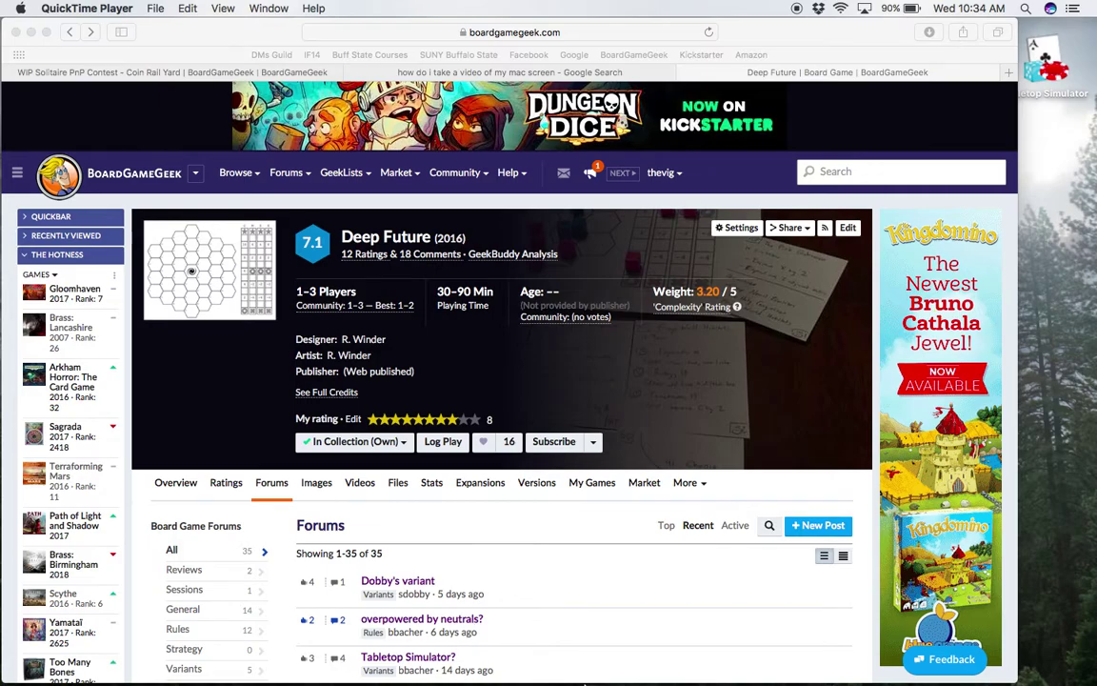
Step: Switch to Artifice and add a new blank card to the set, comparing it with the finished Vogsphere card
mouse_move(733, 678)
left_click(763, 634)
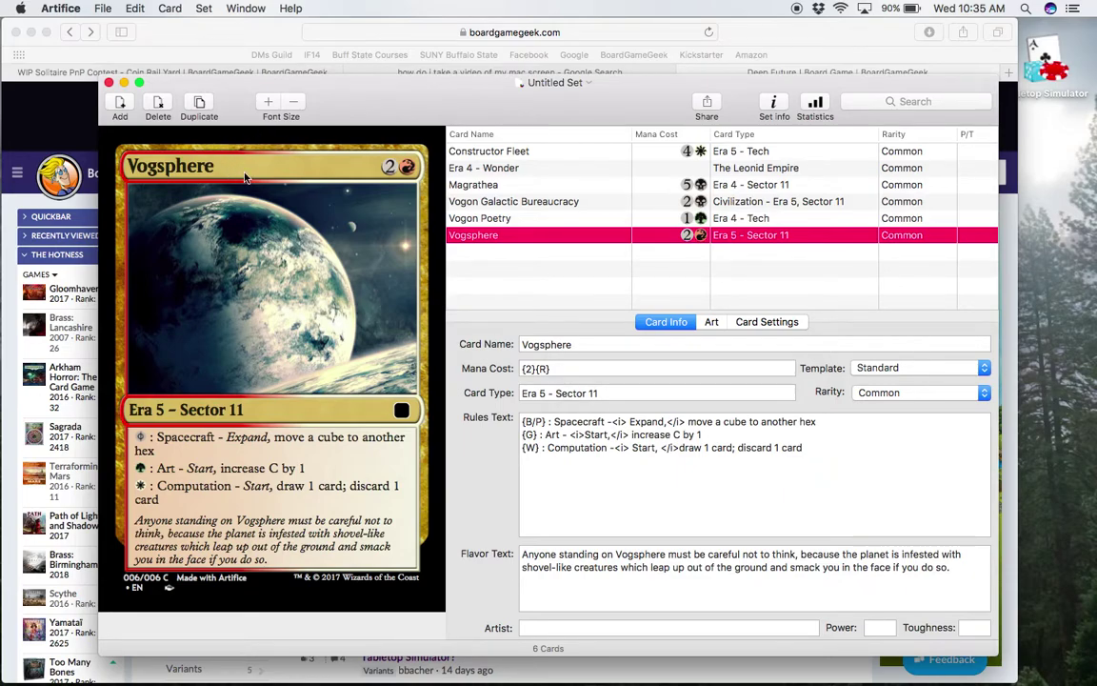
left_click(120, 105)
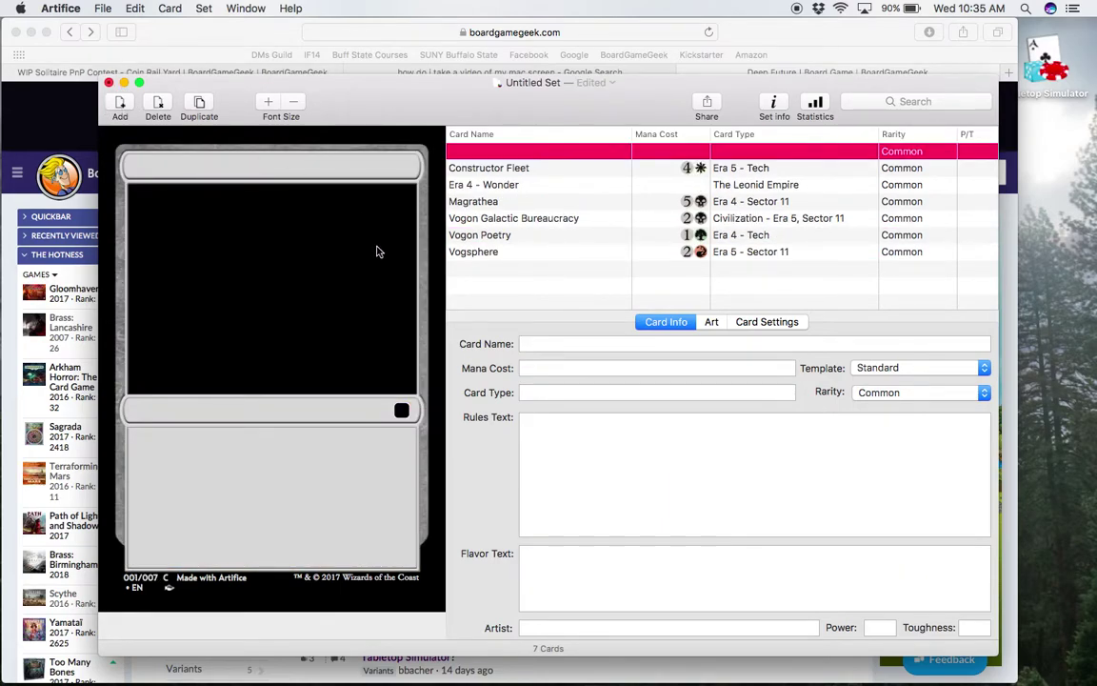
left_click(466, 252)
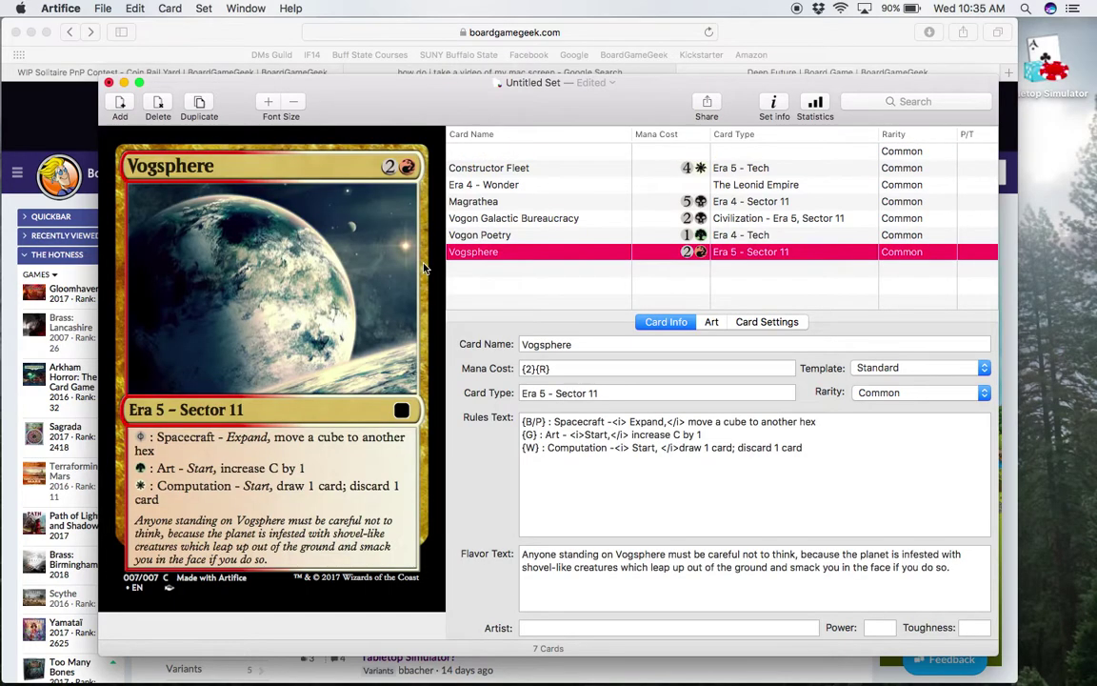
left_click(493, 153)
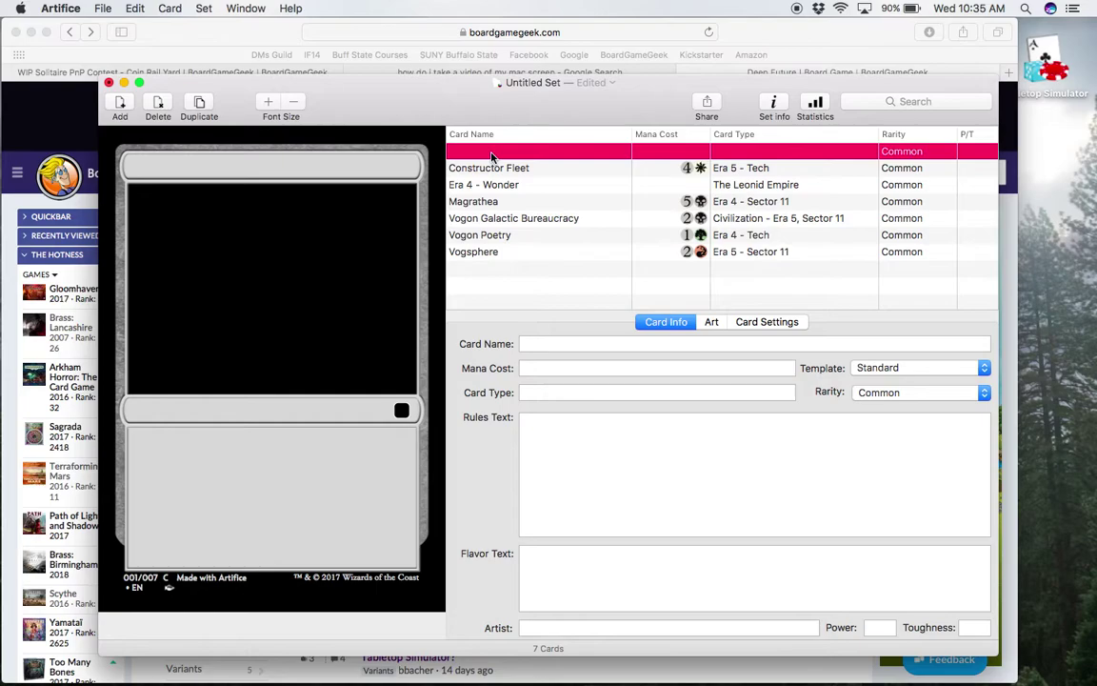
Step: Name the new blank card "Q.U.E.S.T.*"
left_click(537, 344)
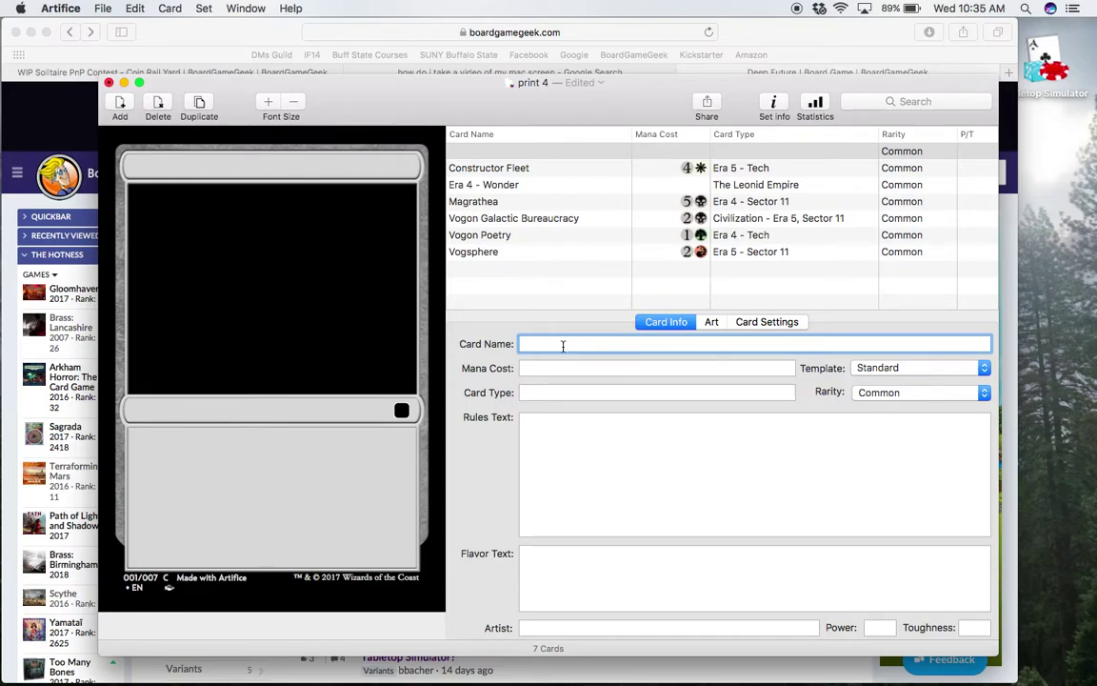
type("Q.U.E.S")
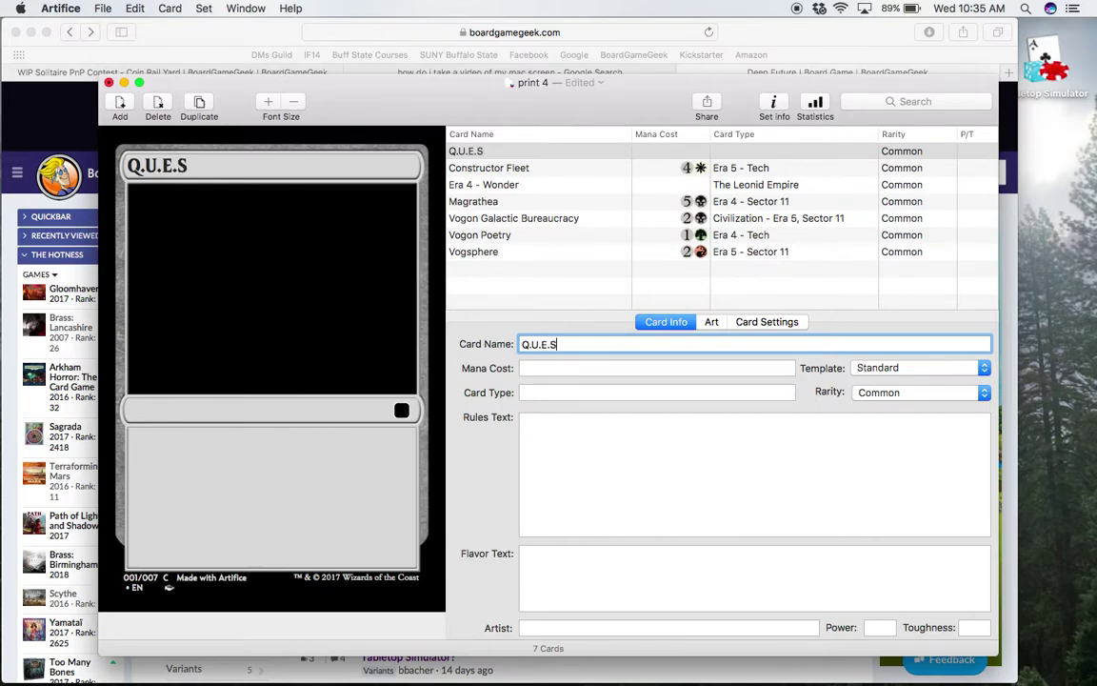
type(".T.")
type("*")
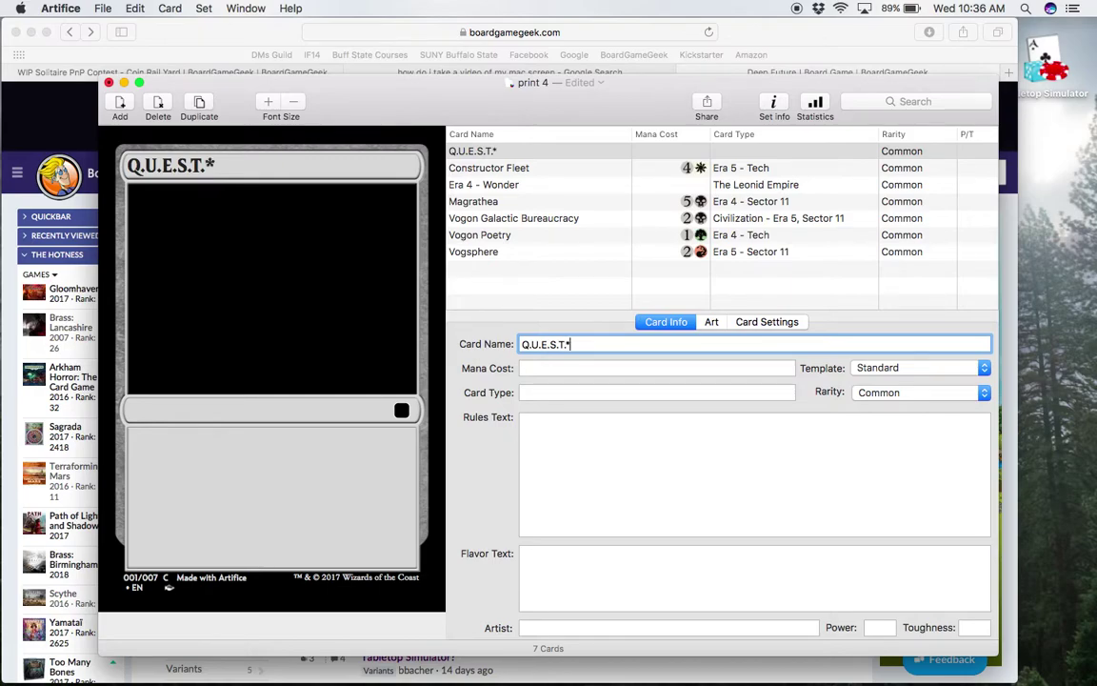
Step: Enter "*Quite Unwieldy Experimental Sublimation Torpedo" as the flavor text of the Q.U.E.S.T.* card
left_click(540, 564)
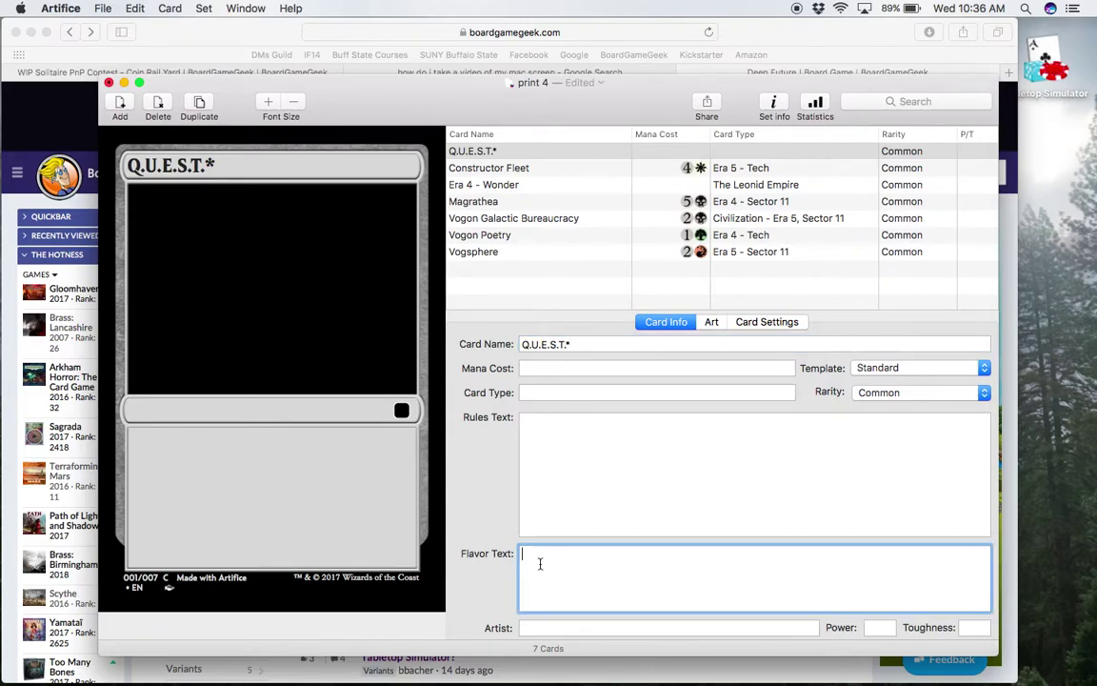
type("*")
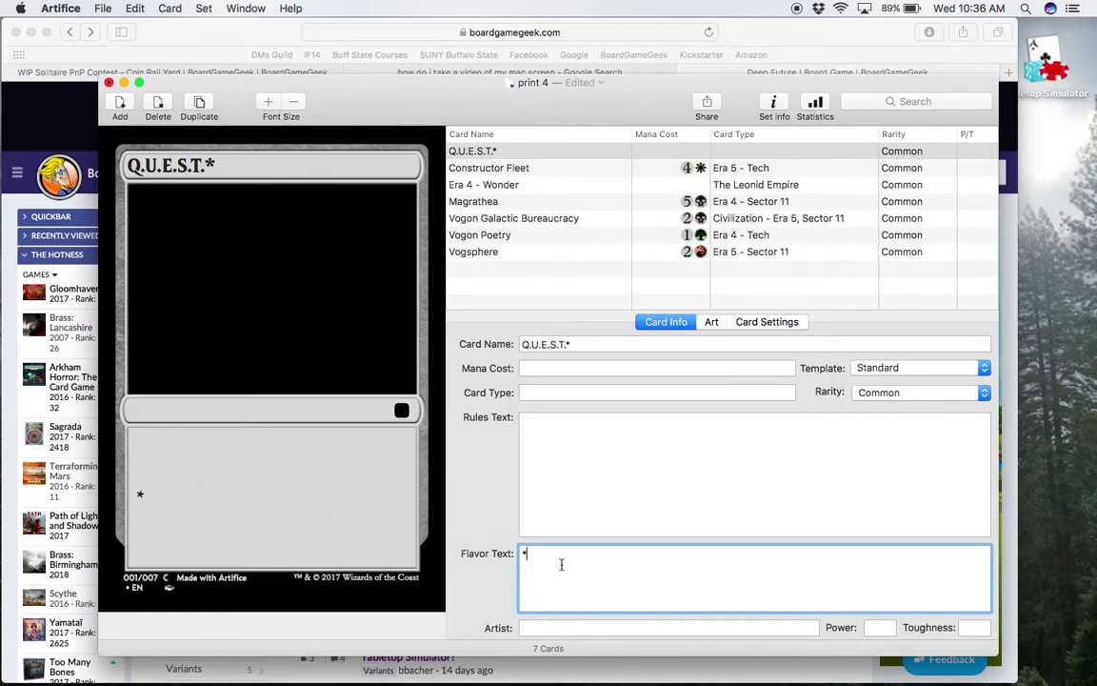
type("Quite Unwieldy")
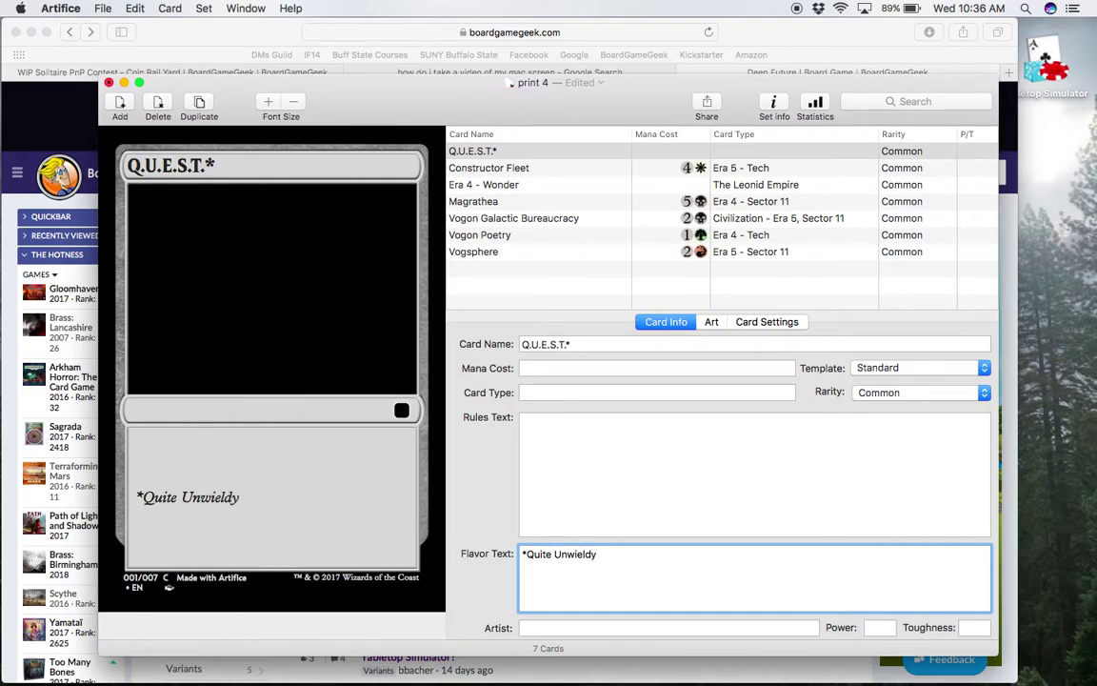
type(" Experimen")
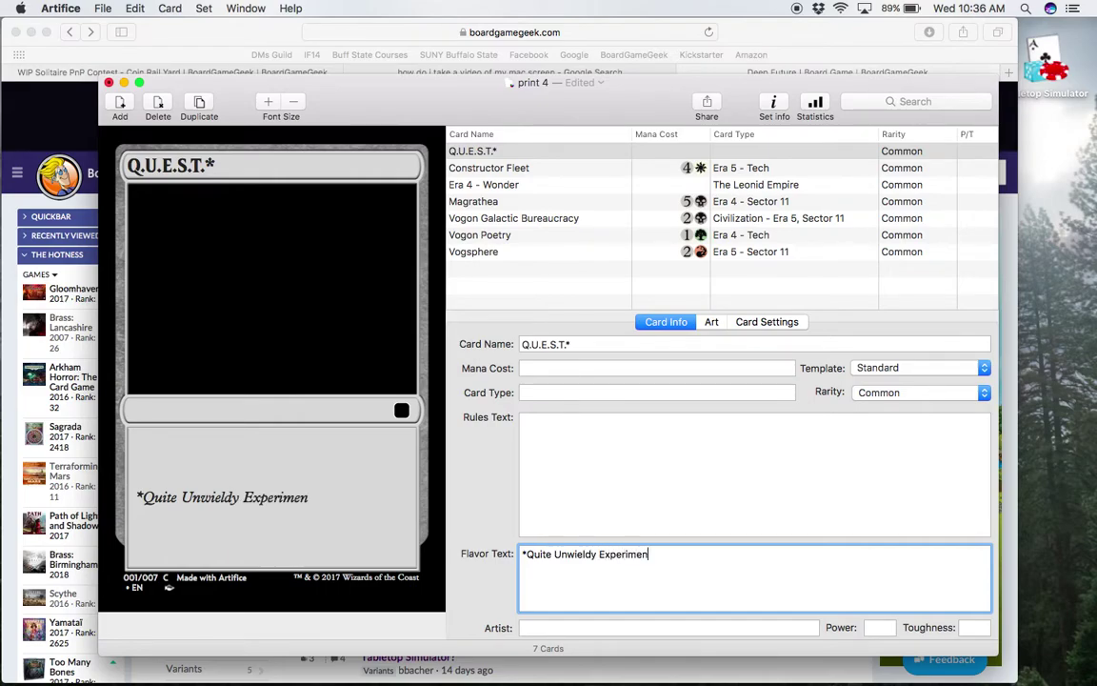
type("tal S")
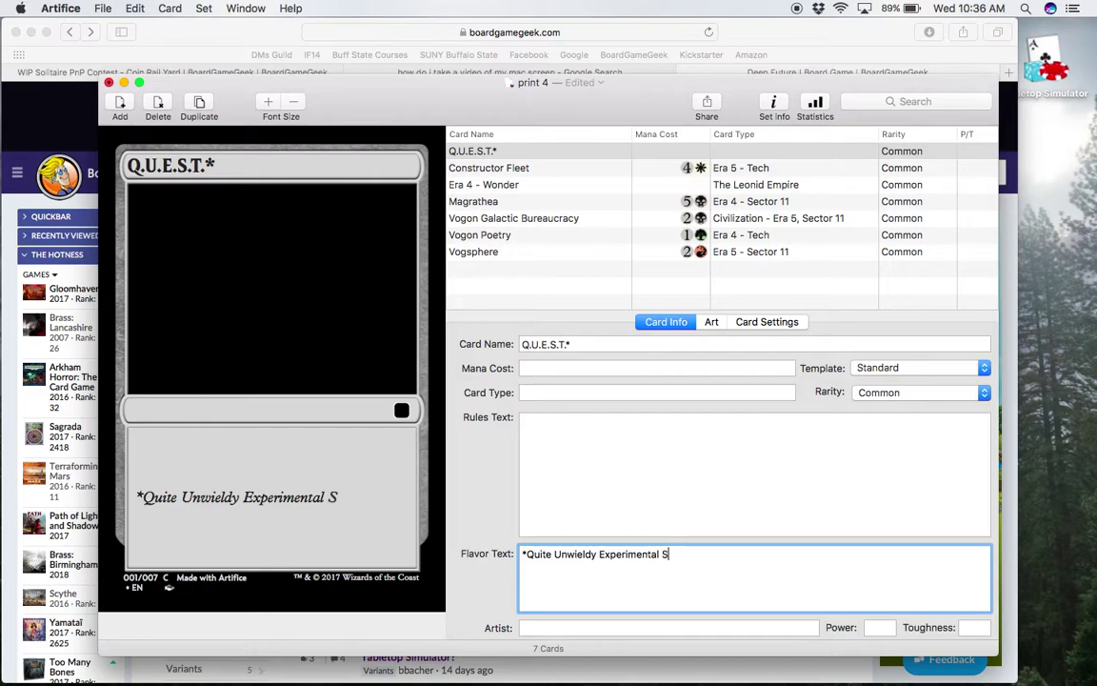
type("ublimation")
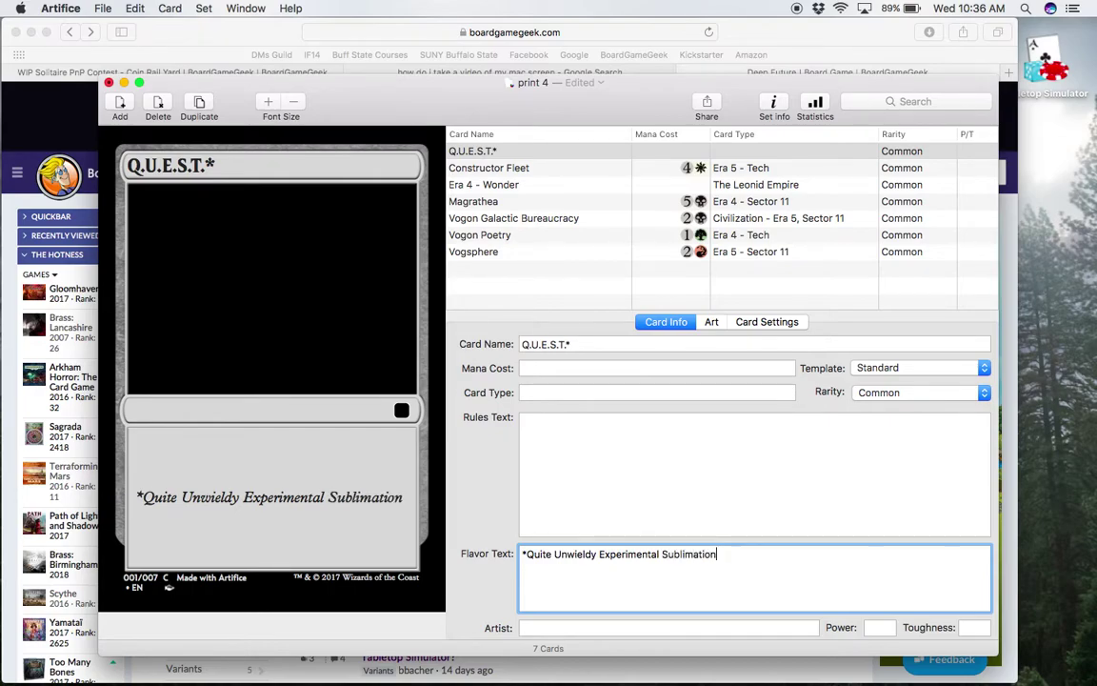
type(" Torpedo")
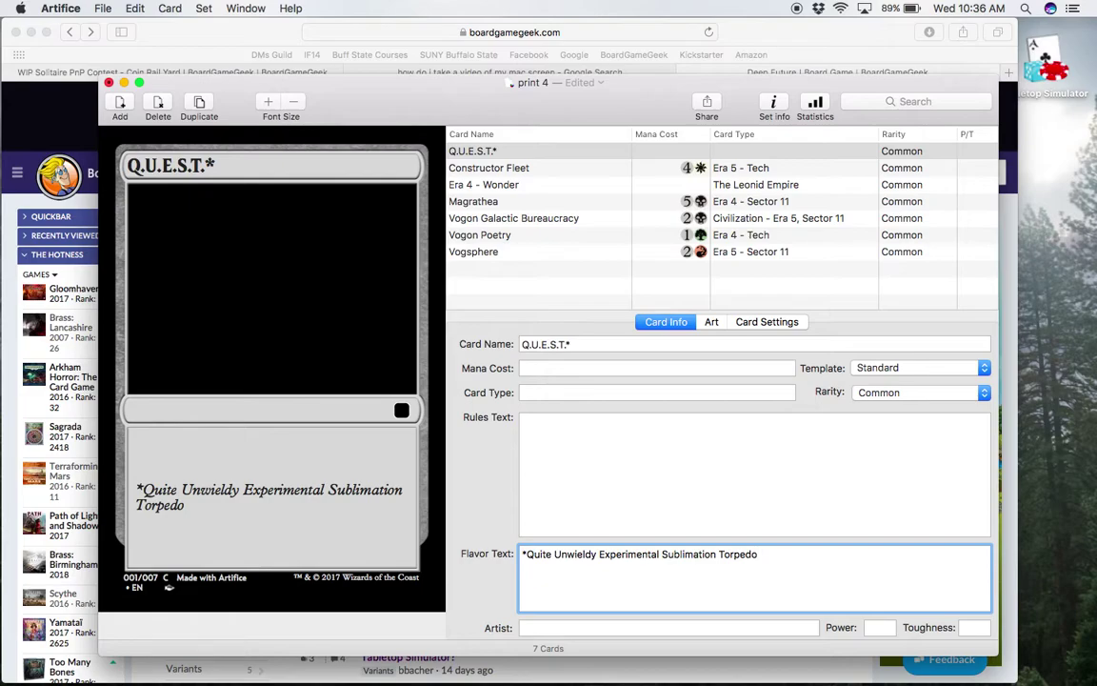
left_click(579, 468)
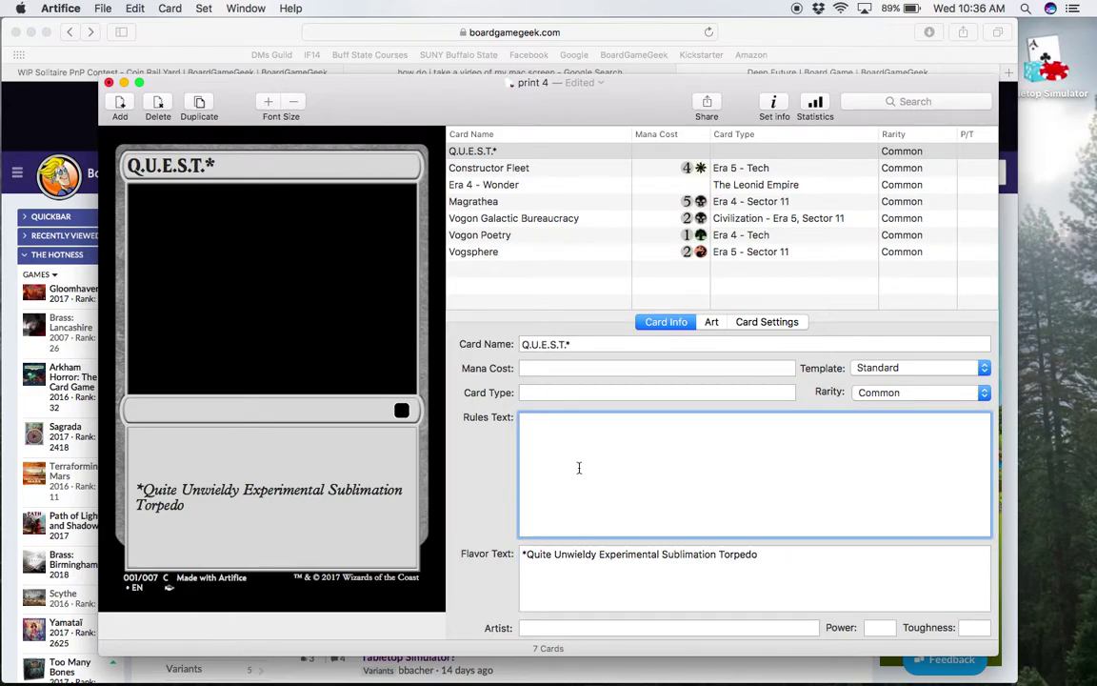
key("Return")
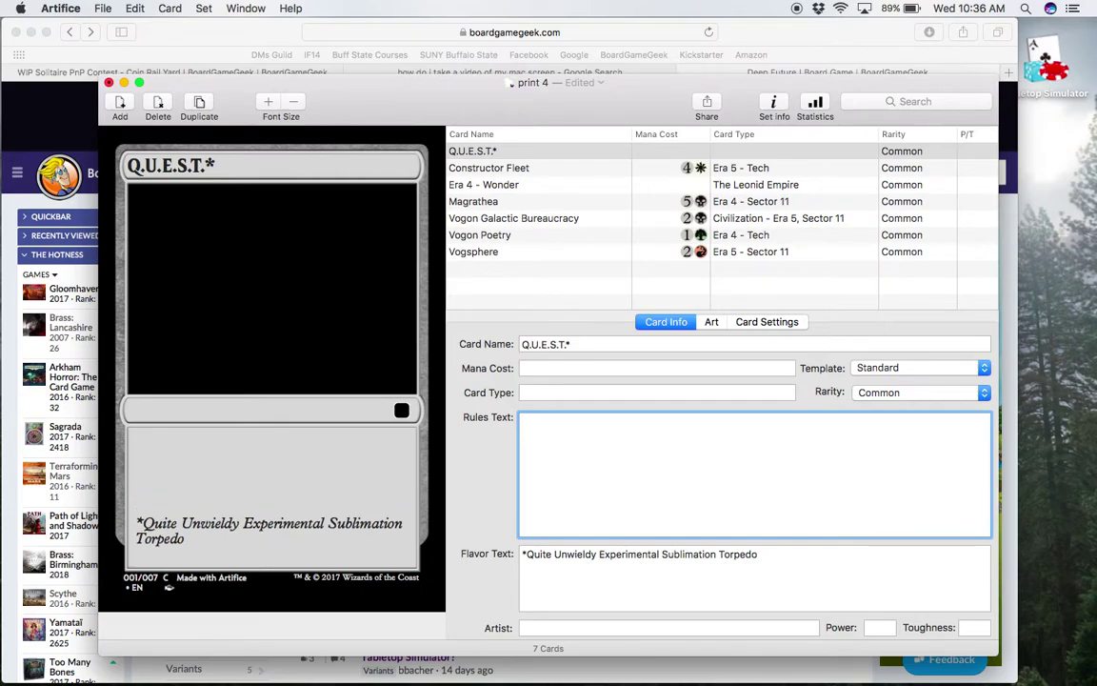
key("BackSpace")
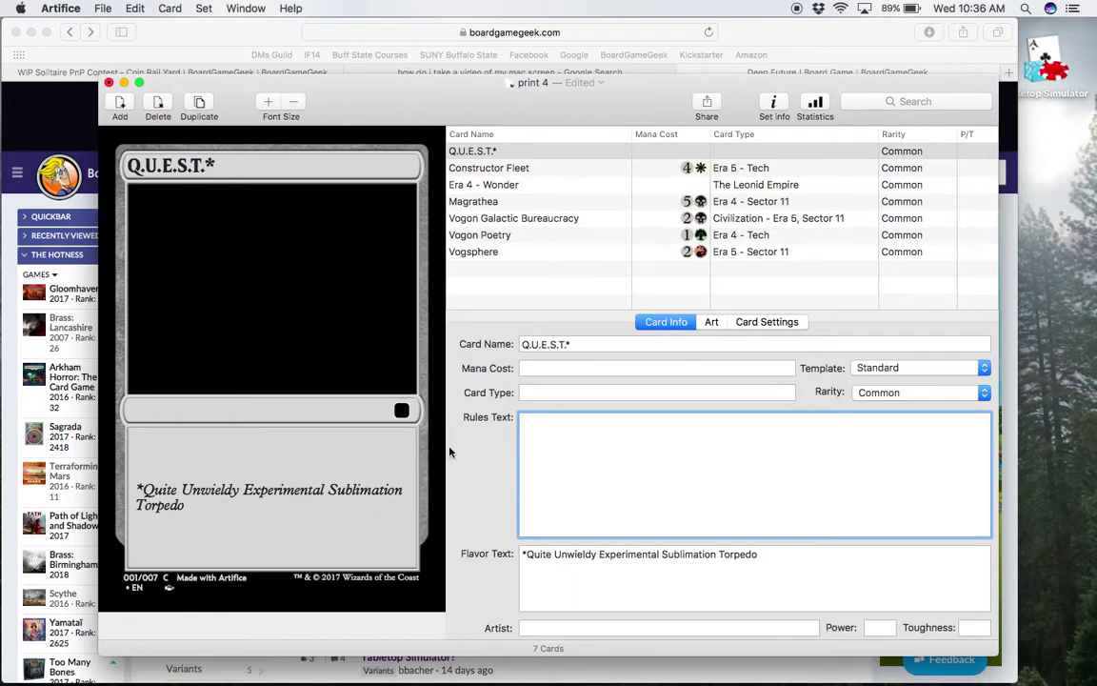
Step: Set the Q.U.E.S.T.* card's type to "Era 5 - Tech" and its mana cost to {5}{R}
left_click(530, 391)
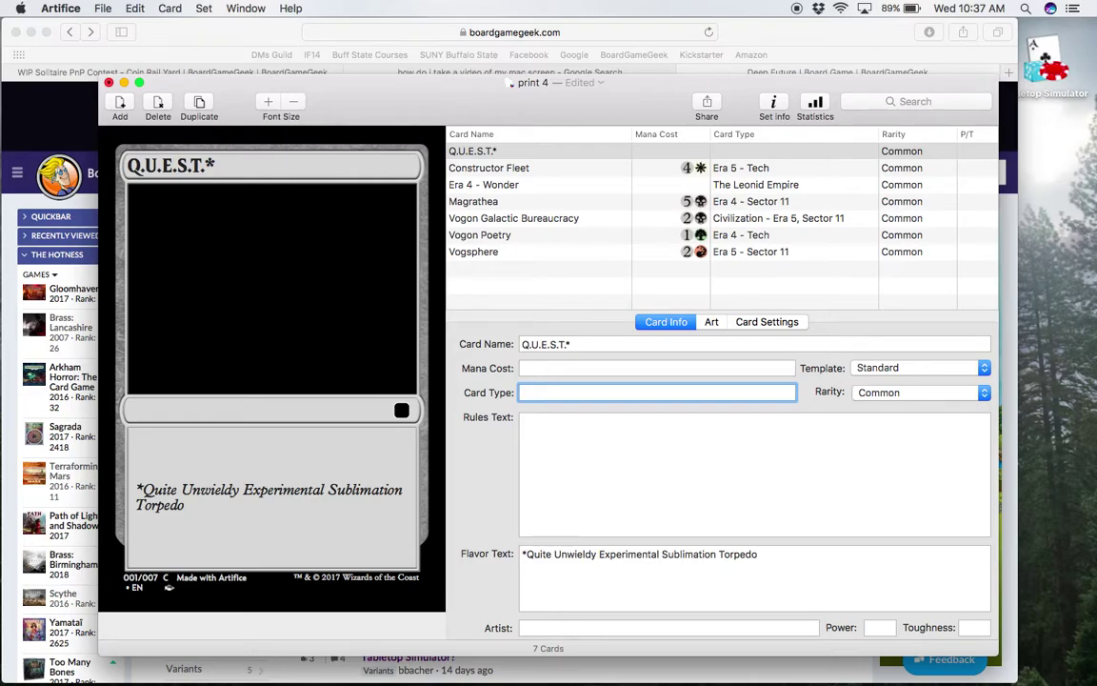
type("Era 5 - Tech")
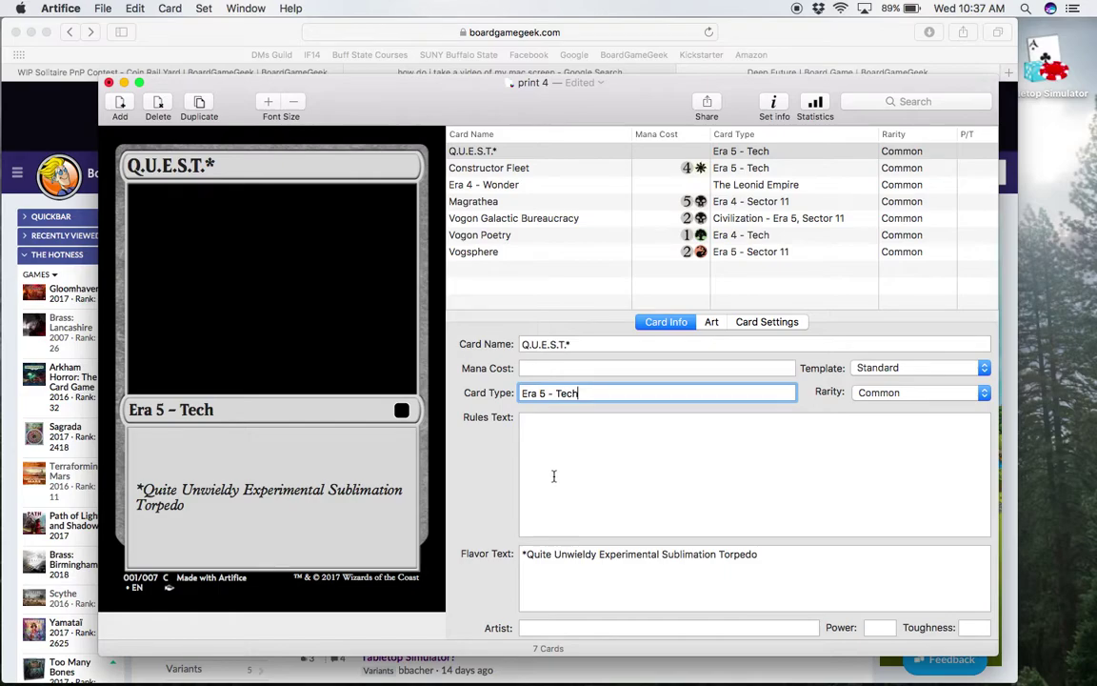
left_click(554, 370)
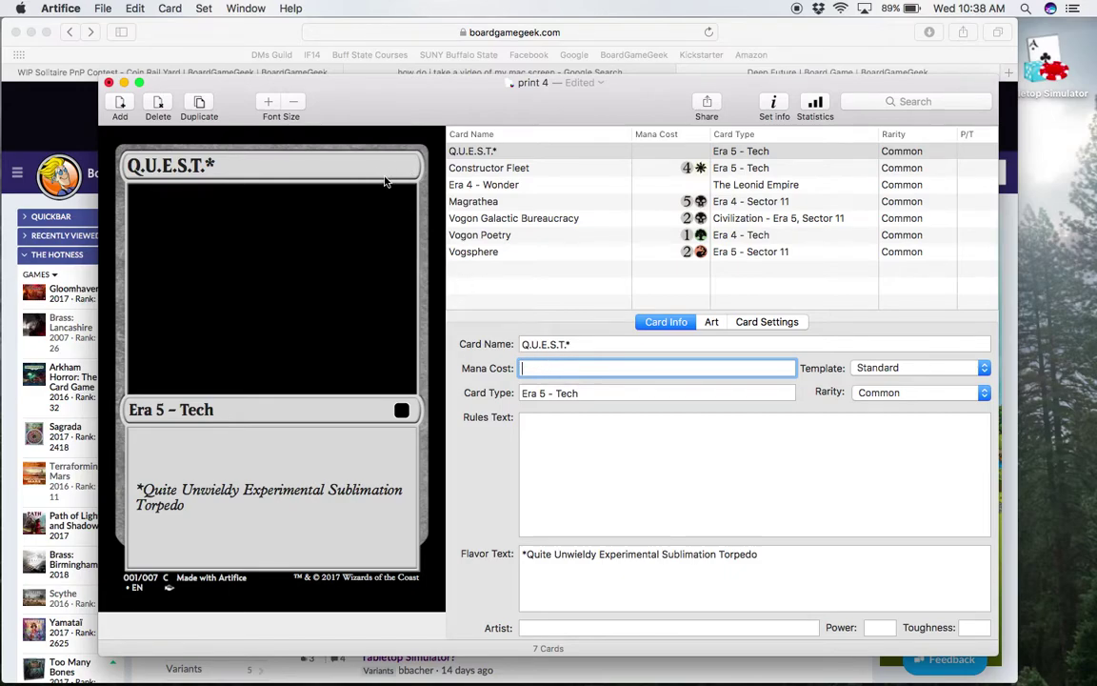
type("{5}{R}")
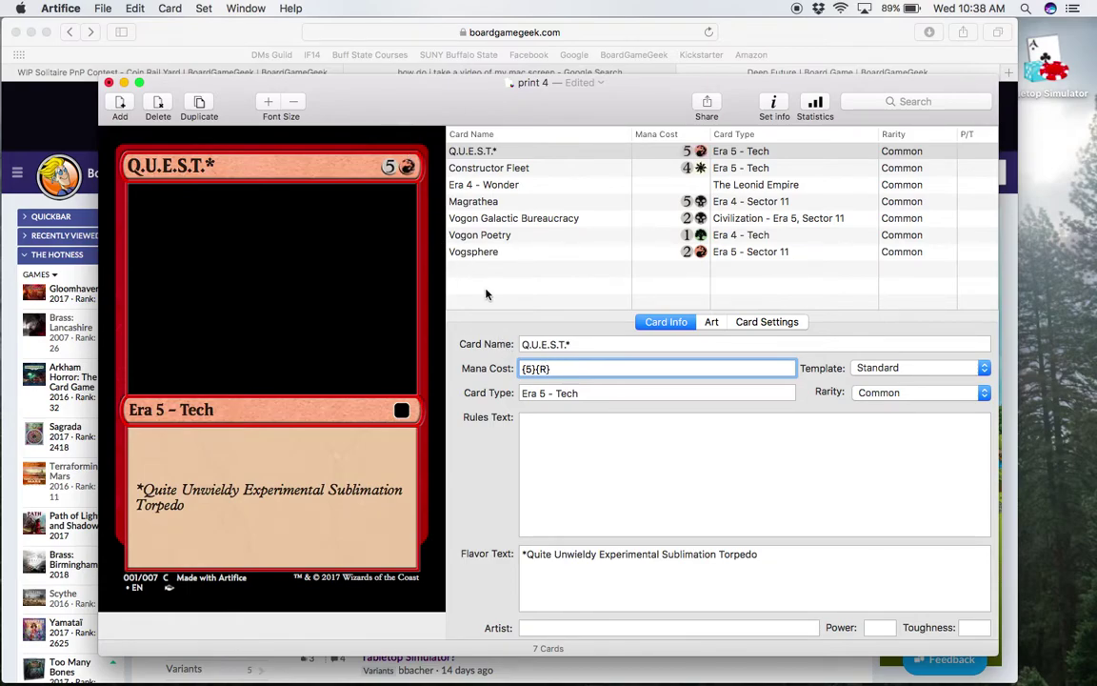
Step: Try a lowercase r in the card's mana cost code and restore the cost to {5}{R}
left_click(543, 367)
key("BackSpace")
key("BackSpace")
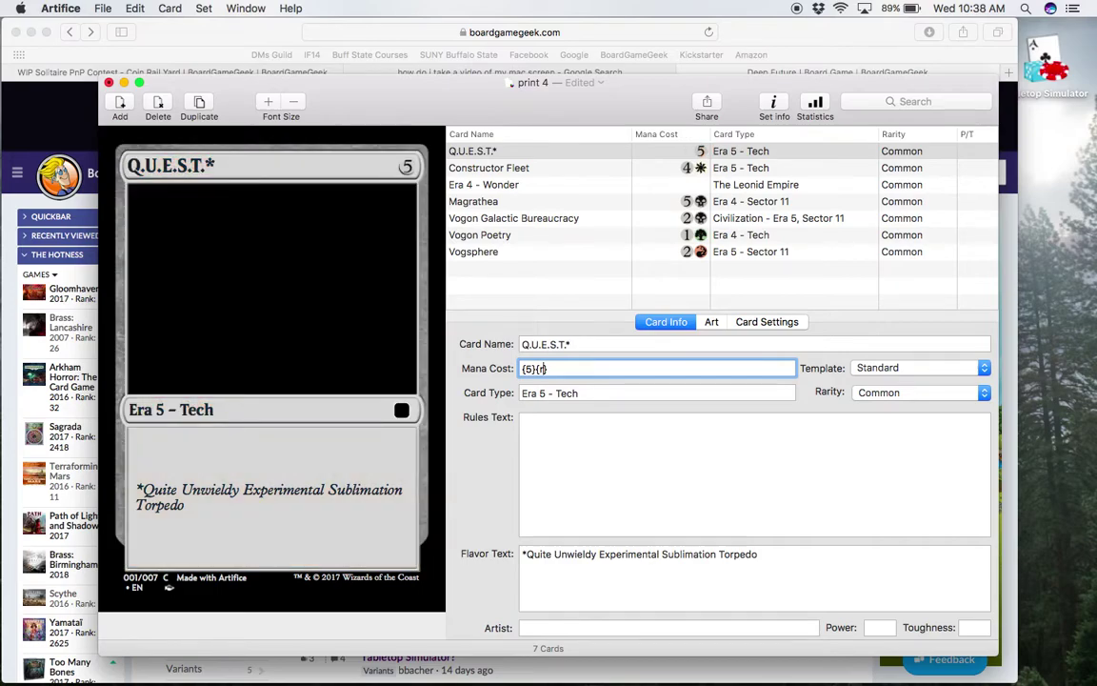
type("}")
key("Left")
type("R")
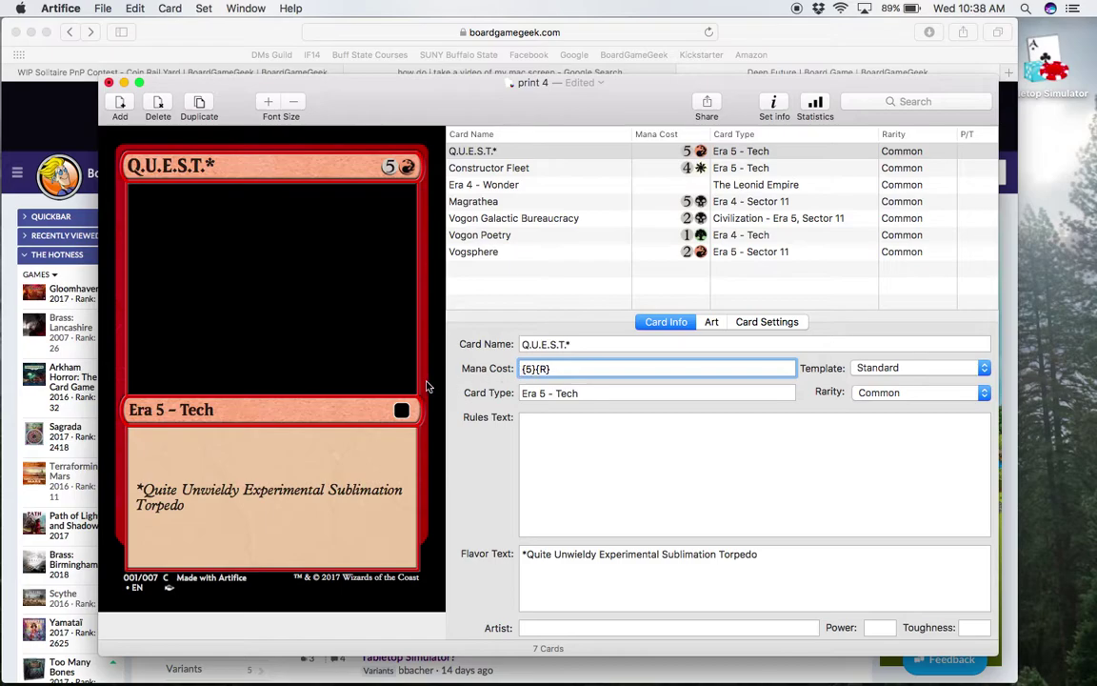
Step: Begin the card's rules text with the symbol code and separator "{B/P} :"
left_click(557, 431)
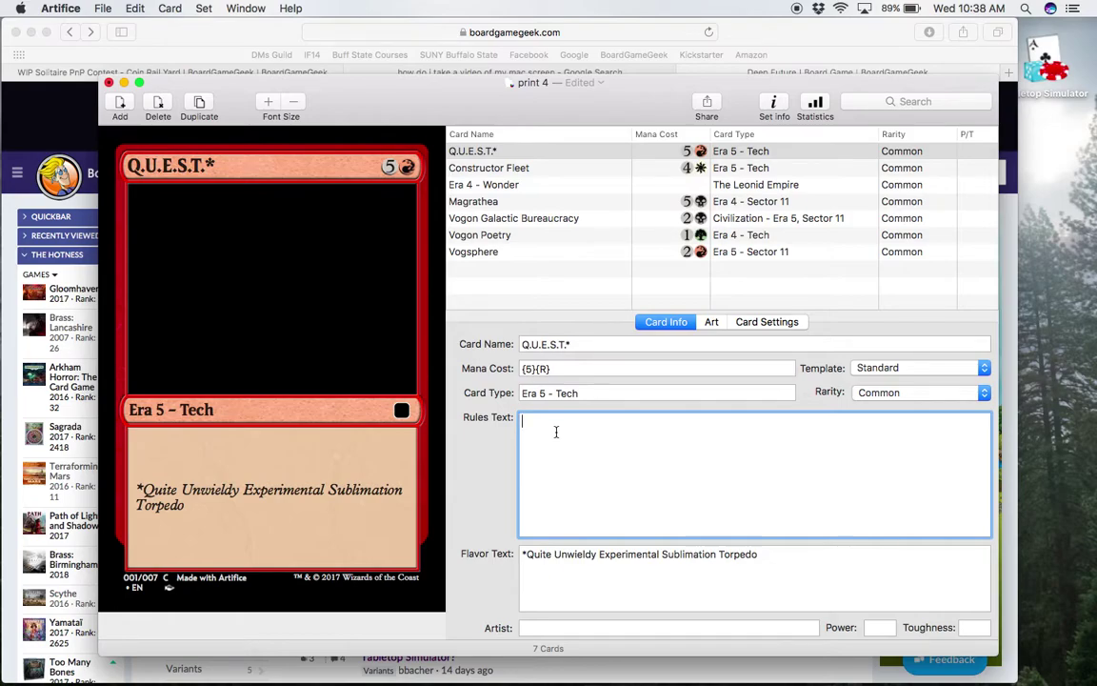
type("{")
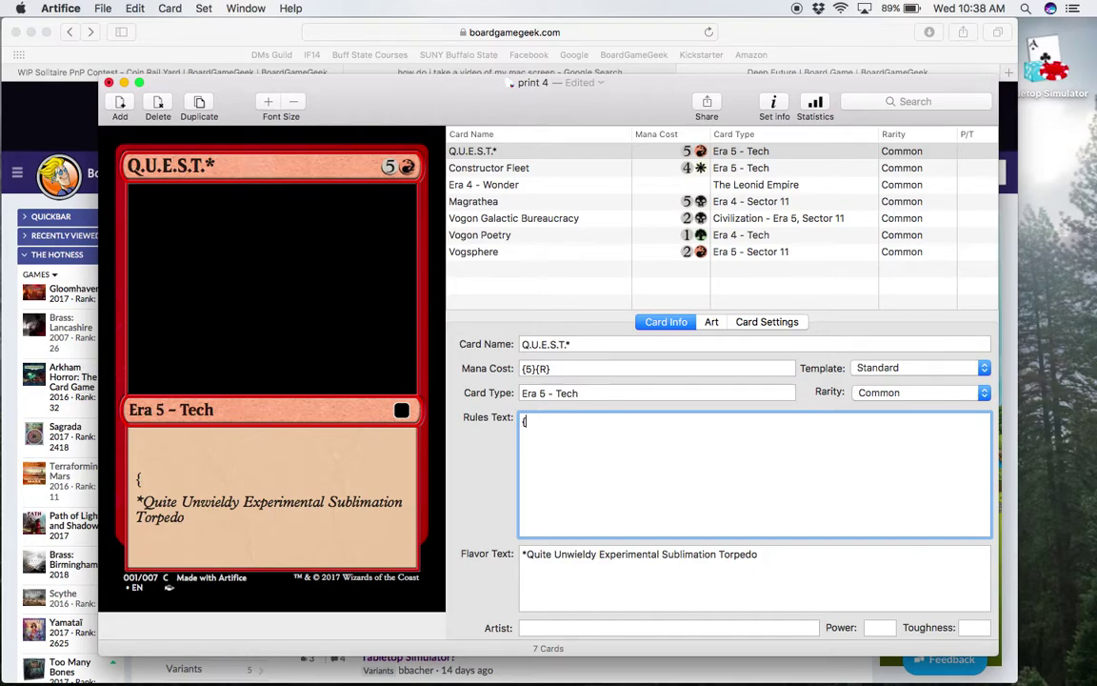
type("B/P} :")
Step: Try W, U and R in place of the B in the rules text symbol code, and restore it to {B/P}
left_click(534, 425)
key("BackSpace")
type("W")
key("BackSpace")
type("U")
key("BackSpace")
type("R")
key("BackSpace")
type("B")
Step: Add the label "Empire -" to the {B/P} line of the rules text
left_click(598, 420)
type("Empire")
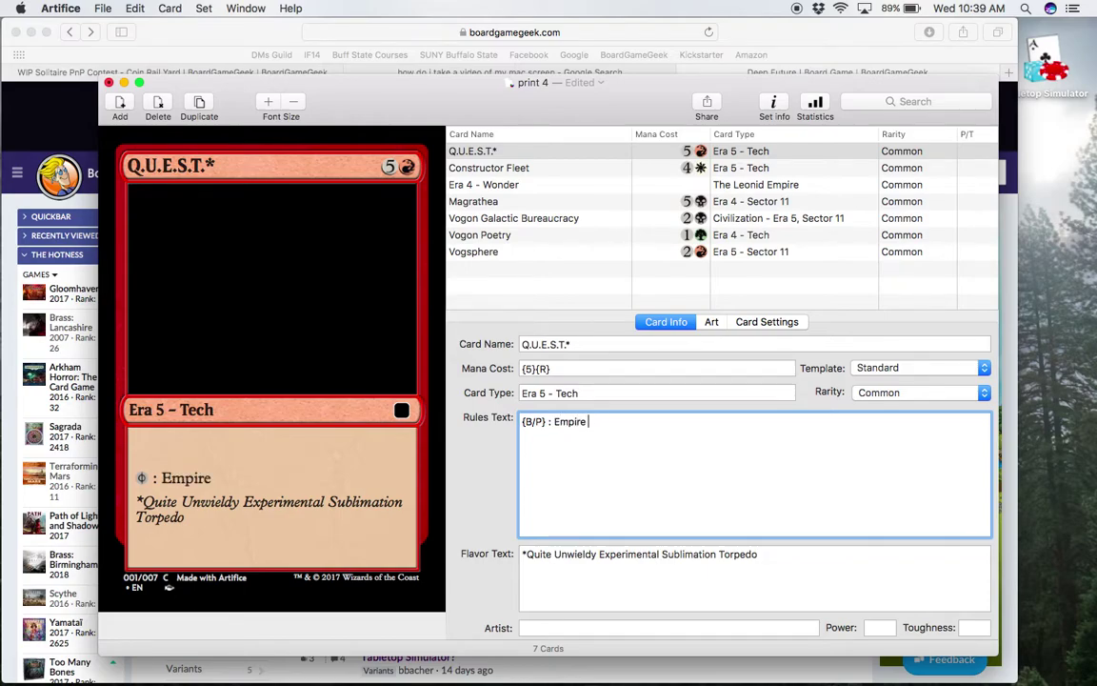
type(" -")
Step: Add two more rules text lines, "{U}" and "{R} :", each preceded by a blank line
key("Return")
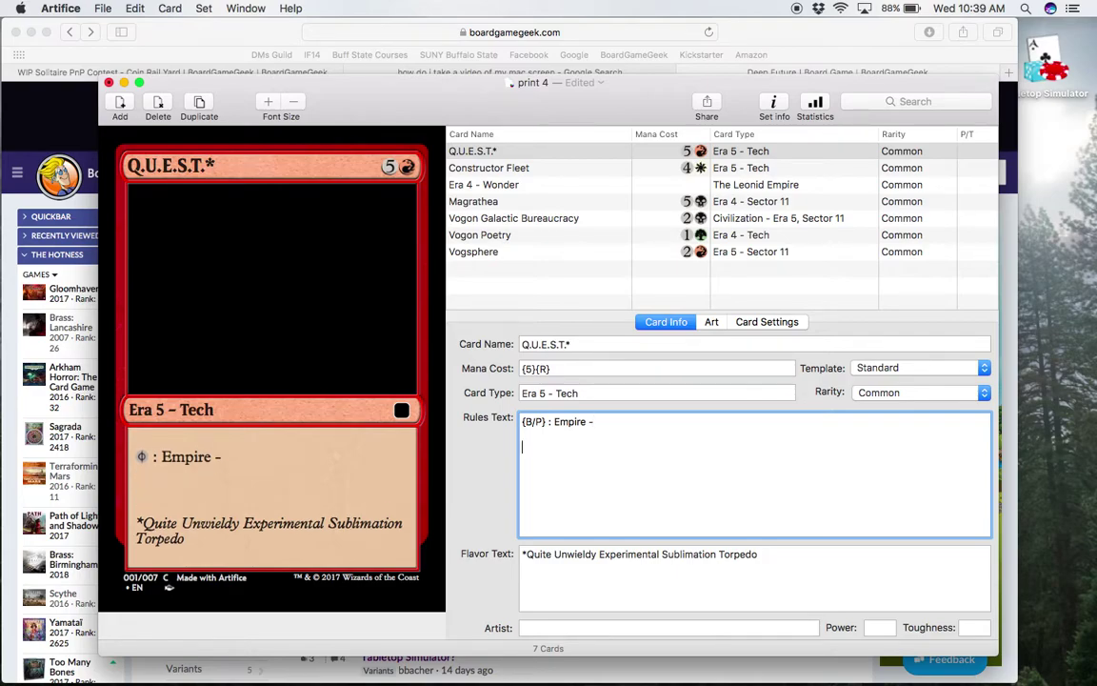
key("Return")
type("{U}")
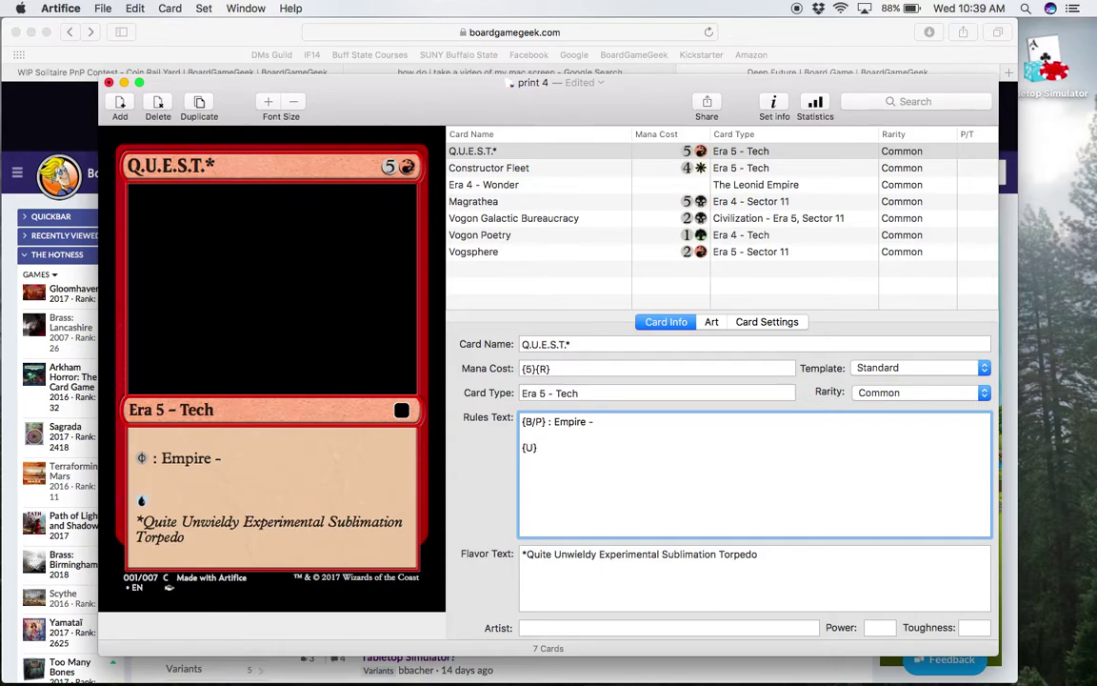
key("Return")
key("Return")
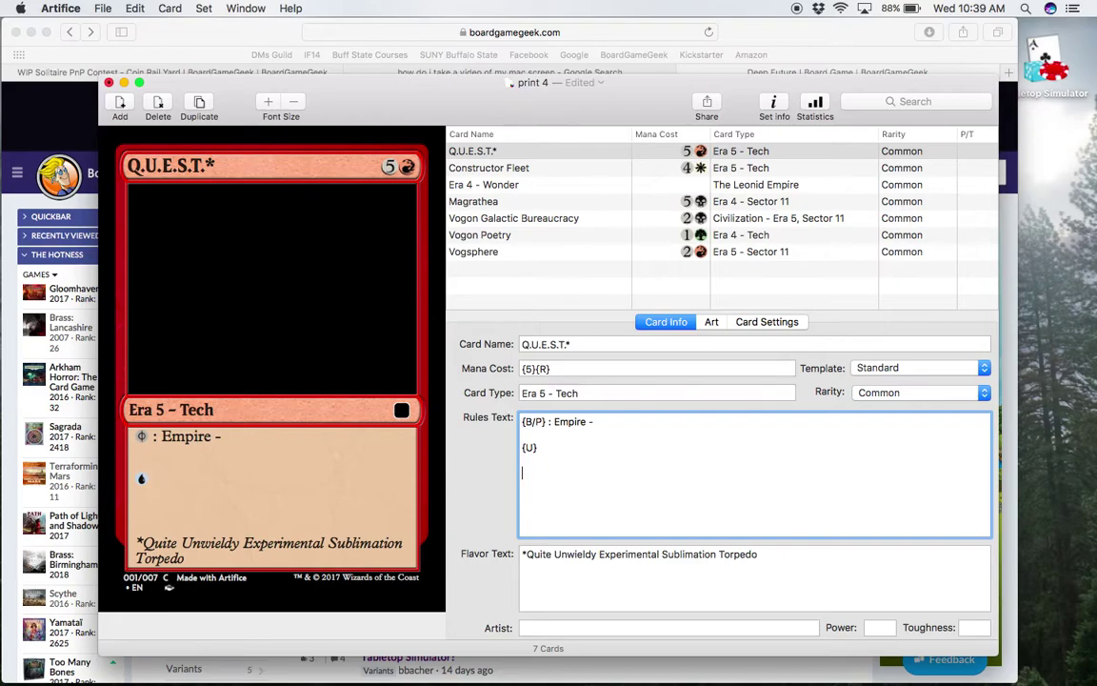
type("{R} :")
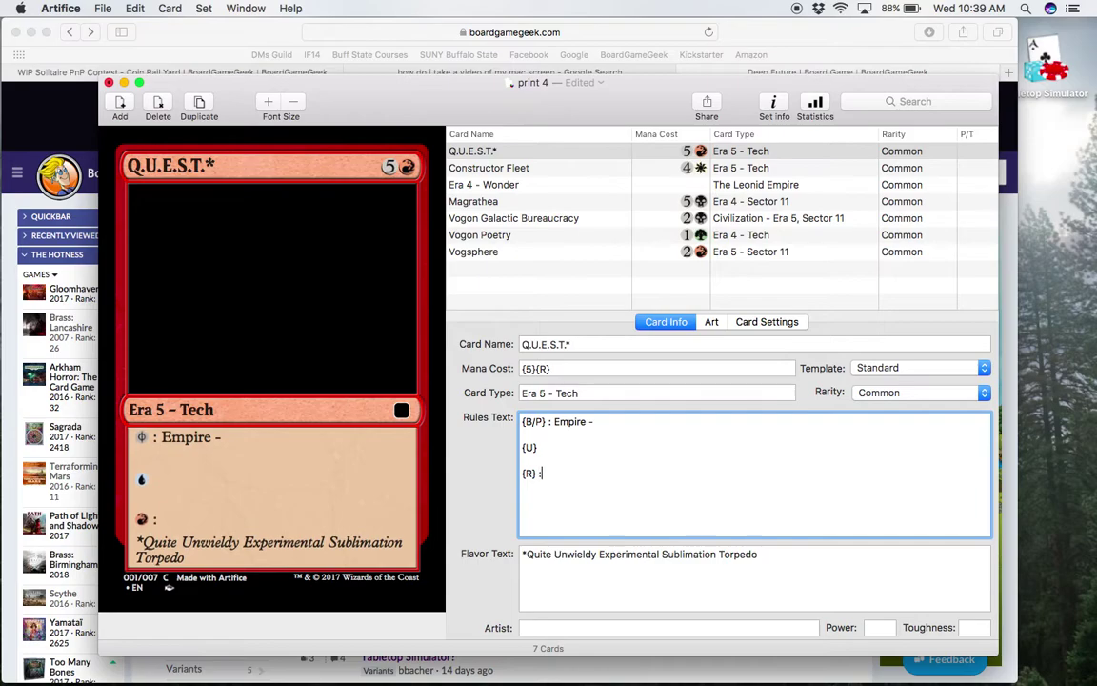
Step: Complete the labels in the rules text so the lines read "{U} : Astronomy -" and "{R} : Biology -"
left_click(591, 448)
type(":")
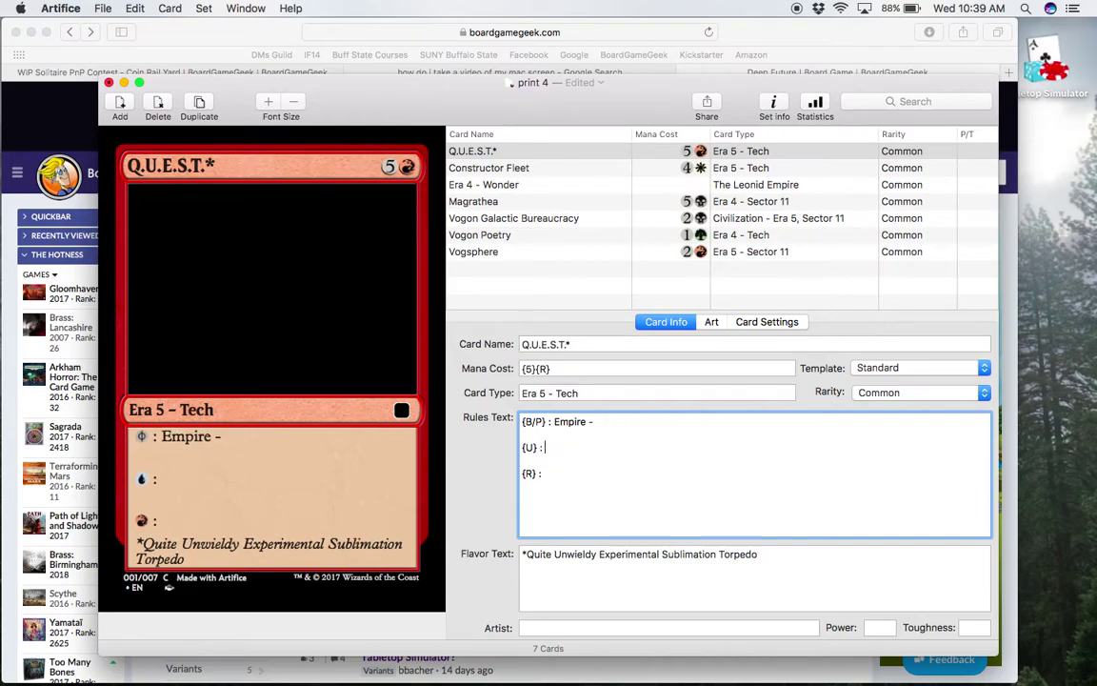
type(" Astronomy")
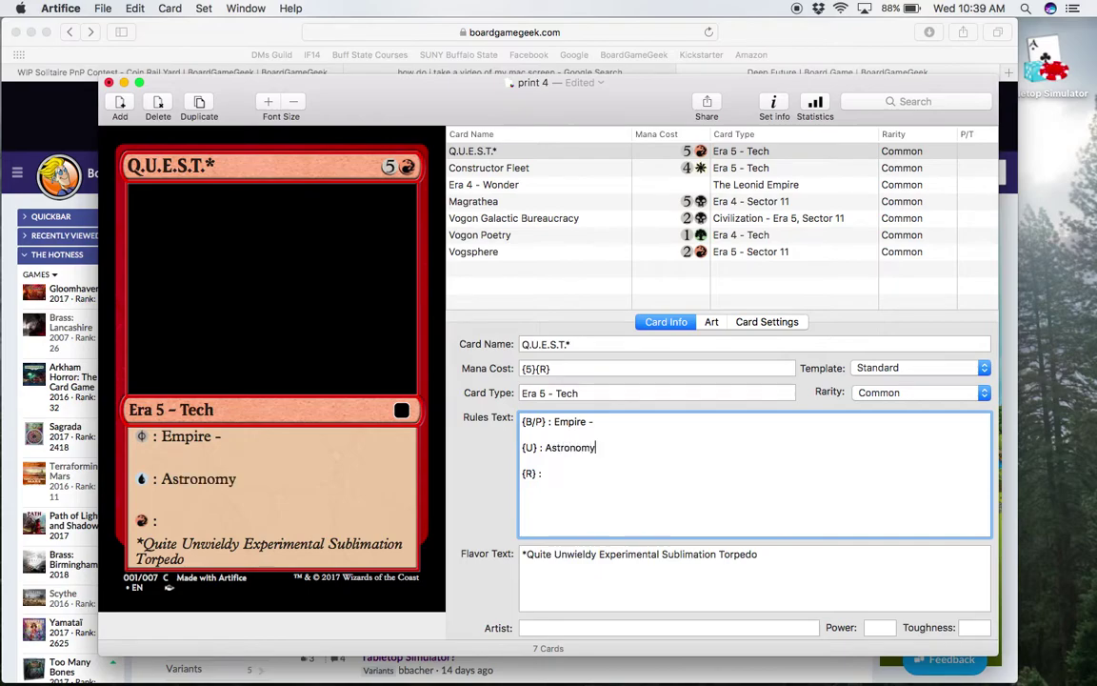
type(" -  {R} : ")
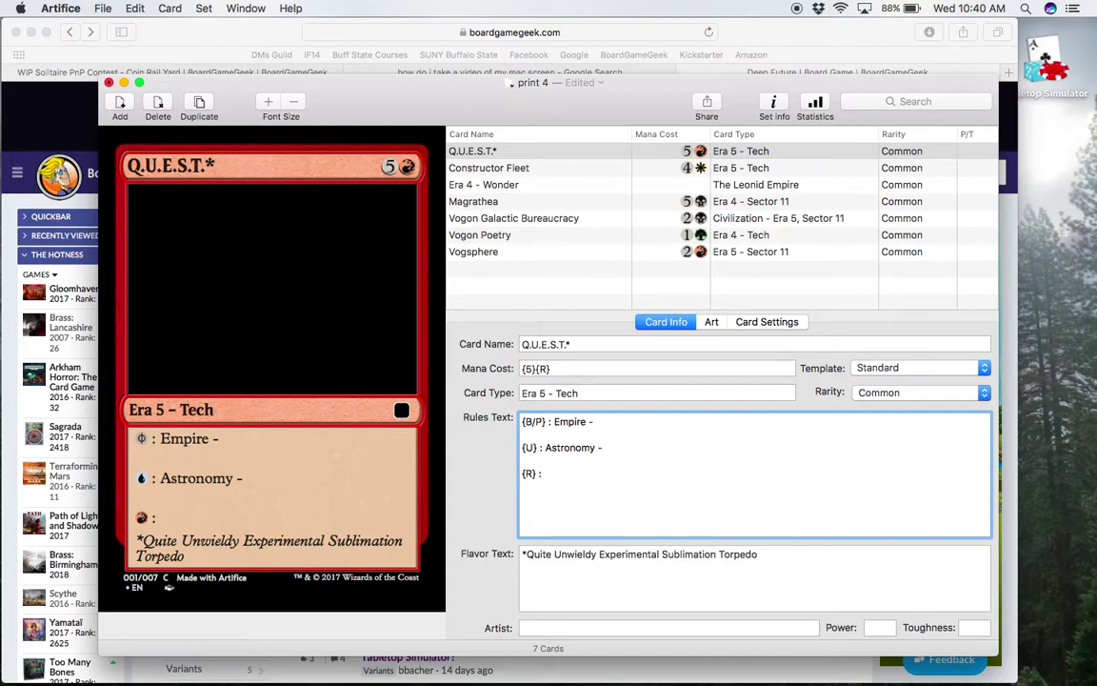
type("Biology")
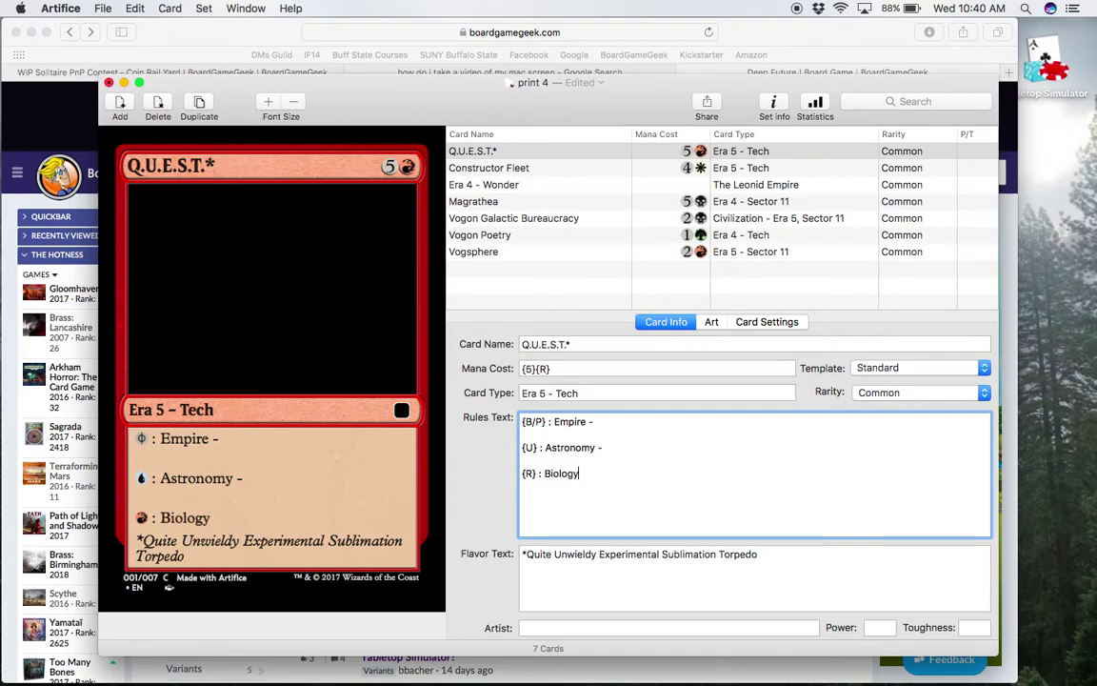
type(" -")
Step: Complete the Empire line of the rules text with "<i>Power,</i> incerase M by 1"
left_click(648, 420)
type("<i>")
type("Power,")
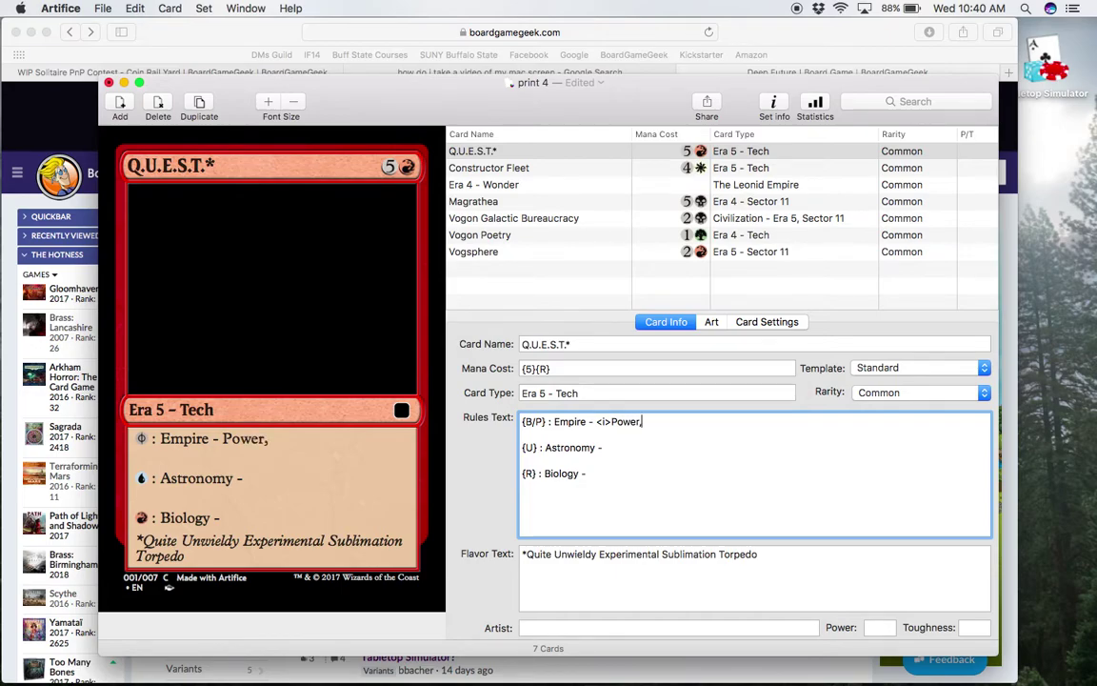
type("<")
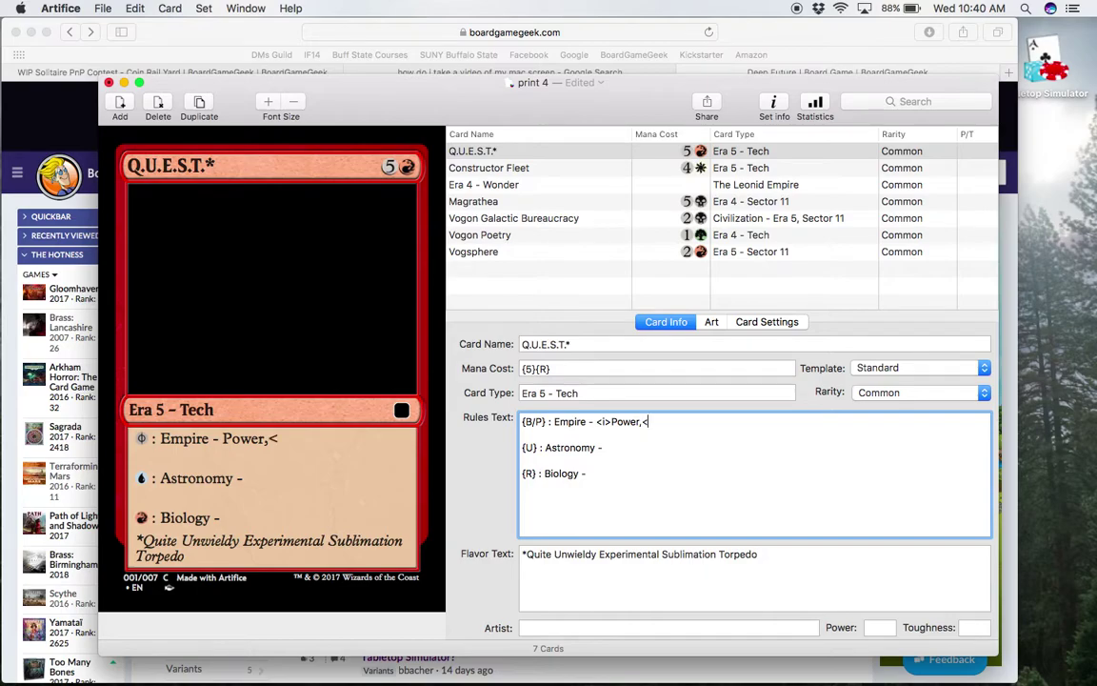
type("/")
type("i>")
type("incera")
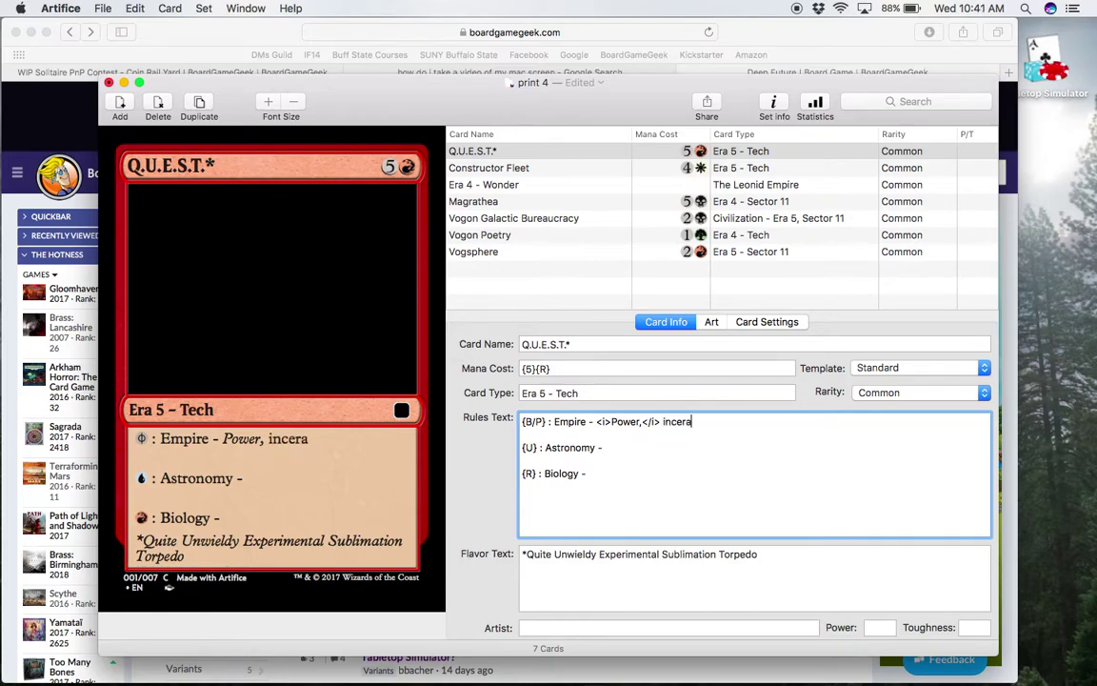
type("se M by 1")
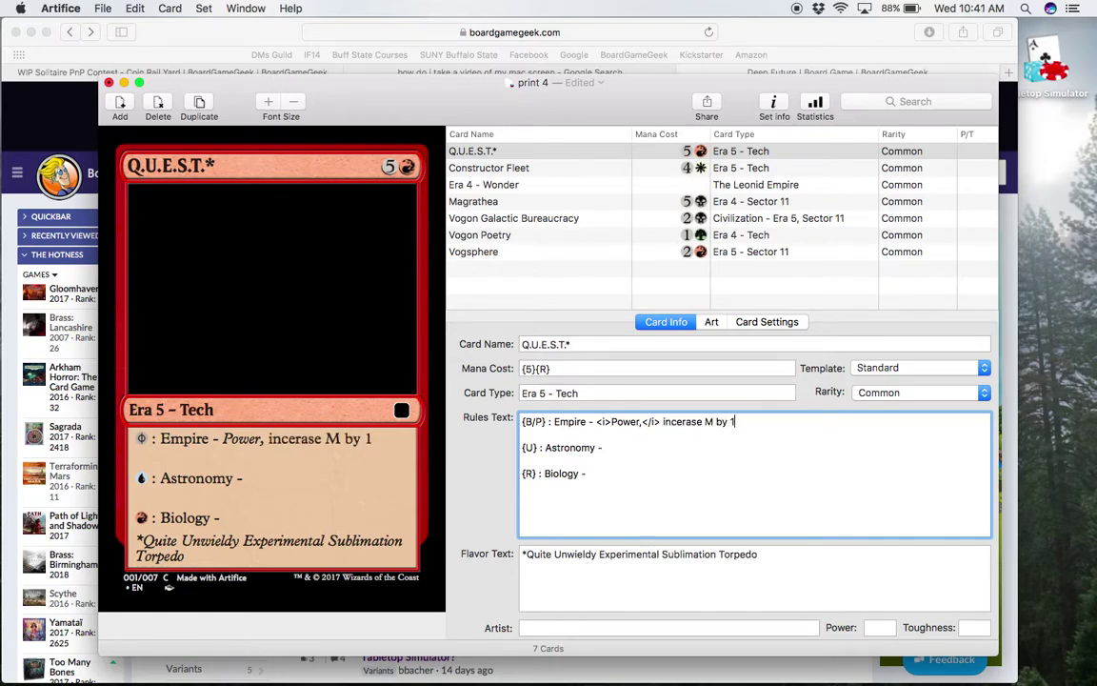
Step: Copy "<i>Power,</i>" from the Empire line to the ends of the Astronomy and Biology lines
left_click_drag(596, 421, 660, 421)
key("super+c")
left_click(653, 443)
key("super+v")
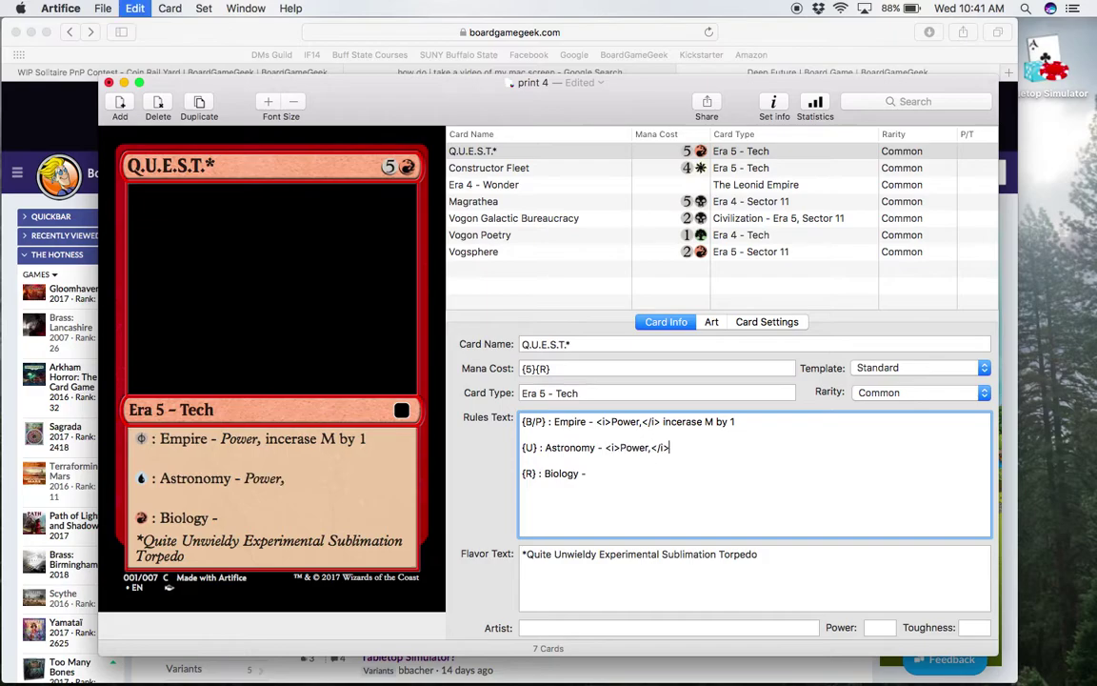
left_click(642, 478)
key("super+v")
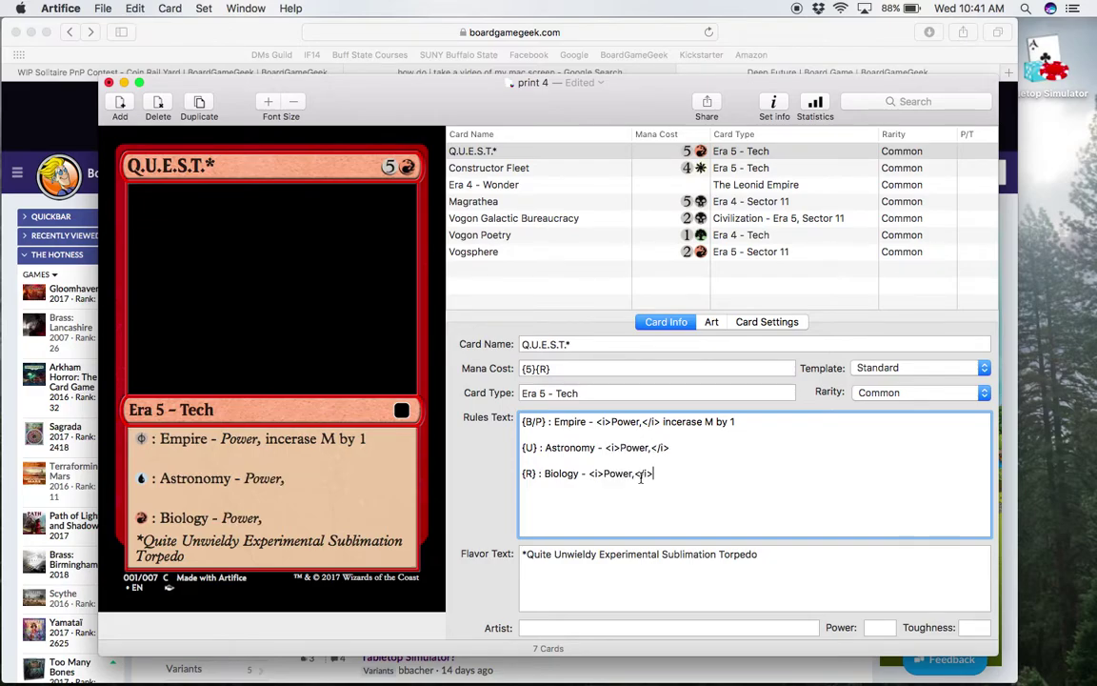
Step: Change the Astronomy keyword to Expand and the Biology keyword to Grow, and end the Astronomy line with "incerase X by 1"
double_click(634, 447)
type("Expand")
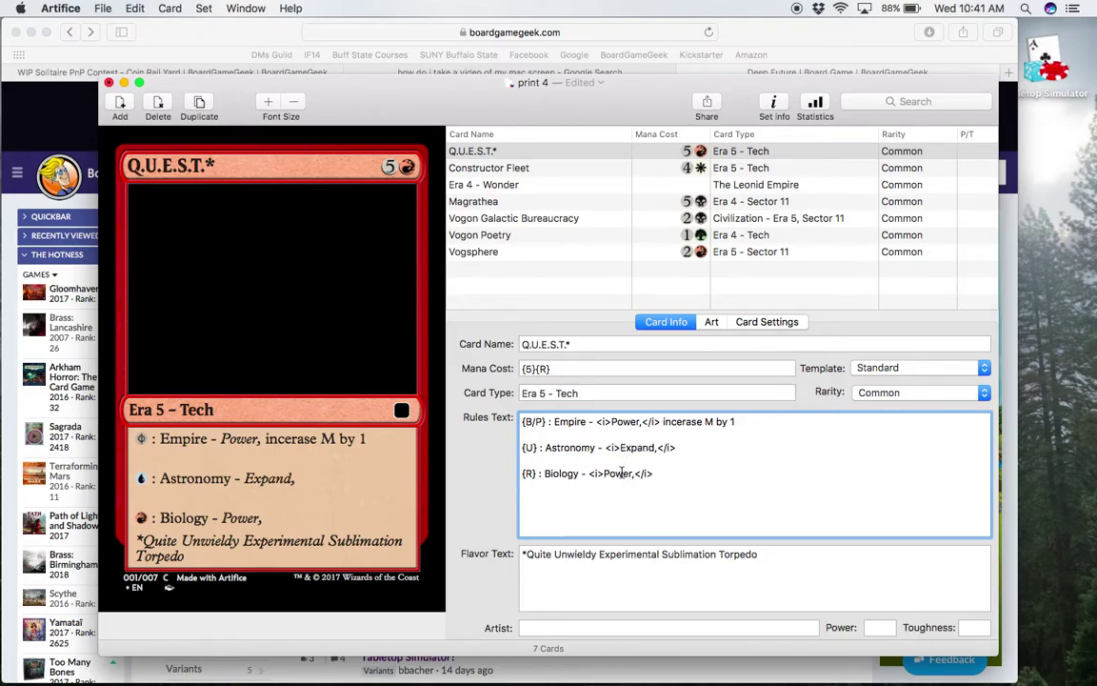
double_click(620, 473)
type("Grow")
left_click(705, 456)
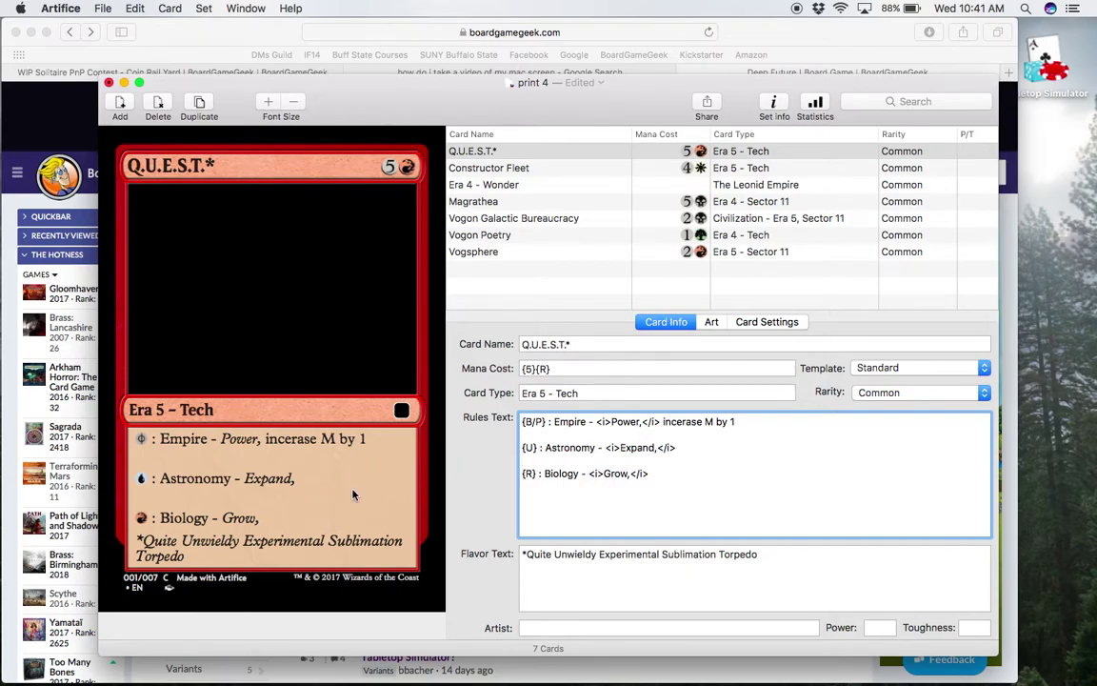
left_click(709, 449)
type("incerase X by 1")
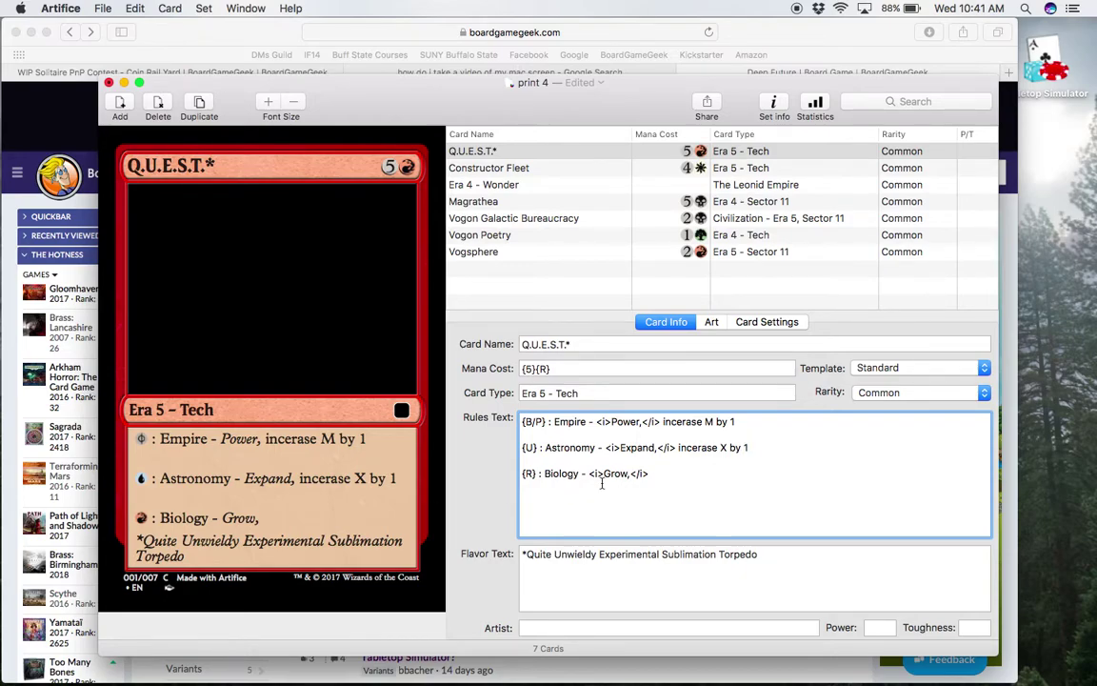
Step: Add an empty line after the Biology rule and reduce the card's font size by several steps to fit the text
left_click(661, 472)
key("Return")
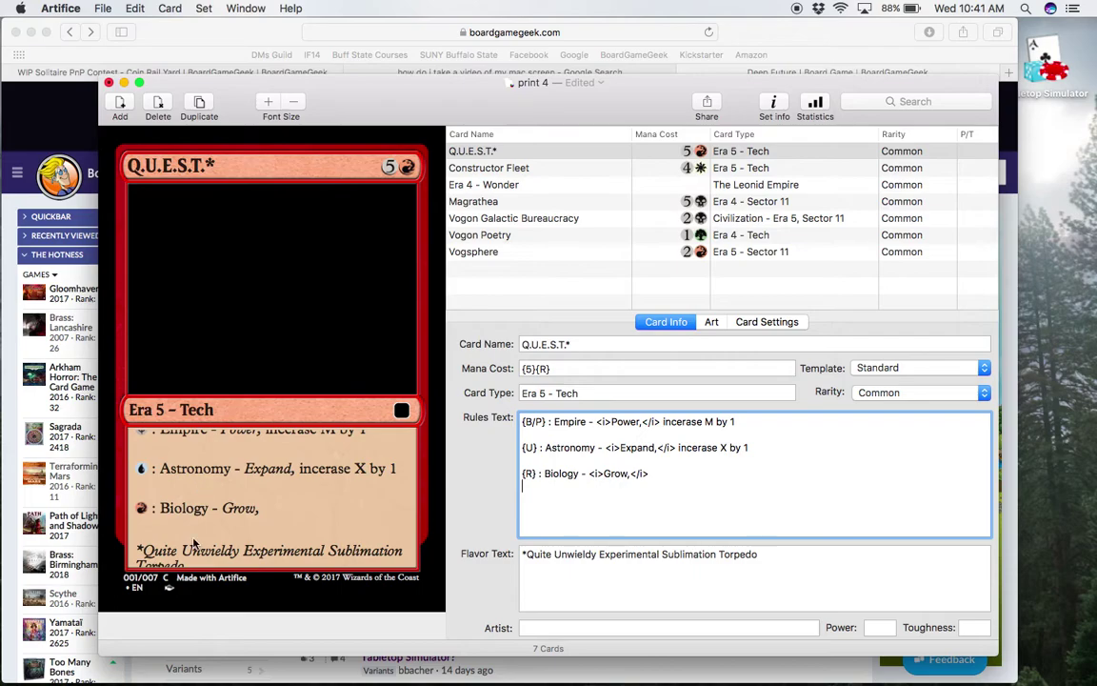
left_click(294, 103)
left_click(294, 103)
left_click(295, 103)
left_click(294, 102)
left_click(294, 103)
left_click(294, 103)
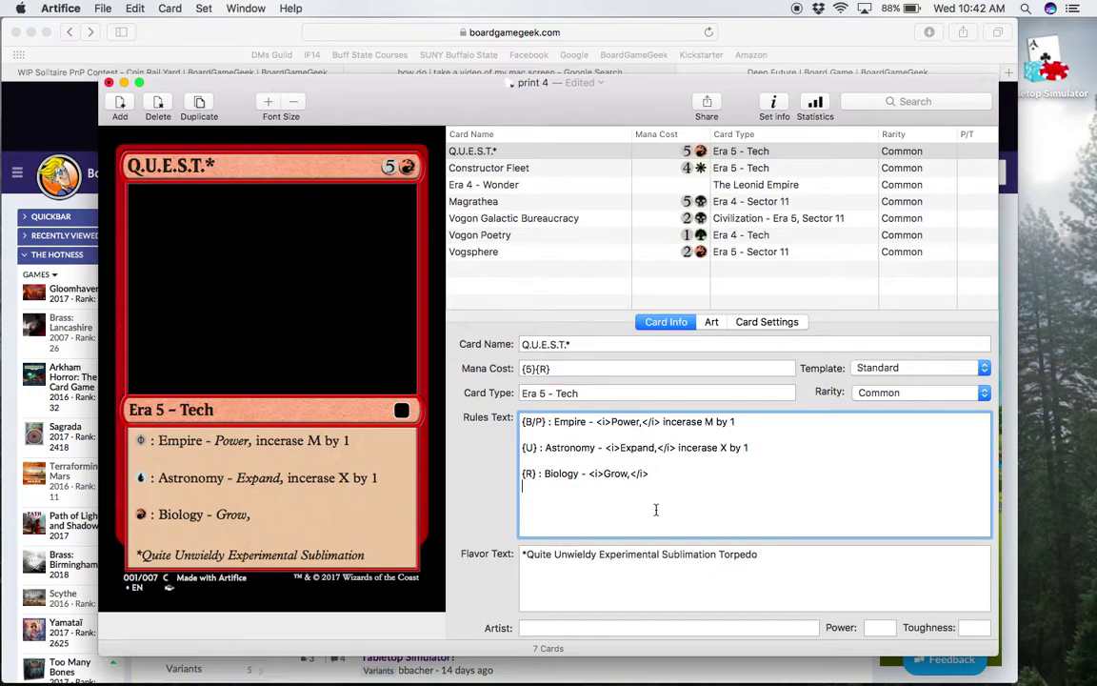
left_click(307, 105)
Step: Try the card's Is All Colors flag, turn it off again, and enable the Is White flag
left_click(772, 323)
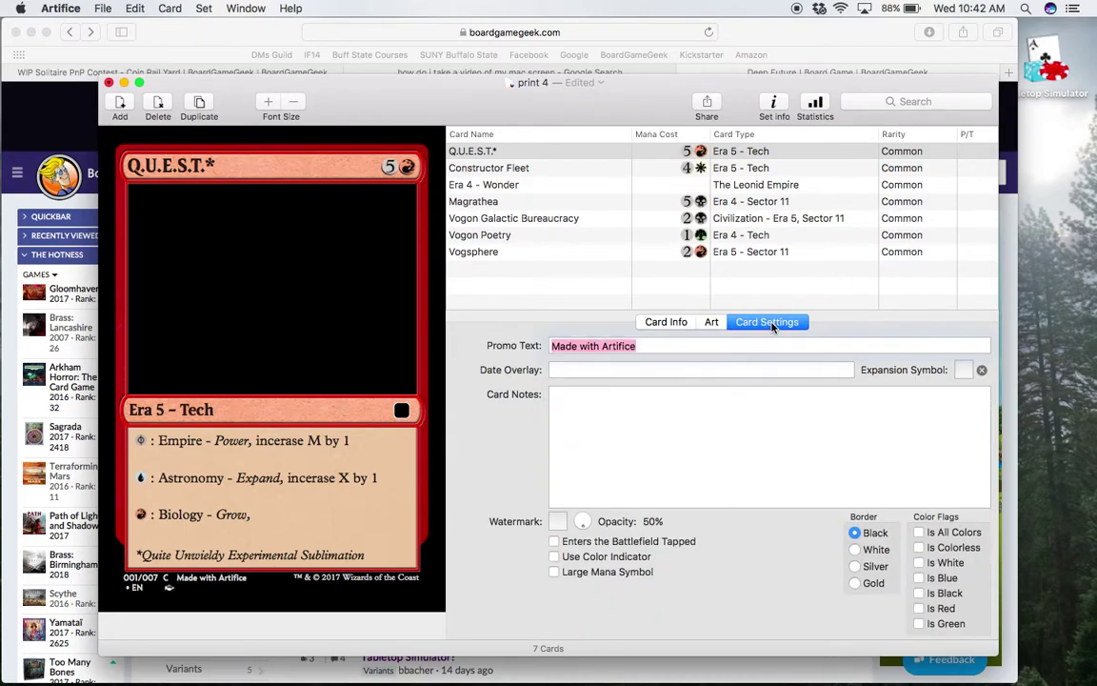
left_click(919, 535)
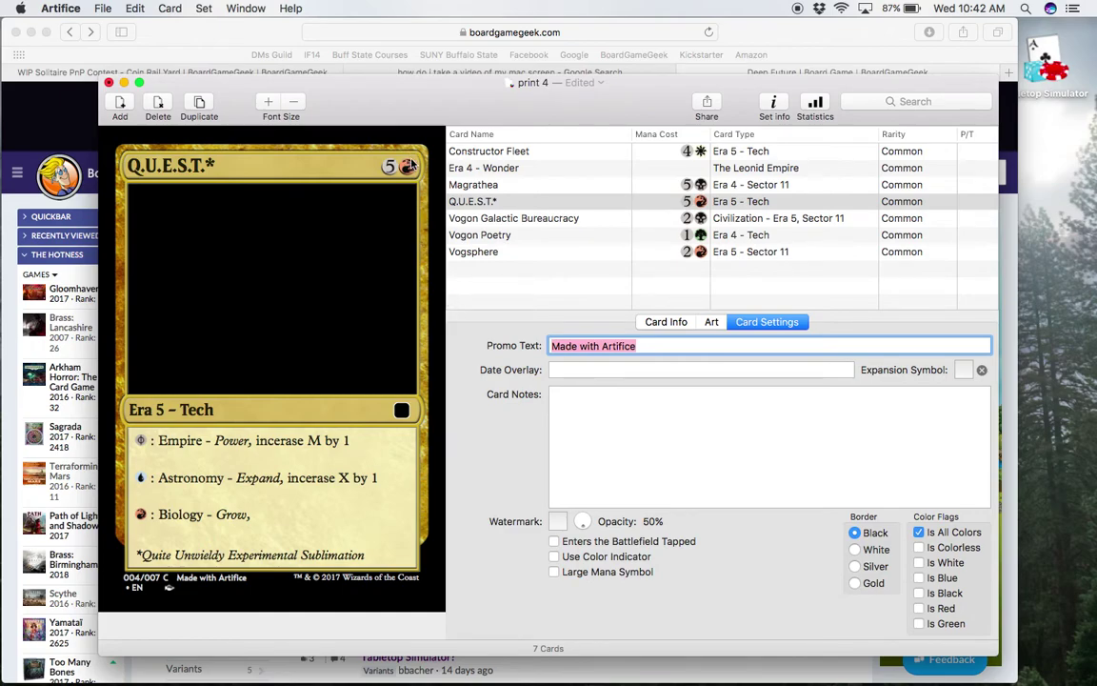
left_click(918, 532)
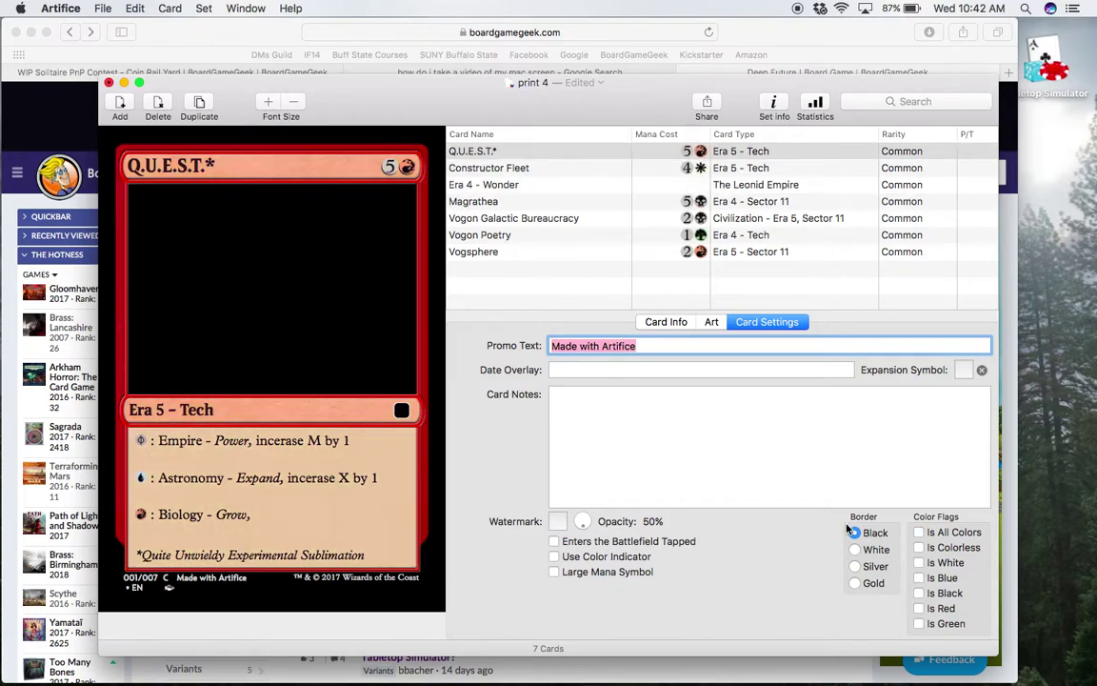
left_click(920, 563)
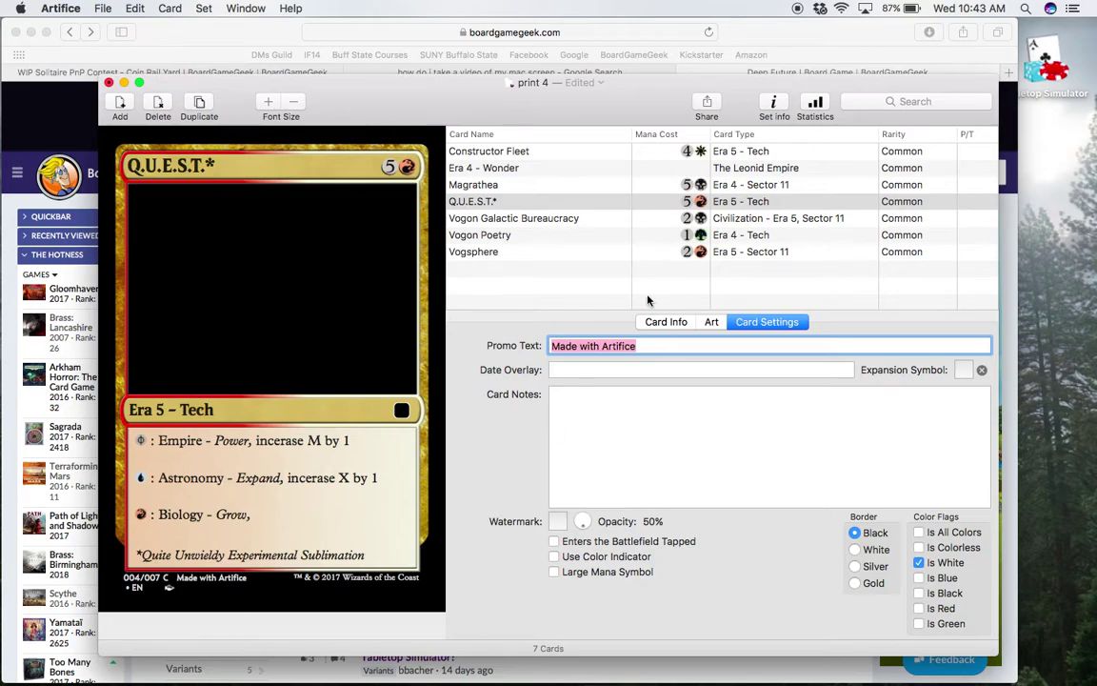
Step: Enlarge the card's font size by several steps and remove the empty line after the Biology rule
left_click(657, 322)
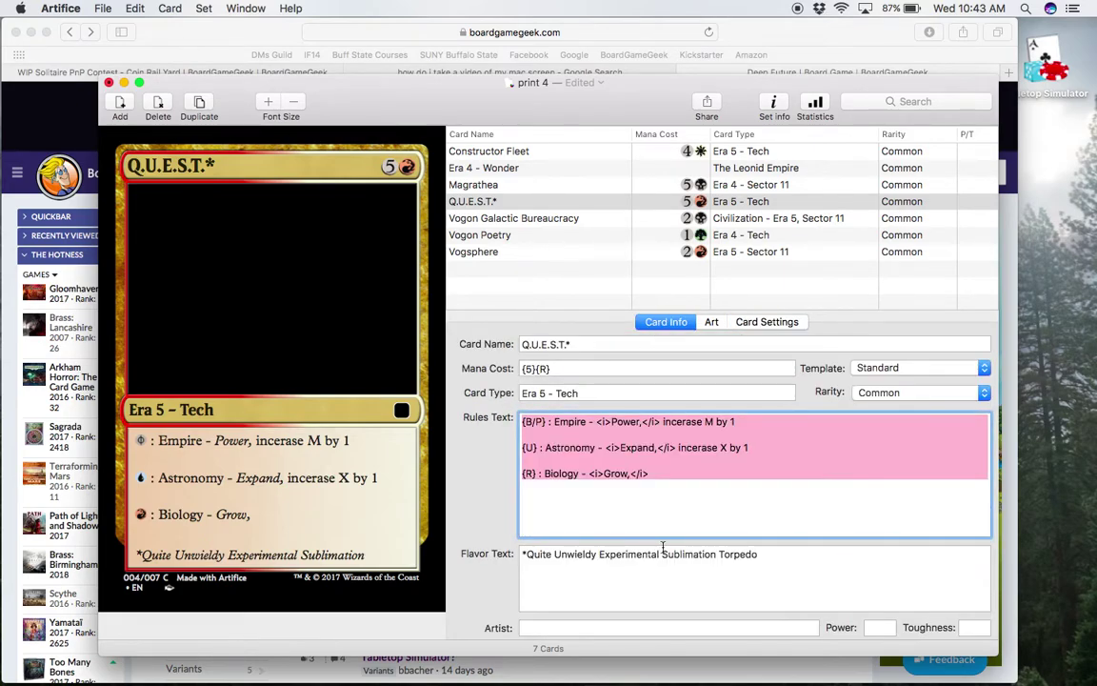
left_click(267, 103)
left_click(268, 102)
left_click(268, 103)
left_click(268, 103)
left_click(268, 103)
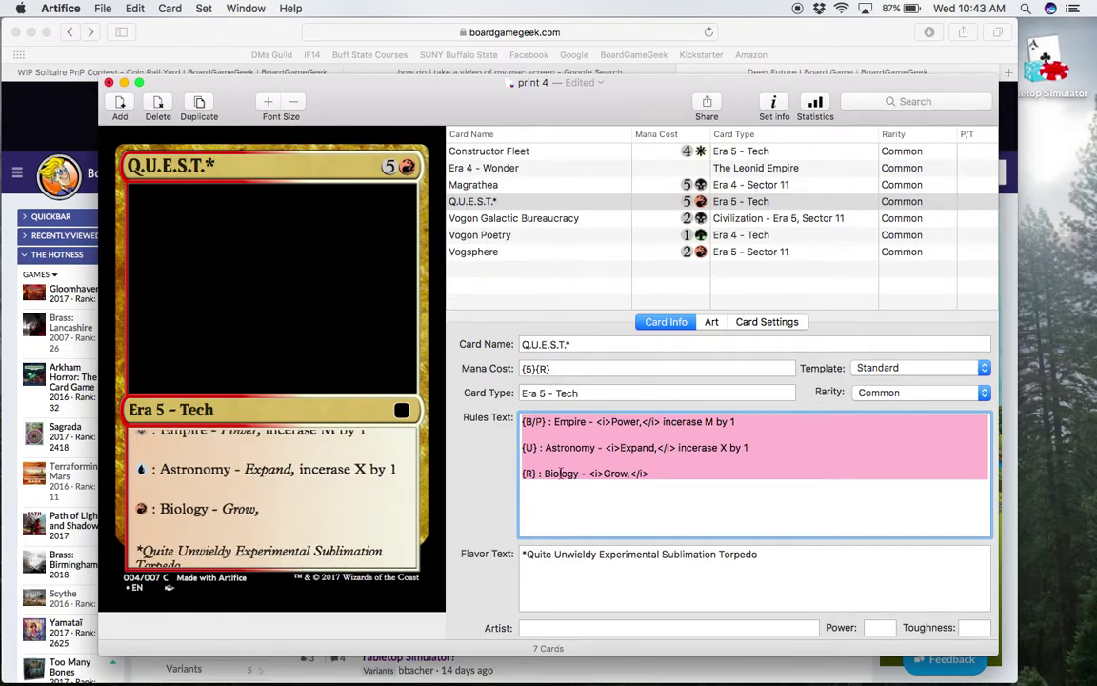
left_click(631, 484)
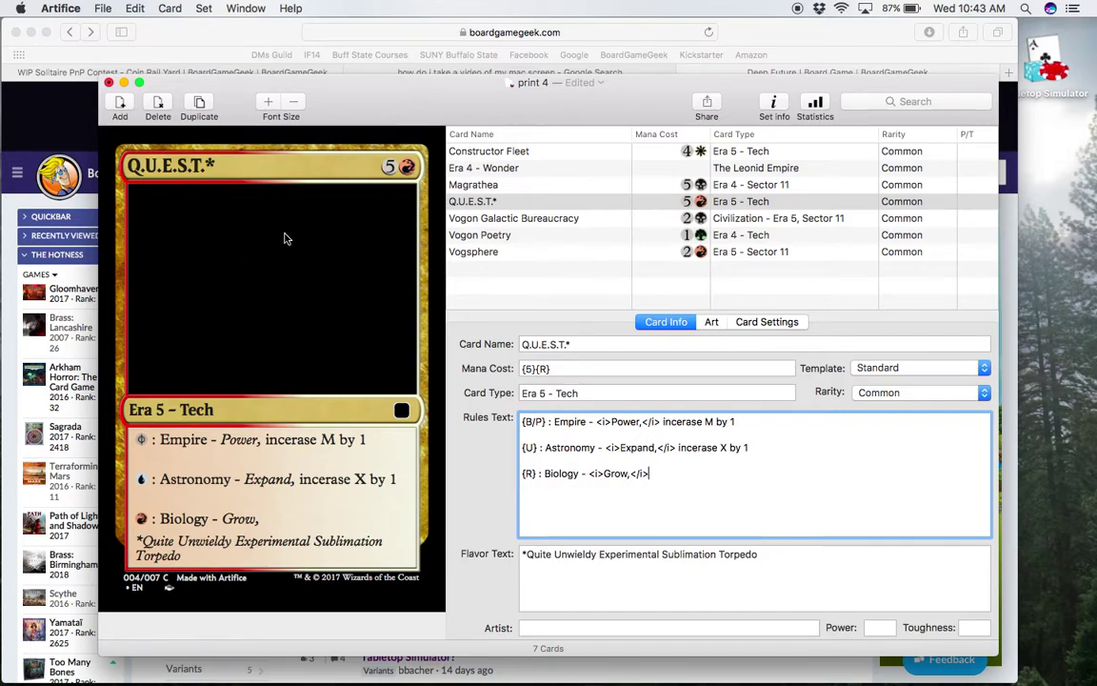
Step: Start choosing the card's art from the "deep future cards" folder on the Desktop
left_click(713, 323)
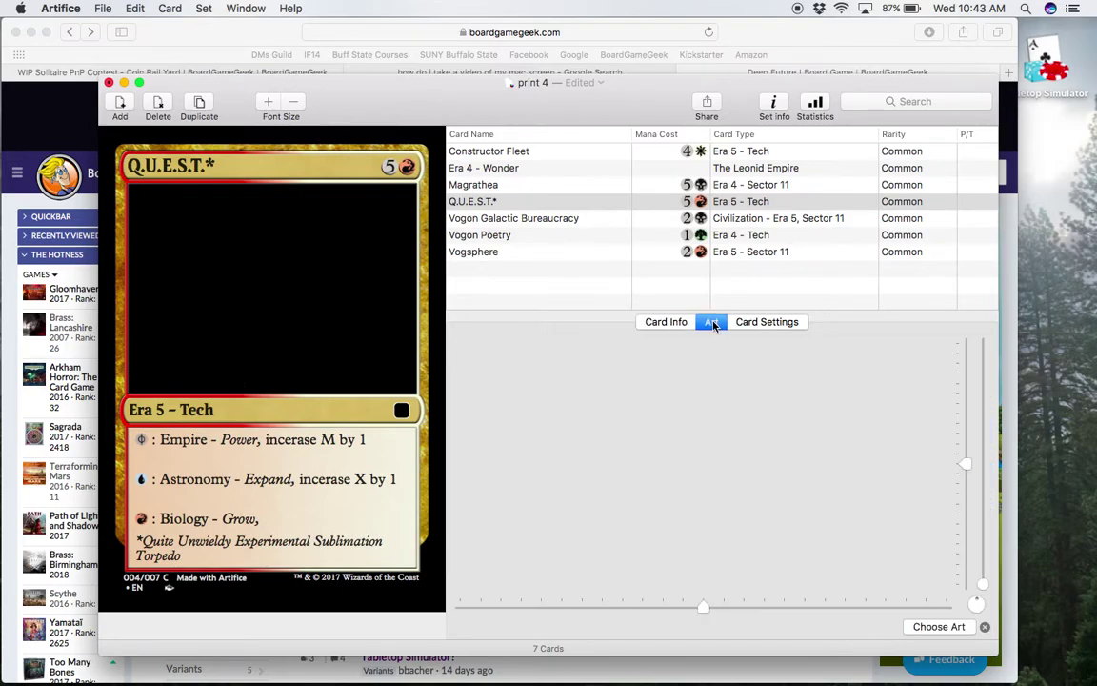
left_click(922, 627)
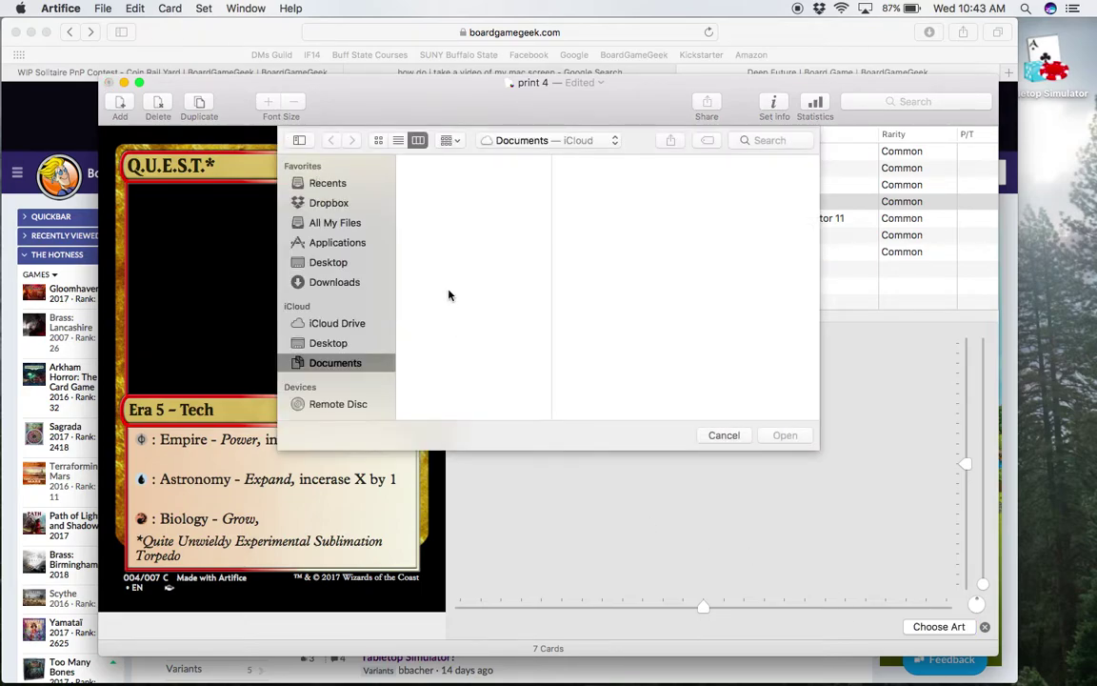
left_click(307, 259)
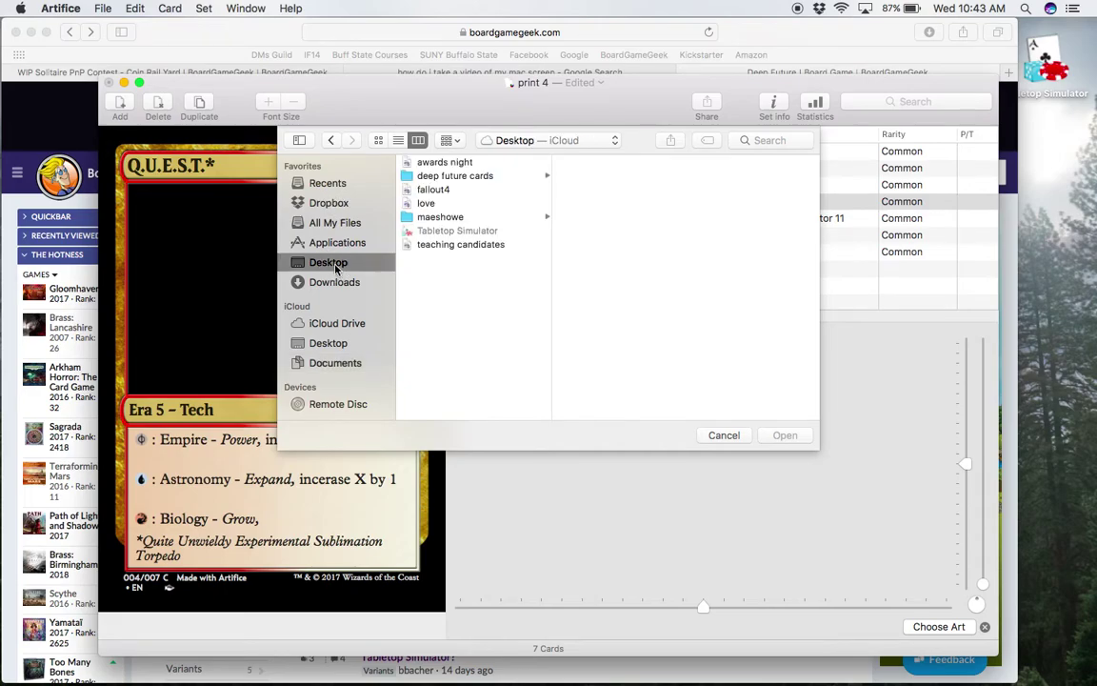
left_click(457, 177)
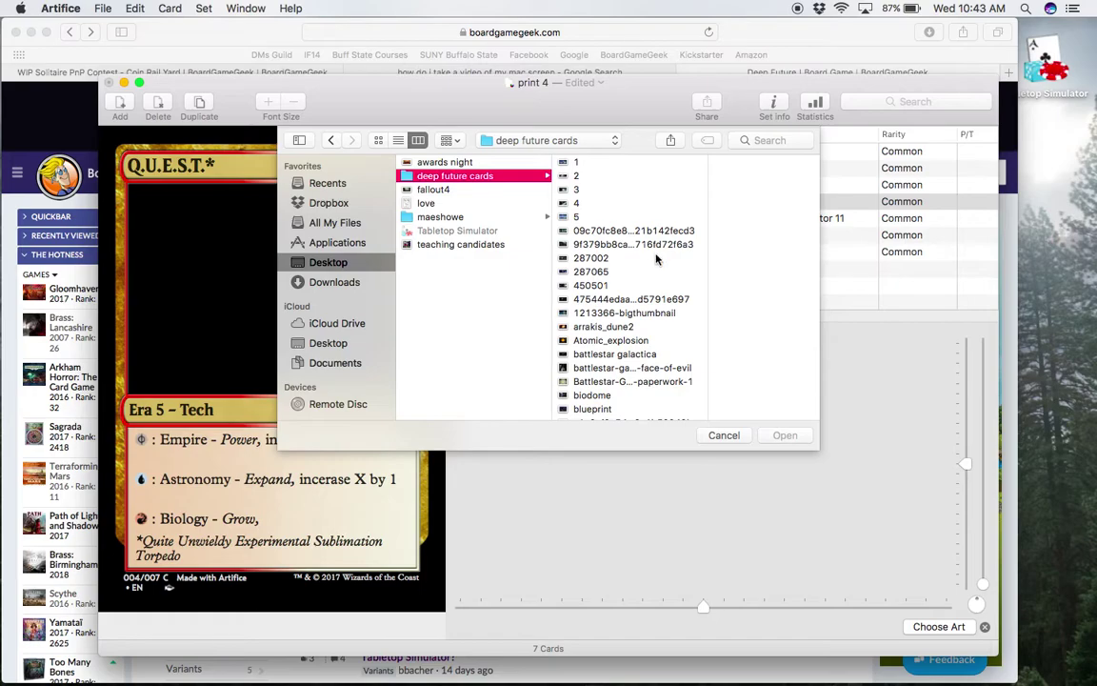
Step: Preview the images in the "deep future cards" folder to look for suitable card art
left_click(637, 300)
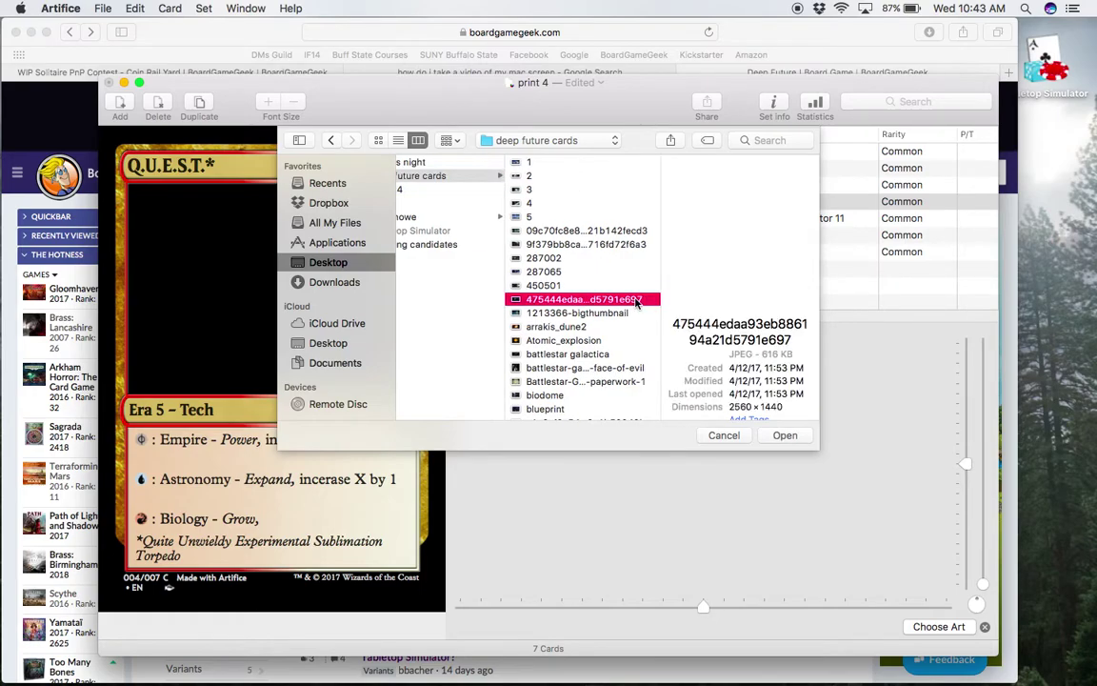
key("Down")
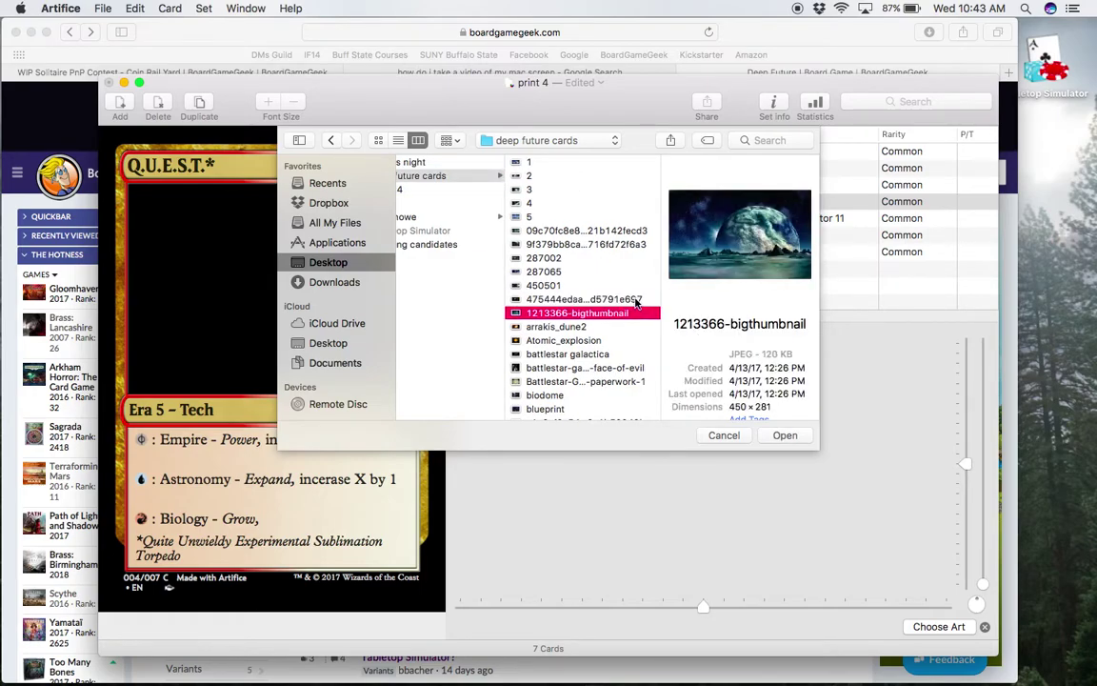
key("Down")
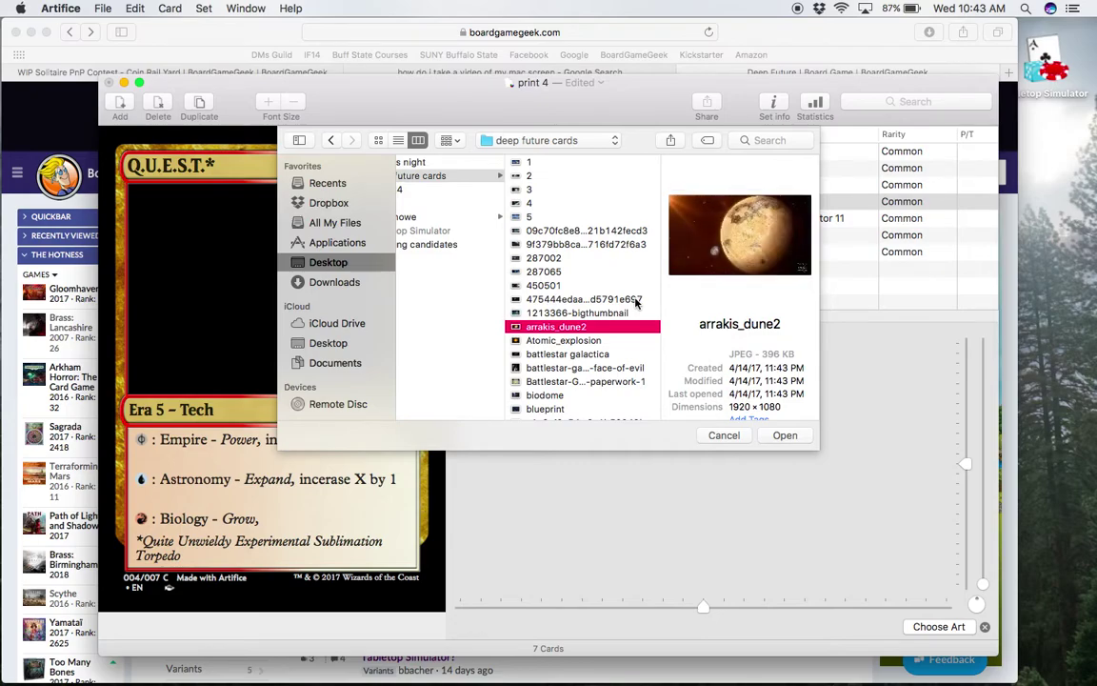
key("Down")
key("Down")
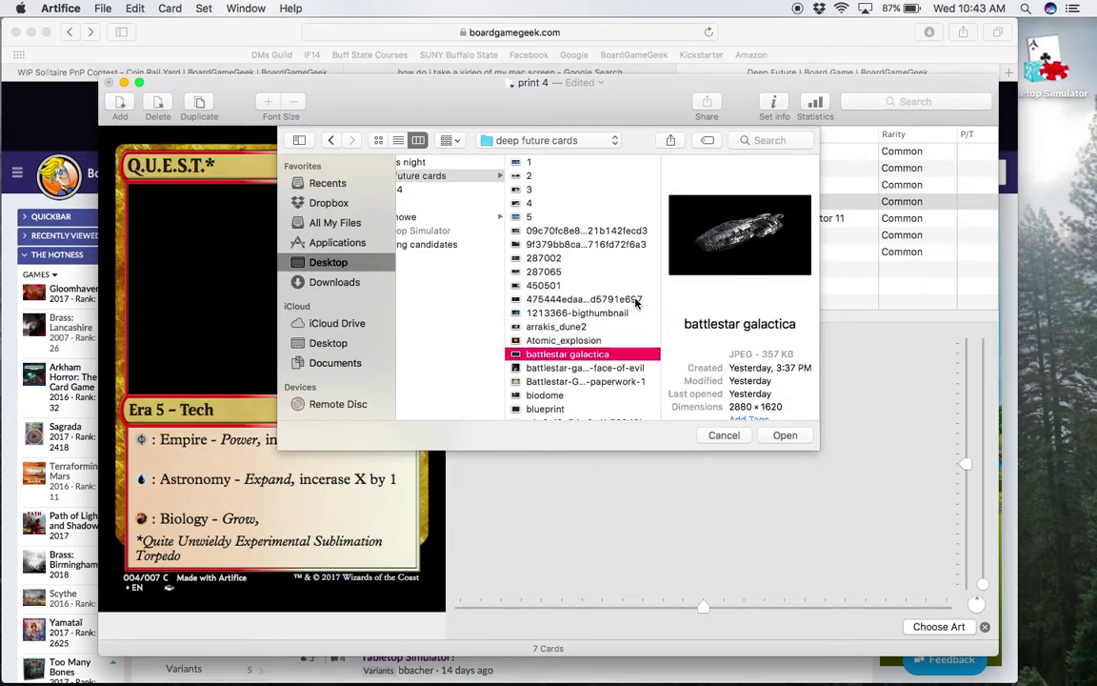
key("Down")
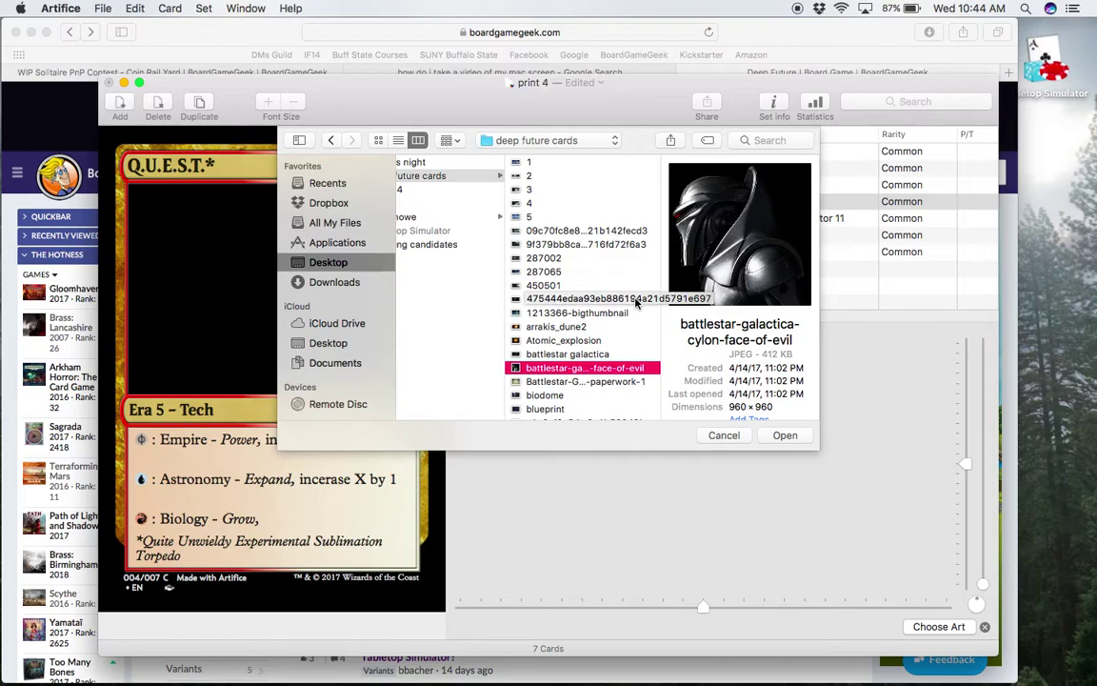
key("Down")
key("Down")
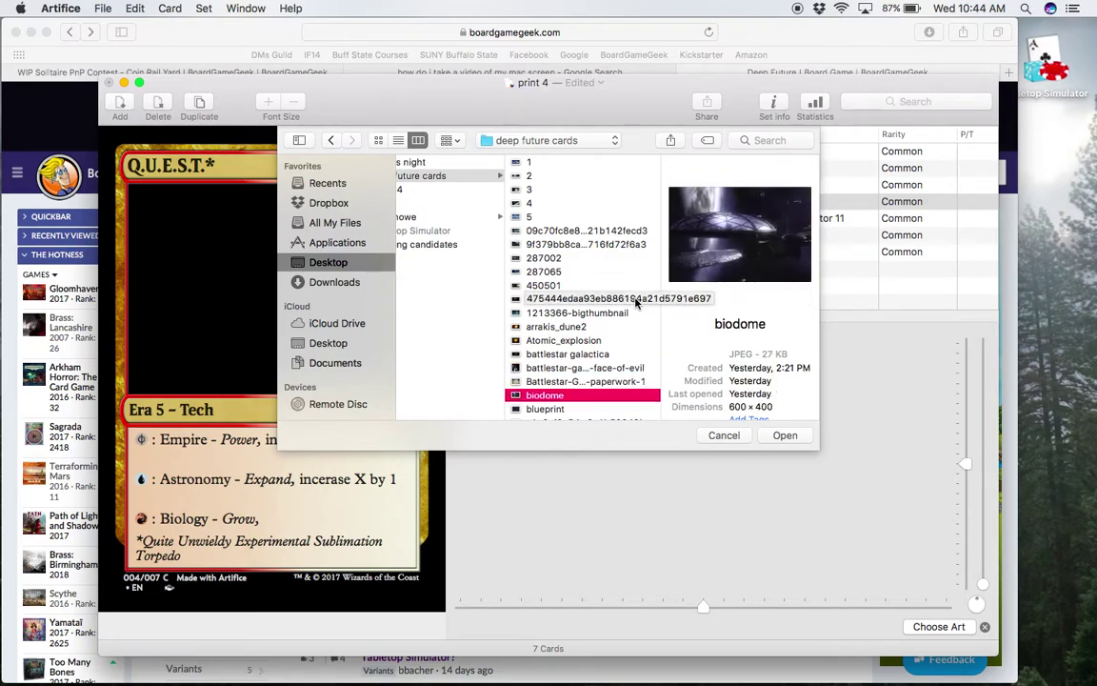
key("Down")
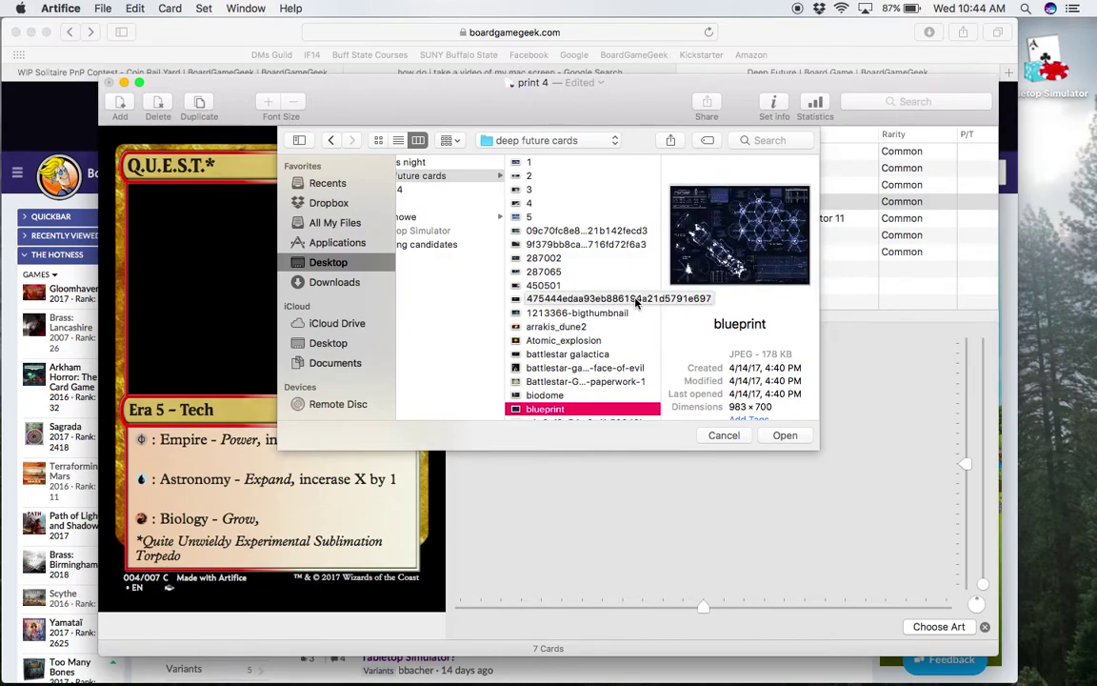
key("Down")
key("Down")
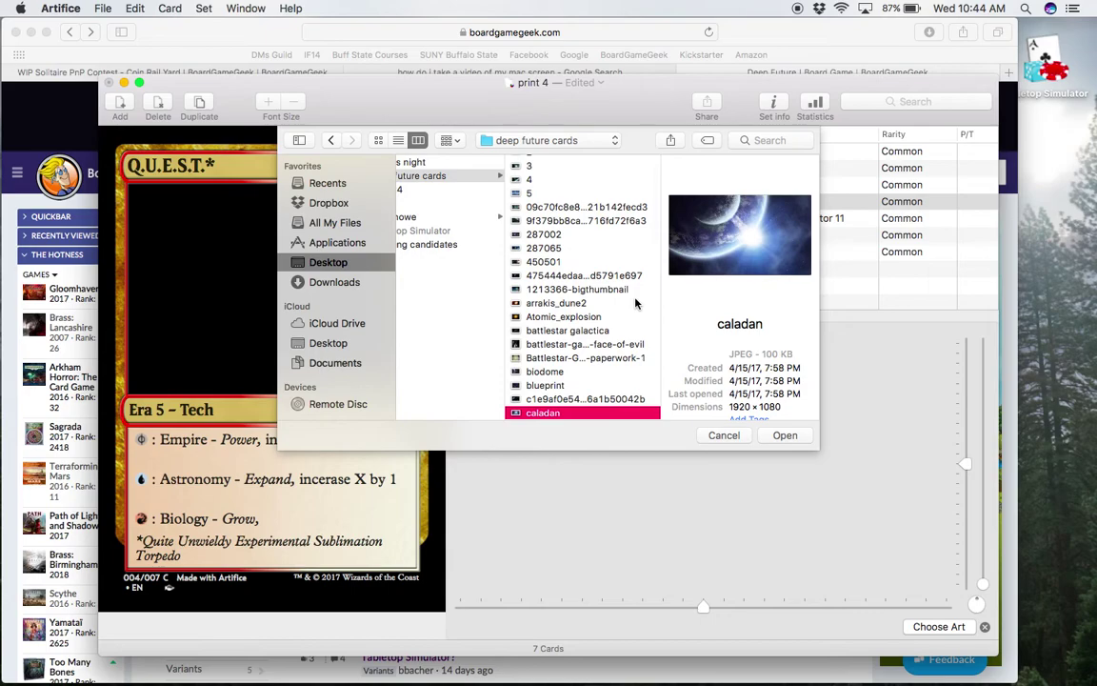
key("Down")
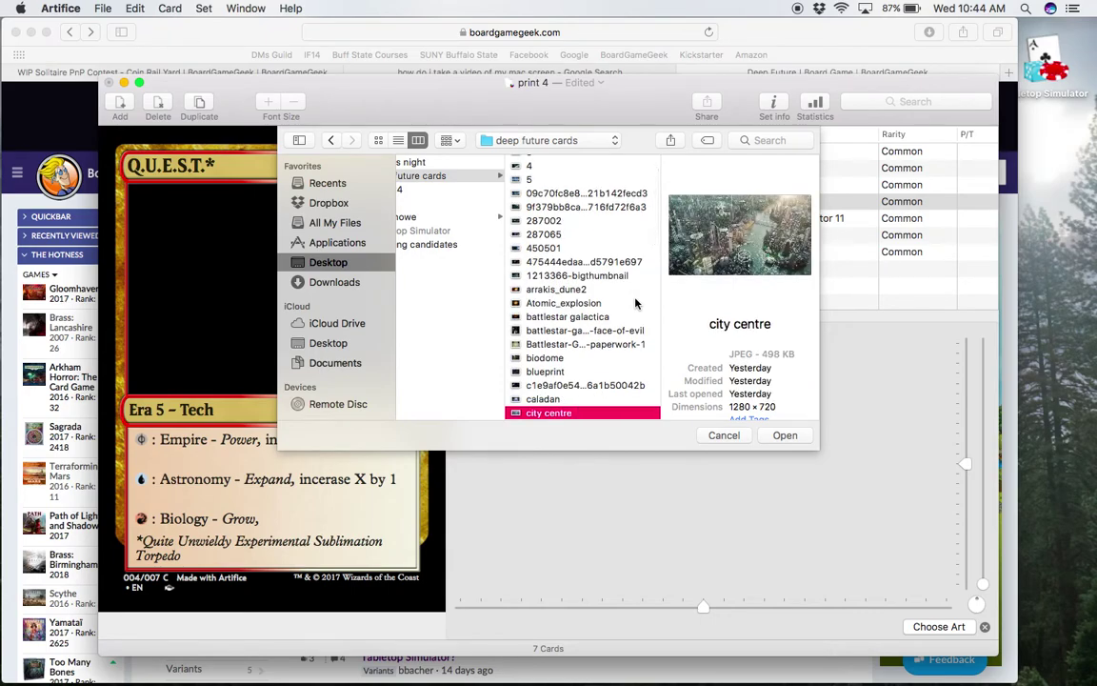
key("Down")
Step: Use the Vogon ship over Earth image from the "deep future cards" folder as the Q.U.E.S.T.* card's art
scroll(586, 301, "down", 3)
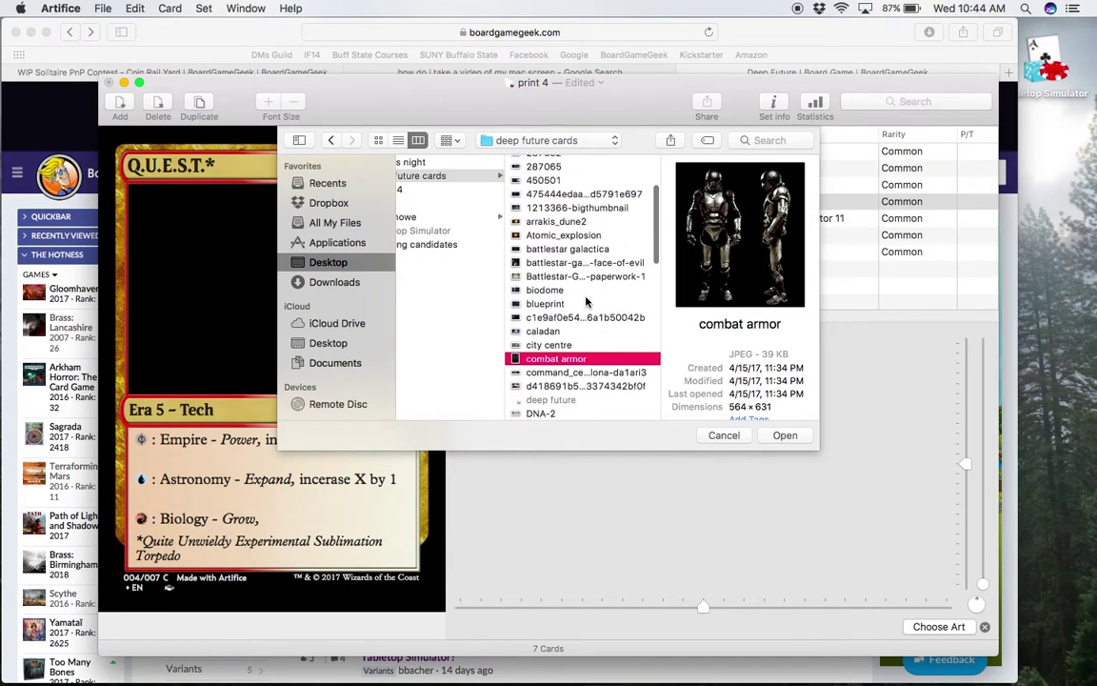
scroll(586, 302, "down", 2)
scroll(586, 301, "down", 4)
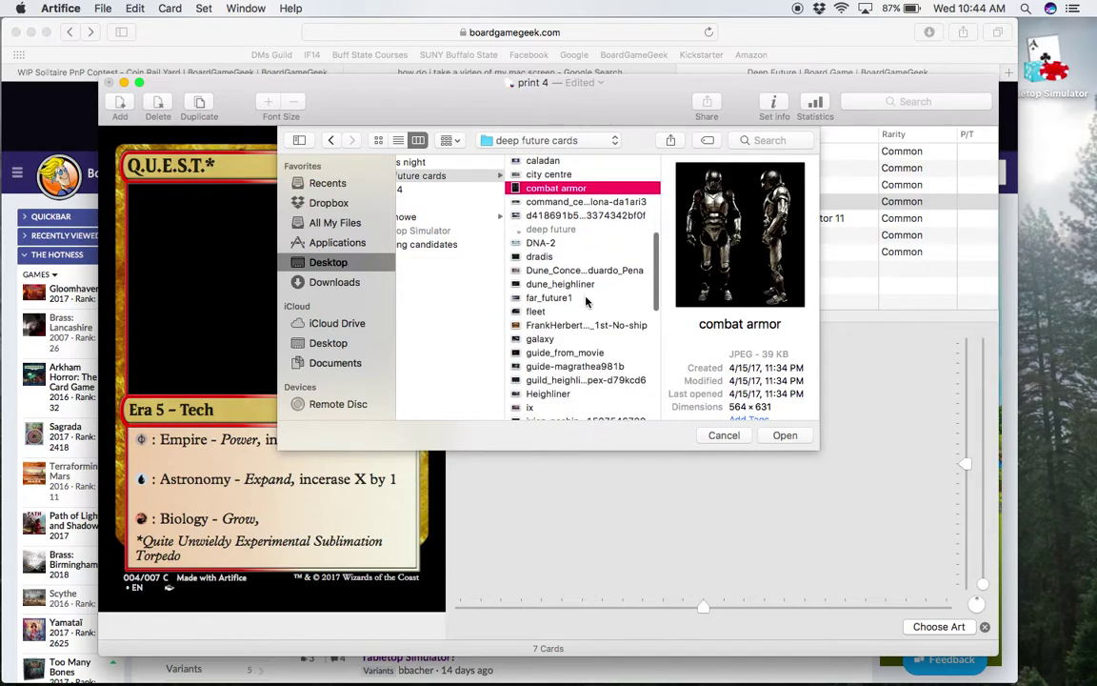
scroll(586, 301, "down", 12)
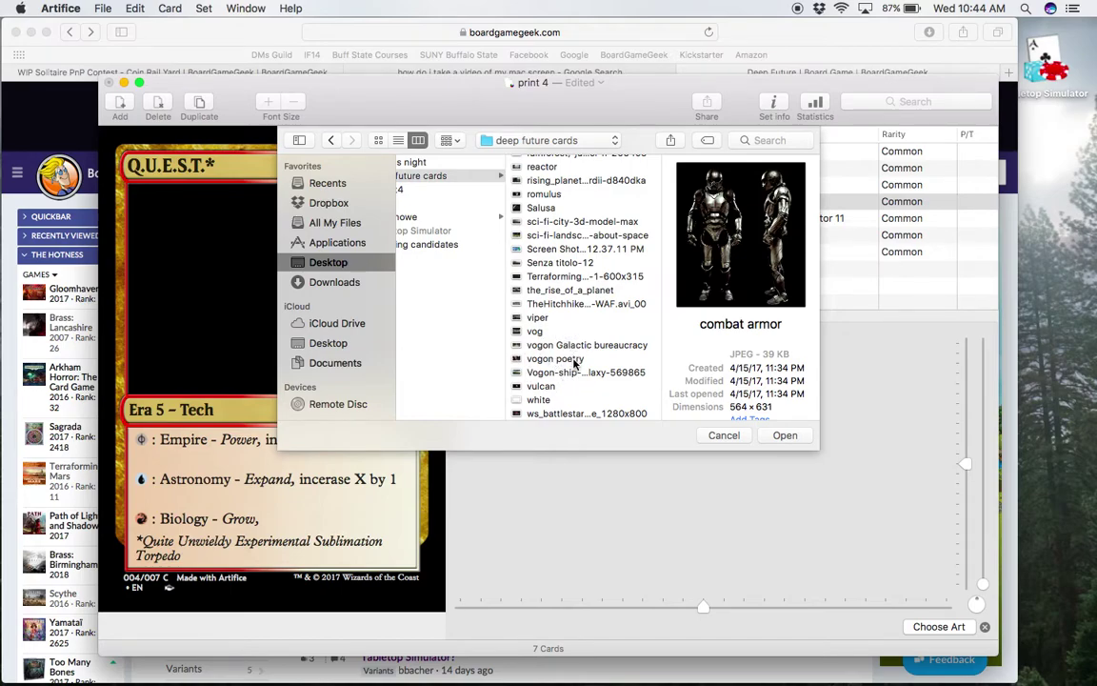
left_click(581, 372)
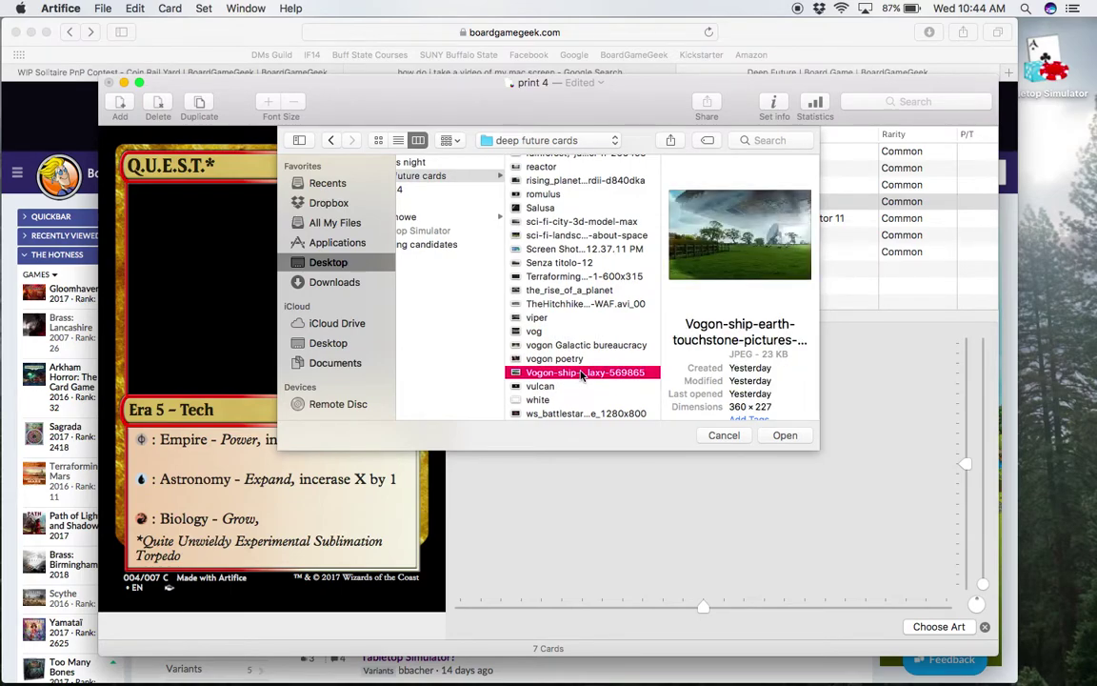
double_click(581, 372)
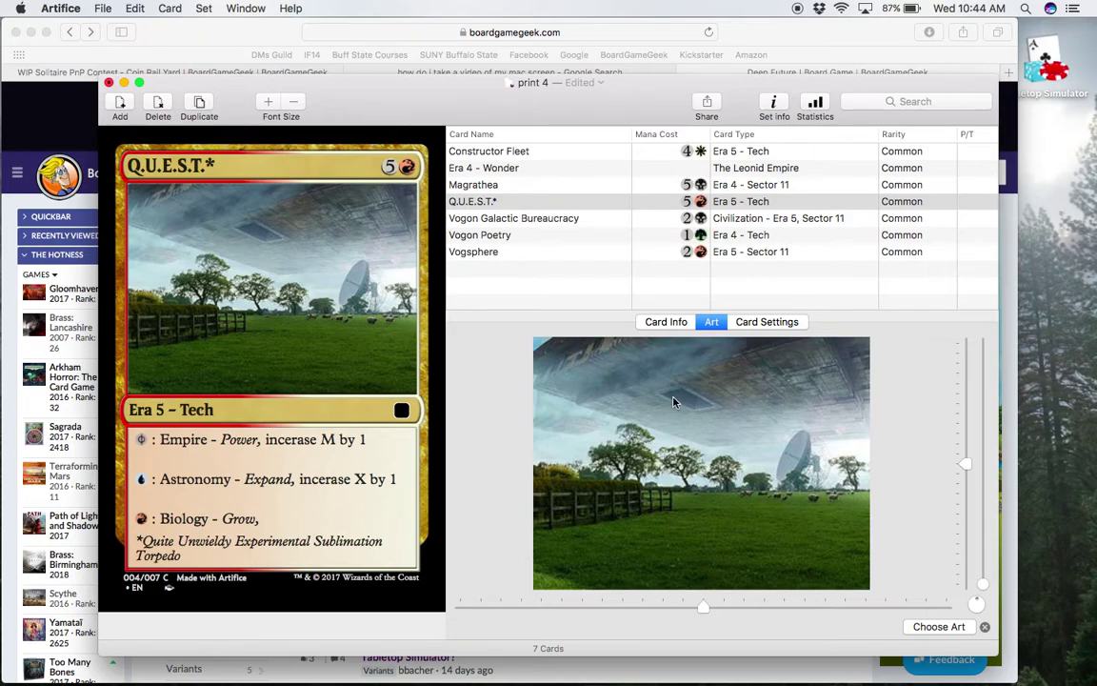
Step: Try a close-up crop of the art centred on the radar dish, adjusting its zoom and its horizontal and vertical position
left_click(705, 608)
left_click_drag(705, 608, 642, 617)
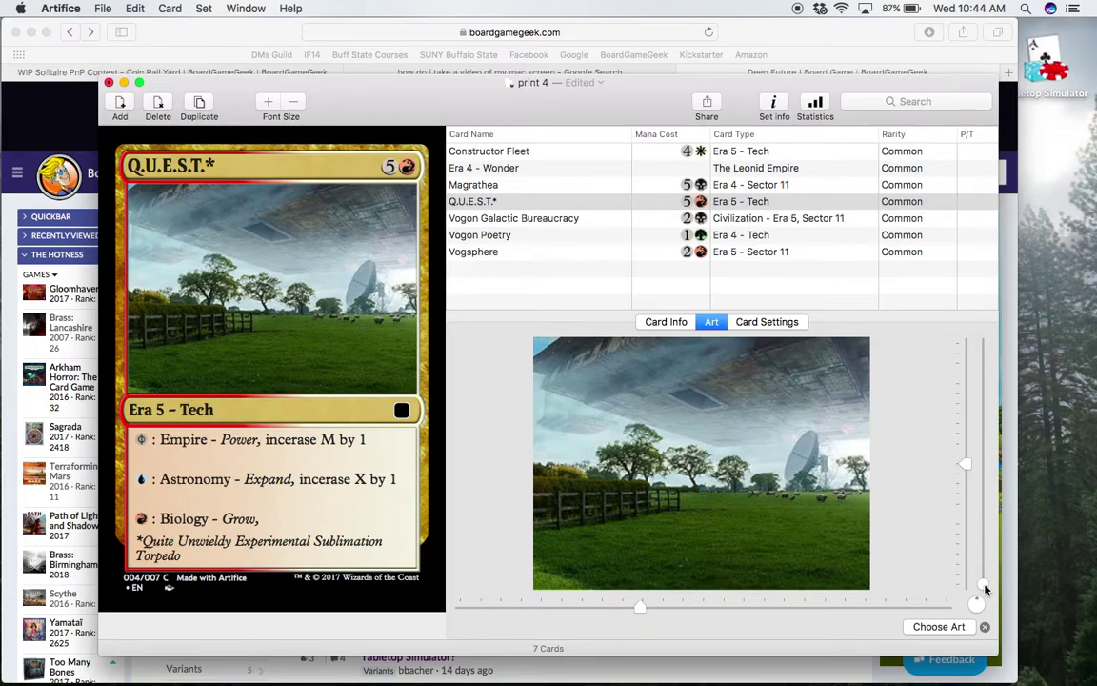
mouse_move(985, 586)
left_mouse_down()
mouse_move(985, 541)
mouse_move(981, 595)
left_mouse_up()
left_click_drag(982, 584, 982, 516)
mouse_move(965, 466)
left_mouse_down()
mouse_move(961, 407)
mouse_move(964, 482)
left_mouse_up()
left_click_drag(652, 608, 852, 607)
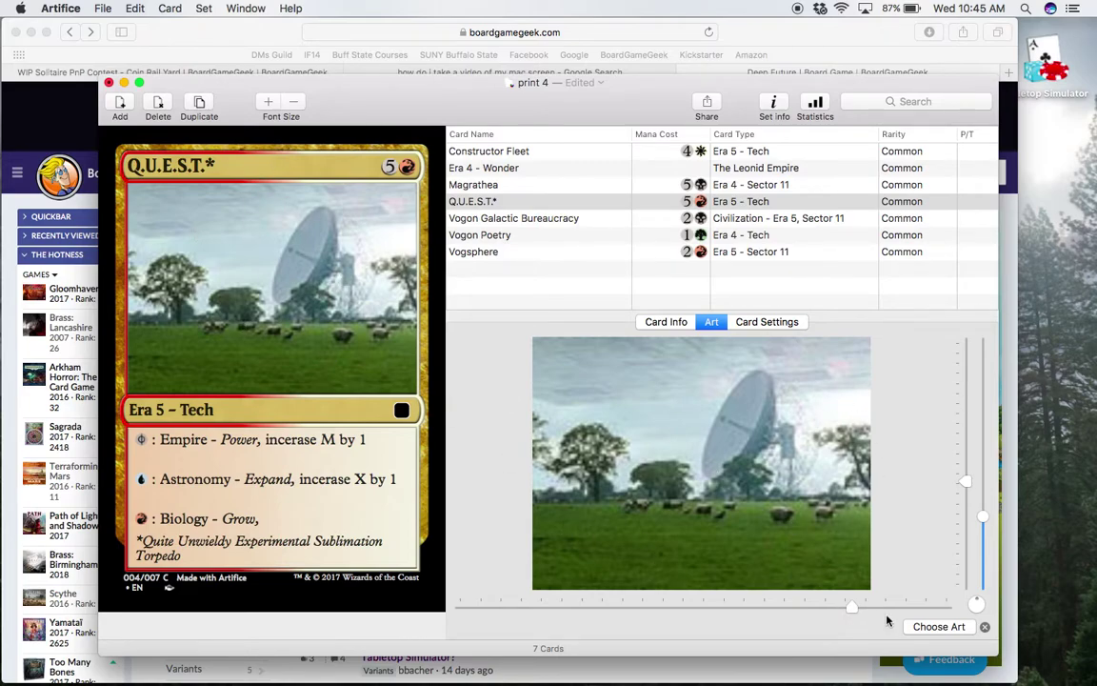
Step: Zoom the card's art fully out and shift it horizontally so the radar dish sits near the picture's right edge
left_click_drag(983, 517, 983, 596)
left_click_drag(852, 611, 602, 605)
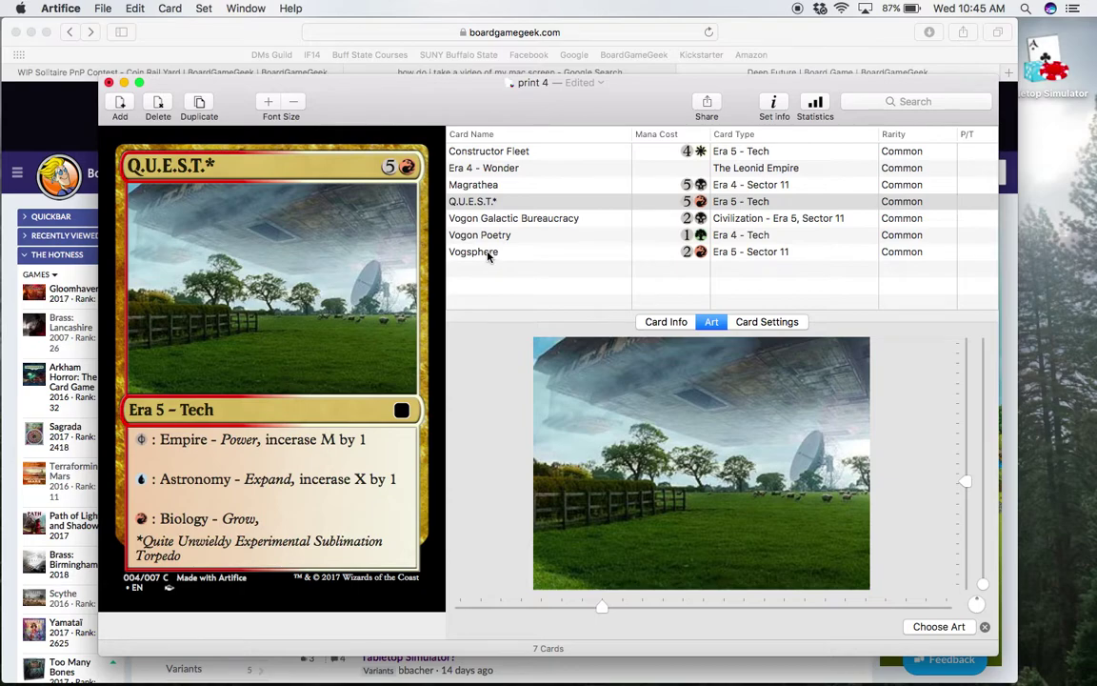
Step: View the Vogsphere card and create a new, empty card set
left_click(487, 255)
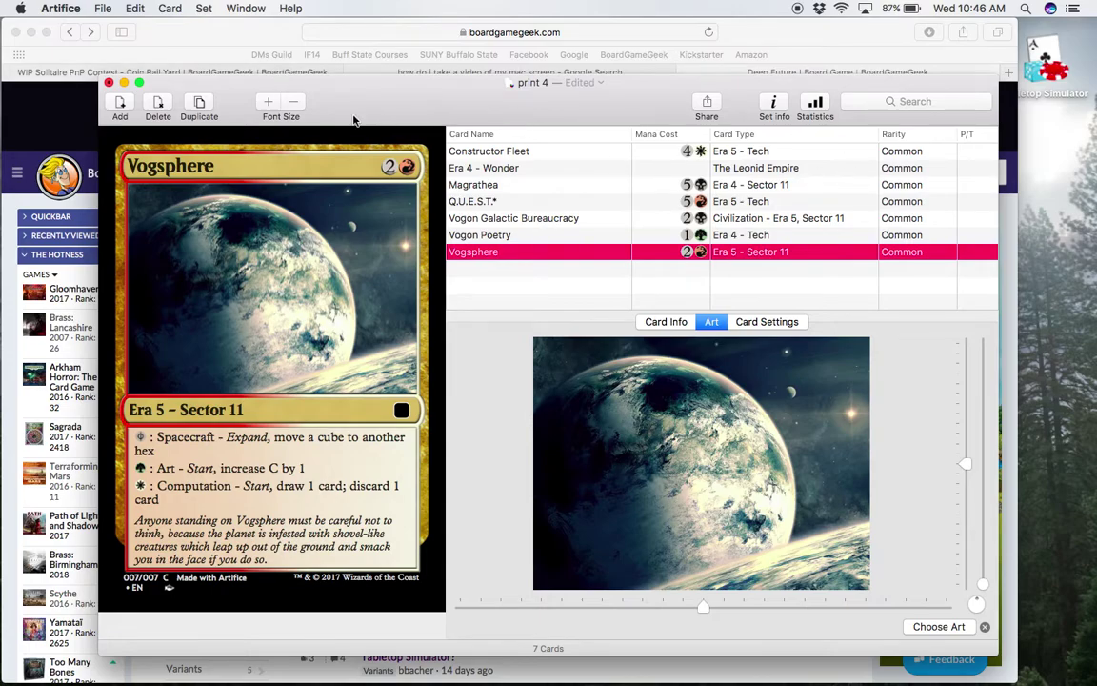
left_click(105, 9)
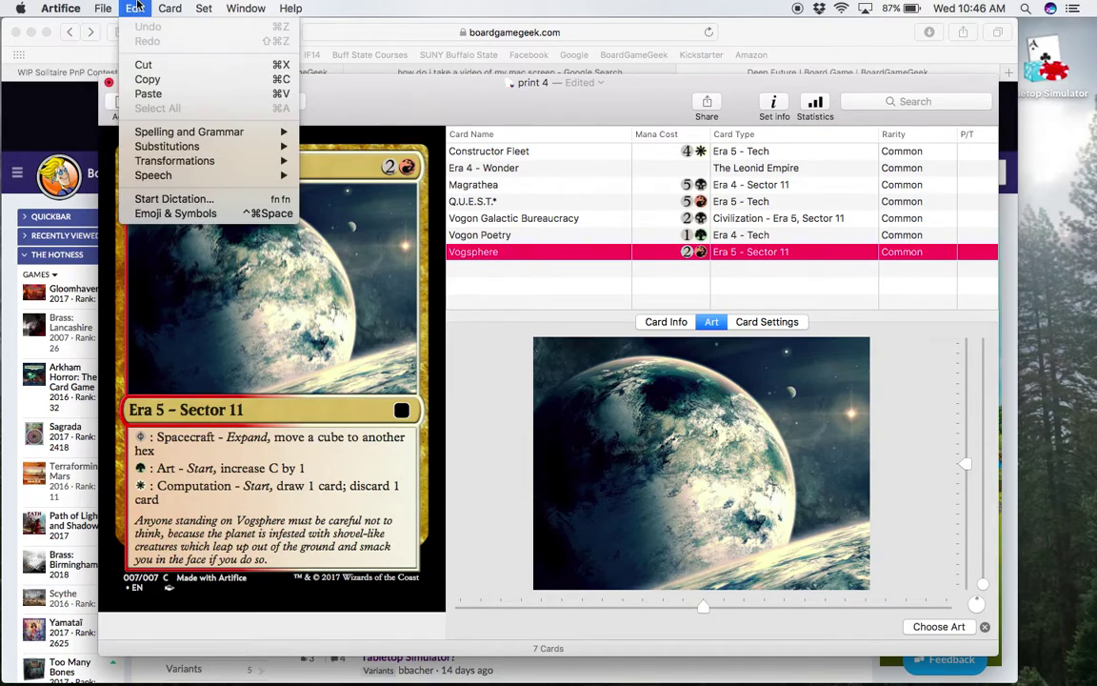
mouse_move(168, 8)
mouse_move(85, 6)
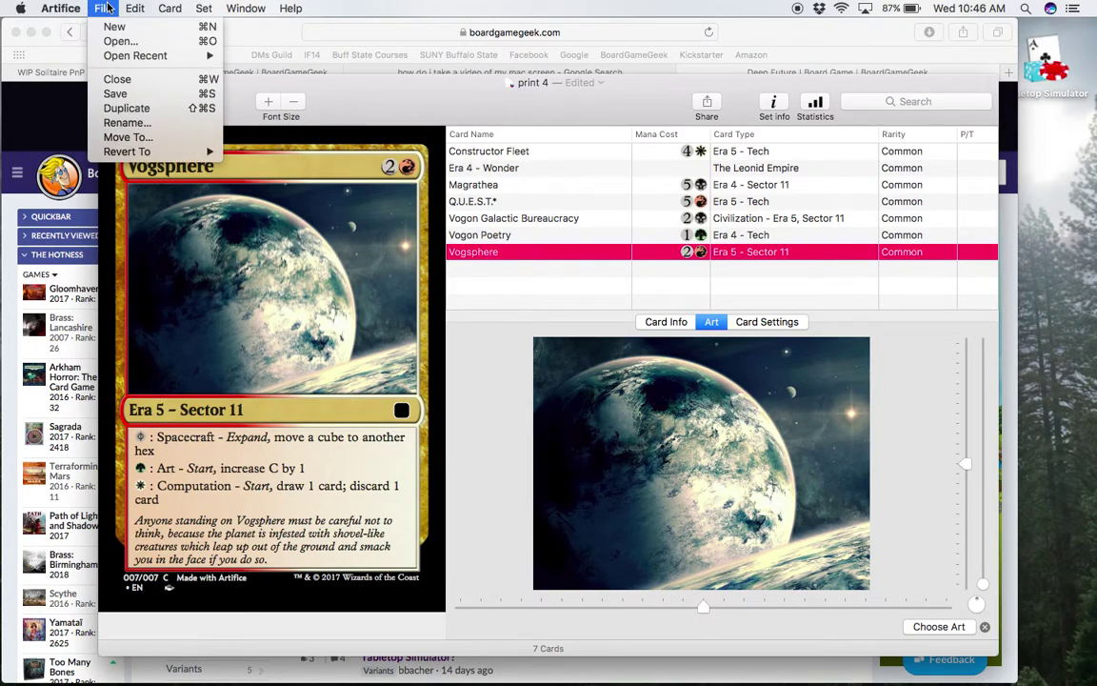
left_click(114, 27)
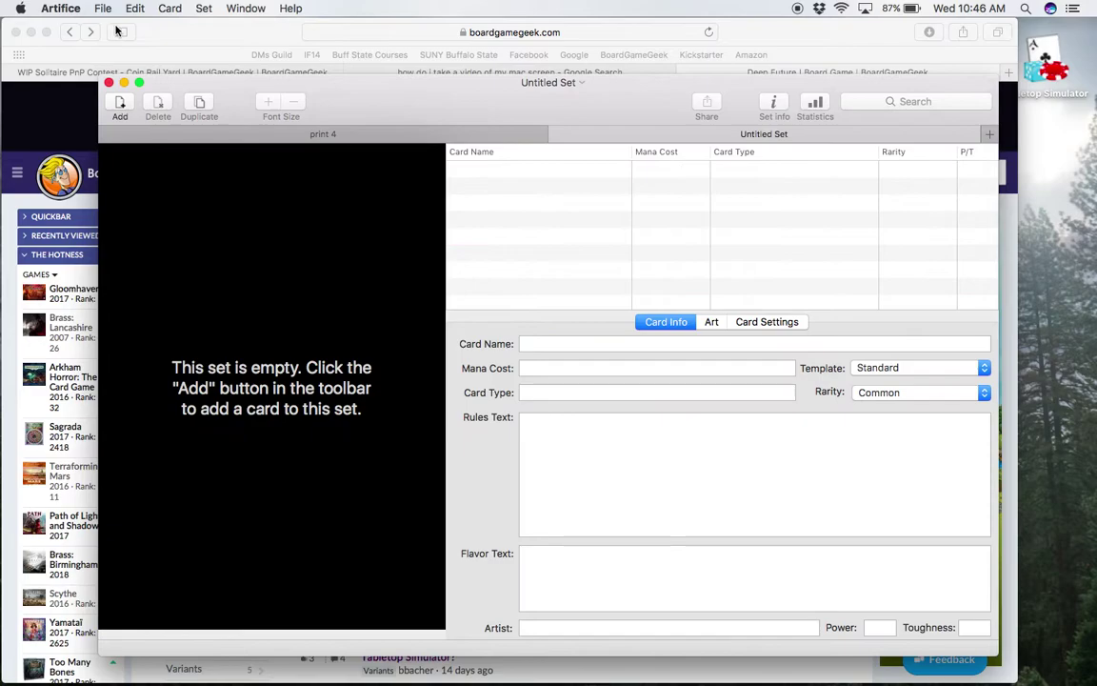
Step: Copy the Q.U.E.S.T.* card from the "print 4" set into the new untitled set
left_click(480, 136)
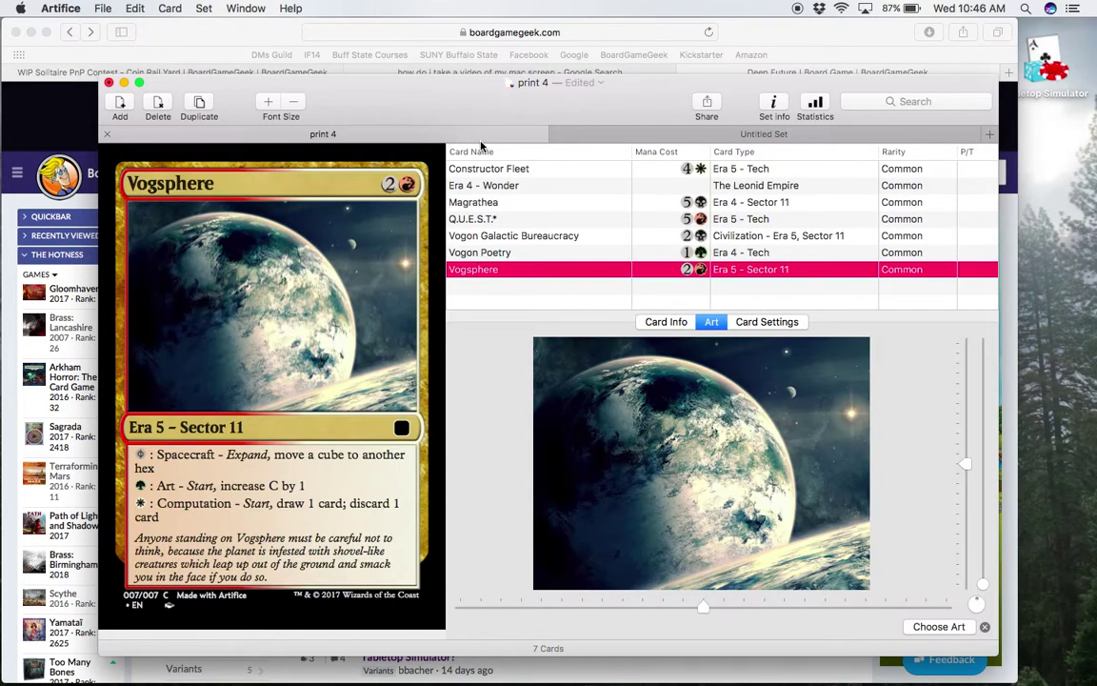
left_click(506, 222)
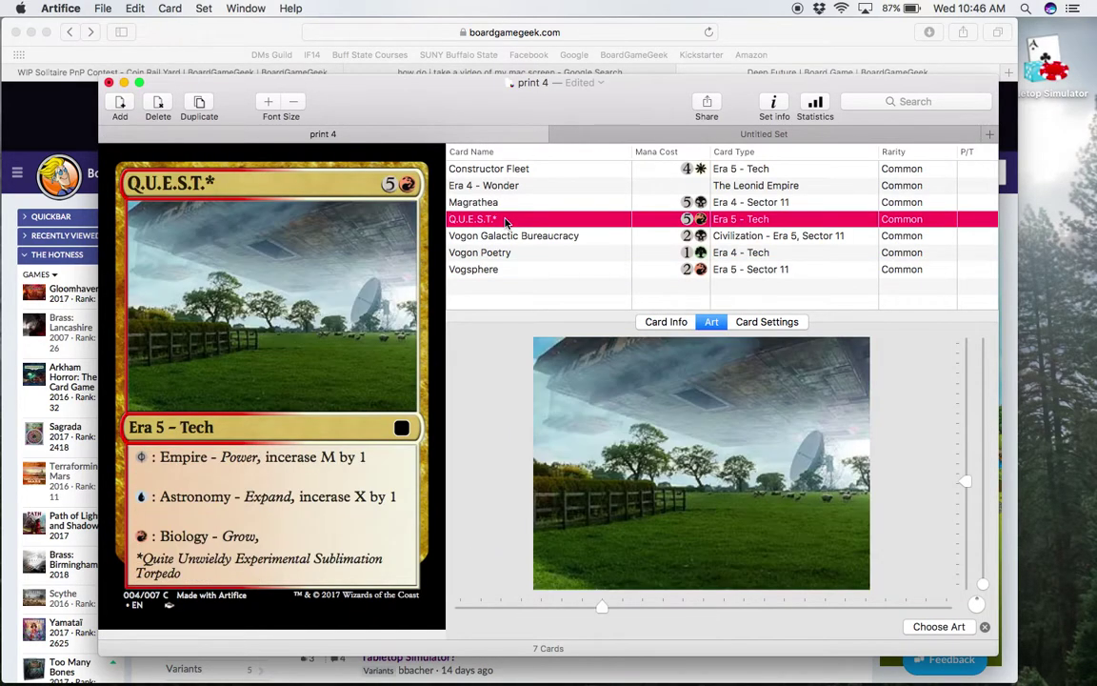
key("super+c")
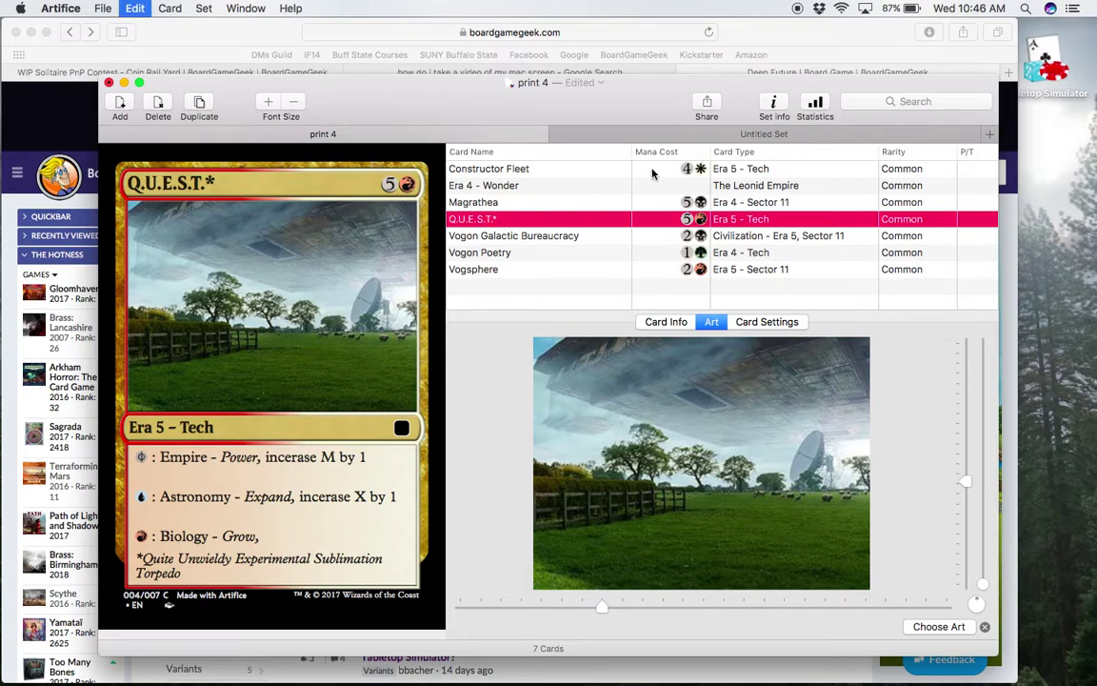
left_click(685, 133)
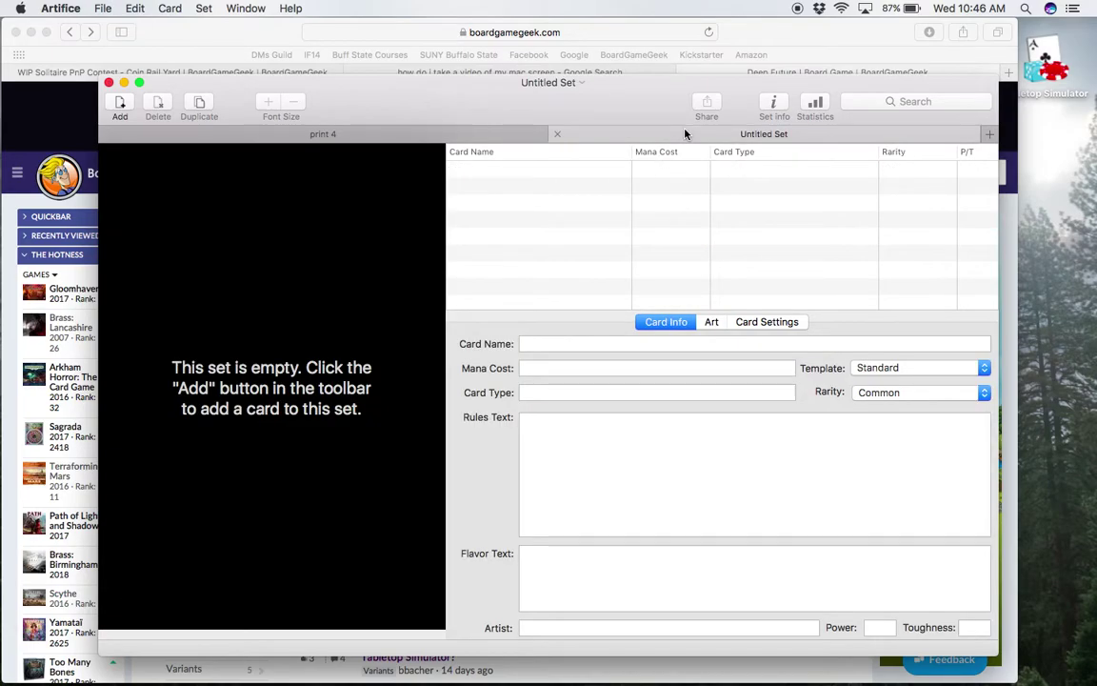
key("super+v")
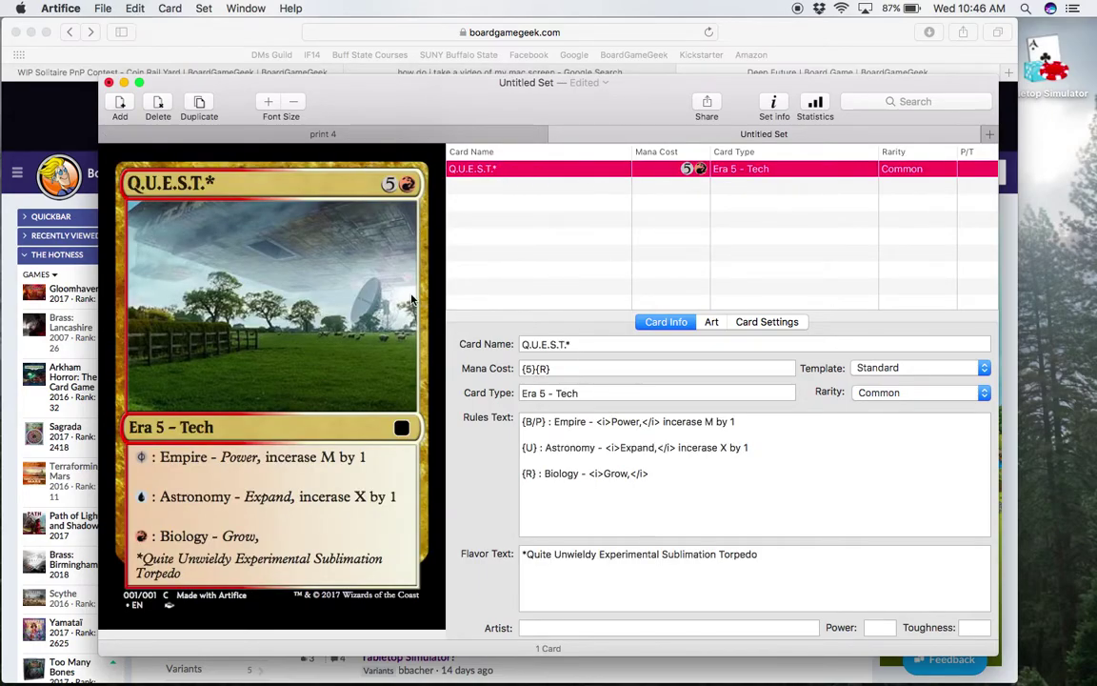
Step: Delete the Q.U.E.S.T.* card from the new set, paste it back in, and remove the blank card
left_click(158, 105)
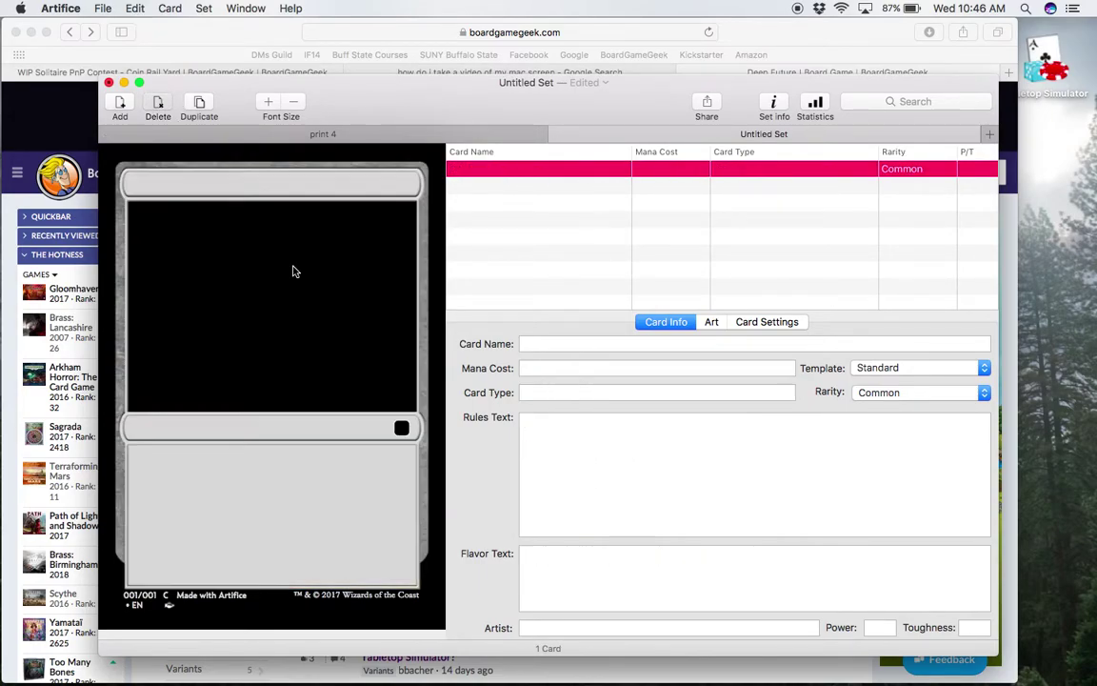
left_click(160, 105)
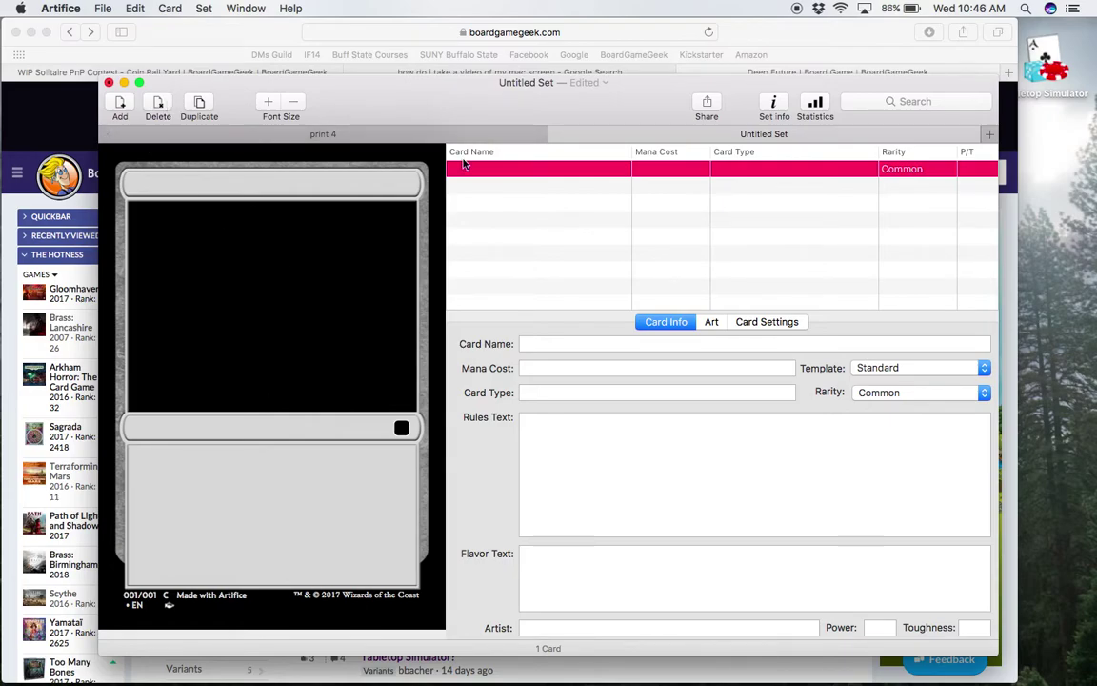
left_click(157, 103)
key("super+v")
left_click(566, 168)
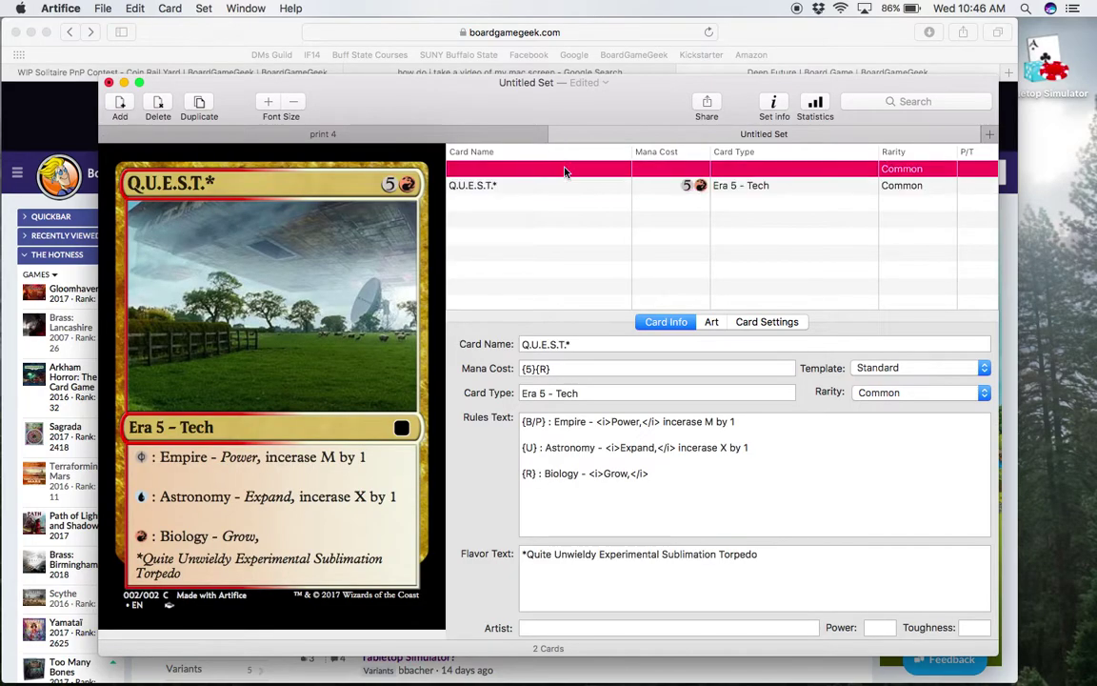
left_click(159, 103)
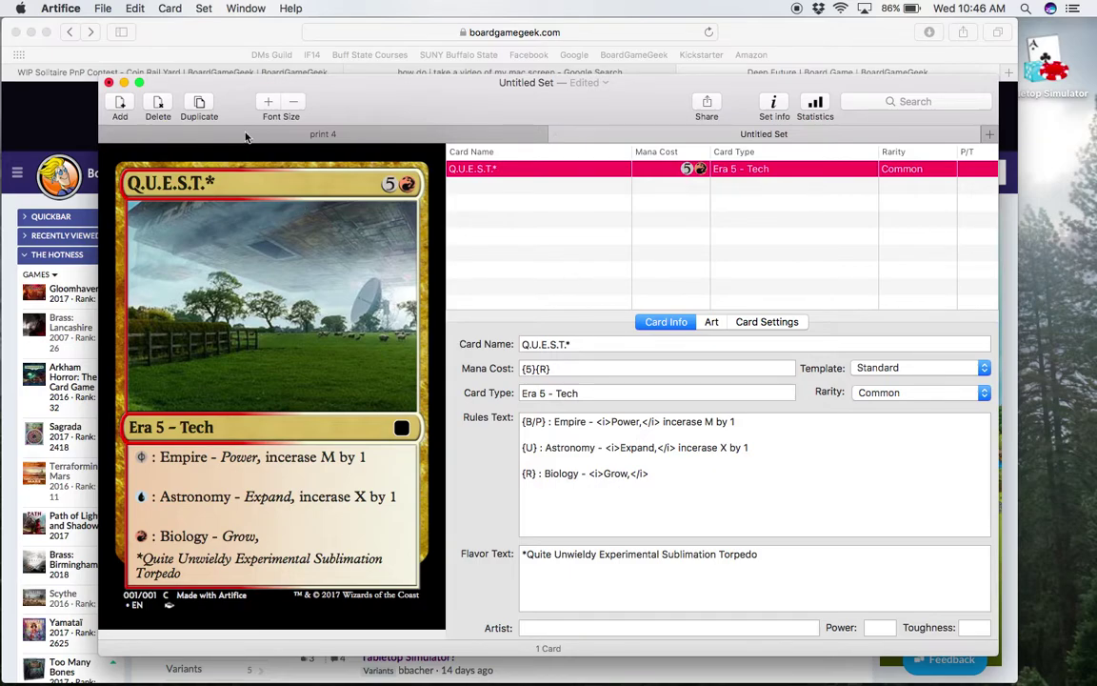
Step: Set the new set's export resolution to 600dpi
left_click(206, 9)
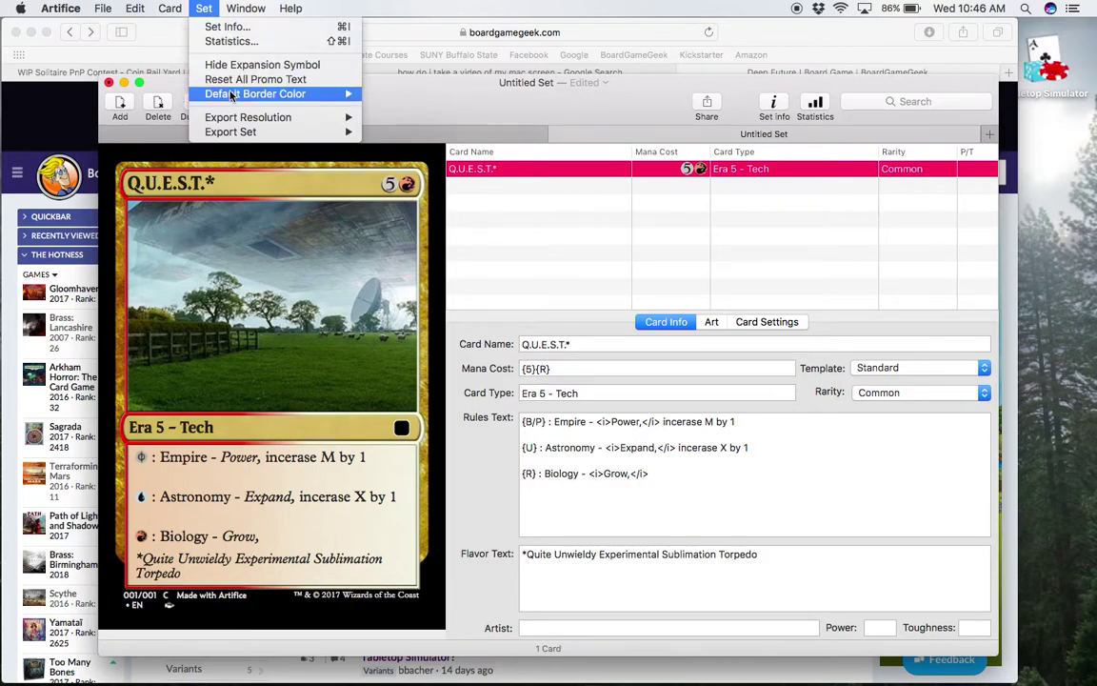
mouse_move(221, 117)
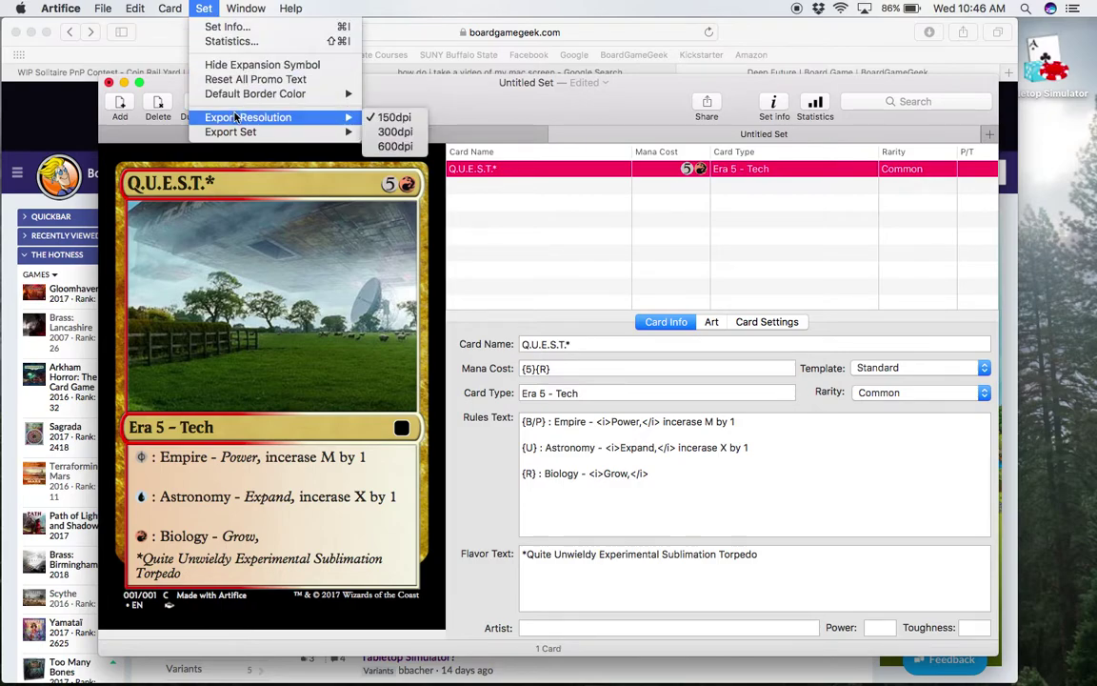
left_click(419, 147)
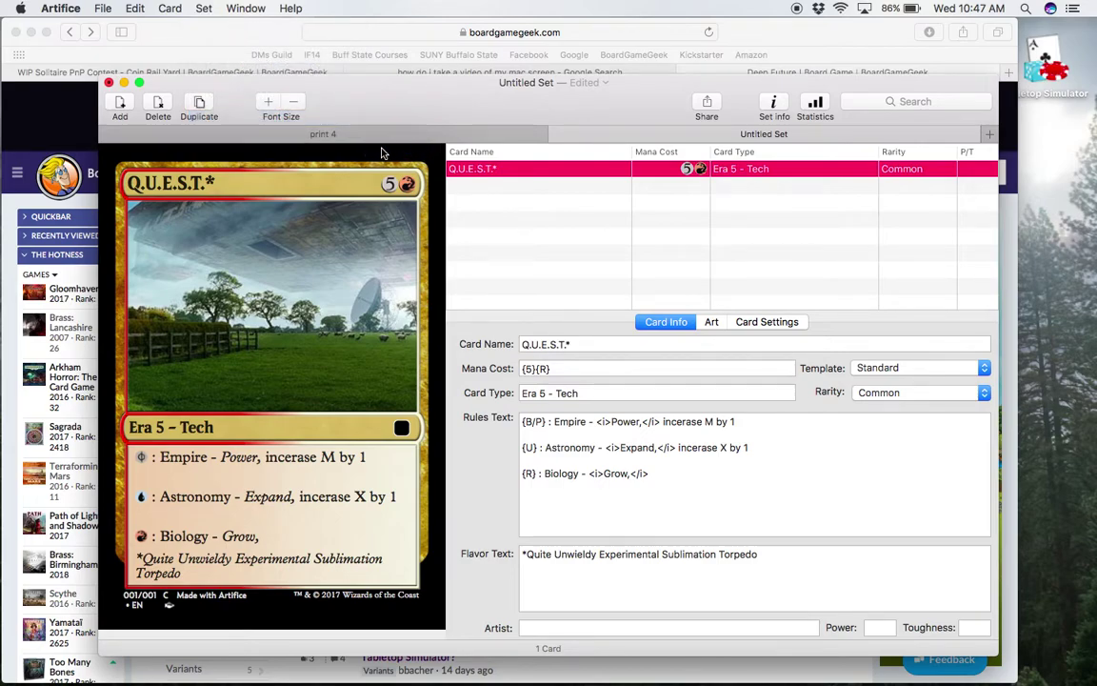
Step: Export the new set as a paged PDF named "Untitled Set" to the Desktop
left_click(235, 4)
mouse_move(204, 8)
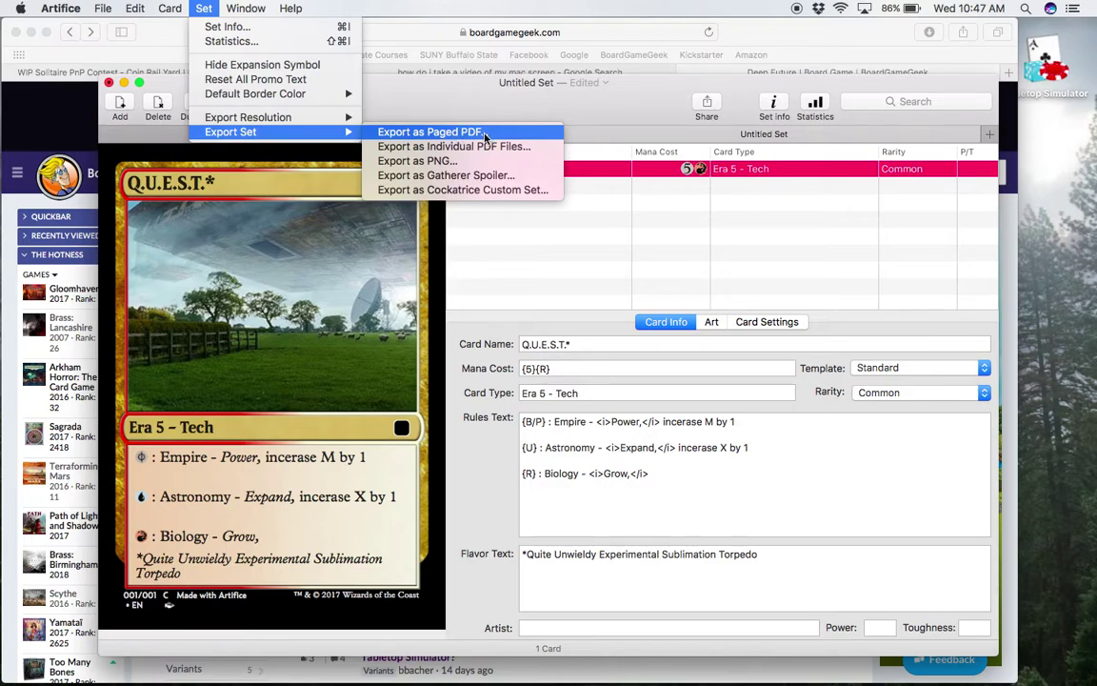
left_click(483, 133)
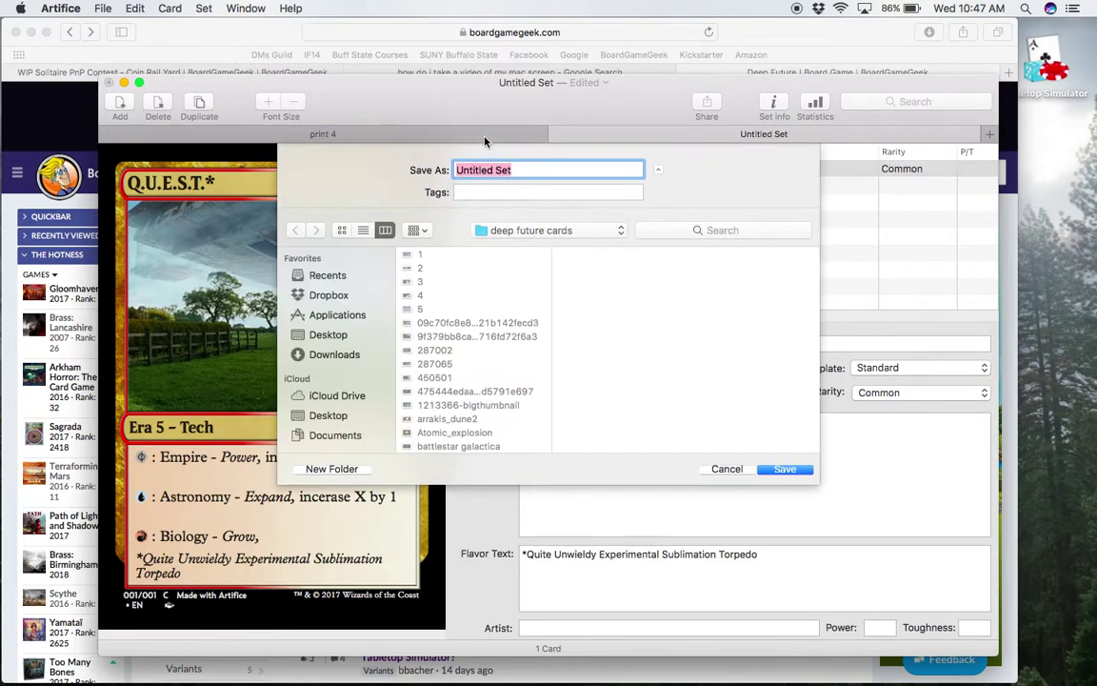
left_click(327, 334)
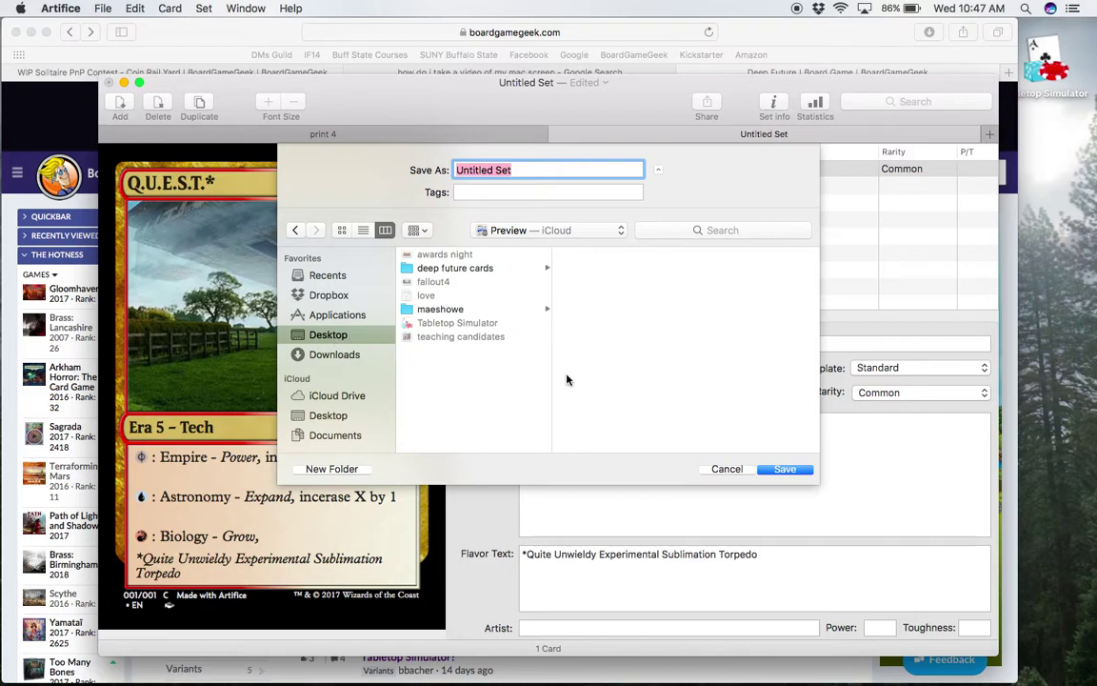
left_click(780, 467)
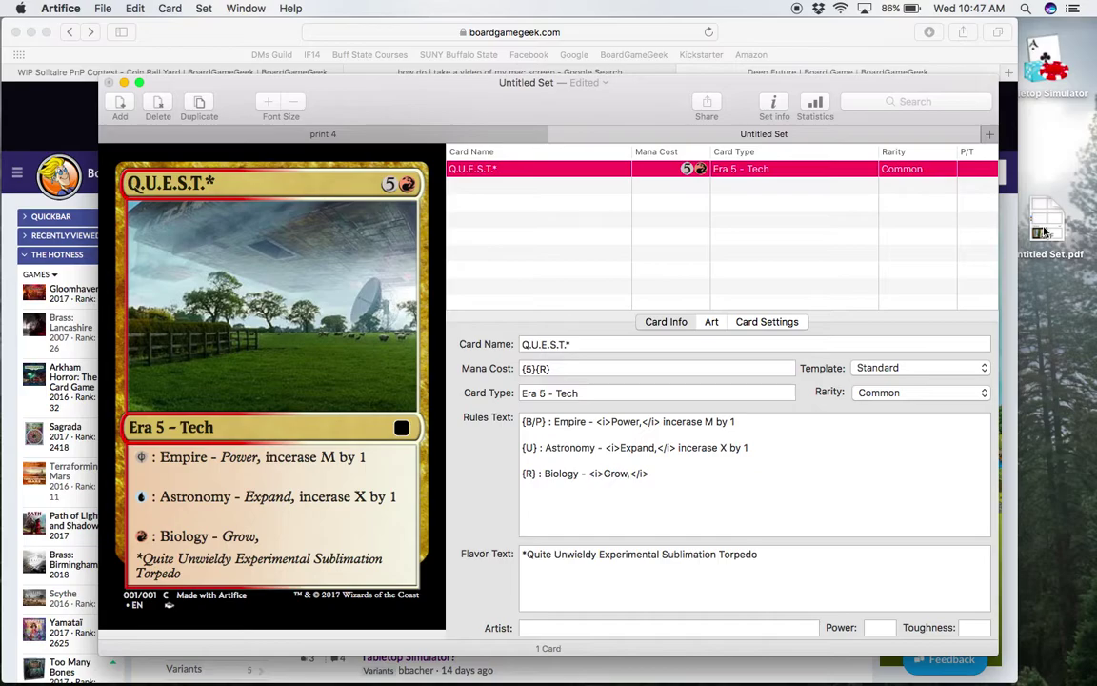
Step: Open the exported Untitled Set.pdf in Acrobat Reader and examine its page layout, briefly comparing it with the set in Artifice
double_click(1045, 230)
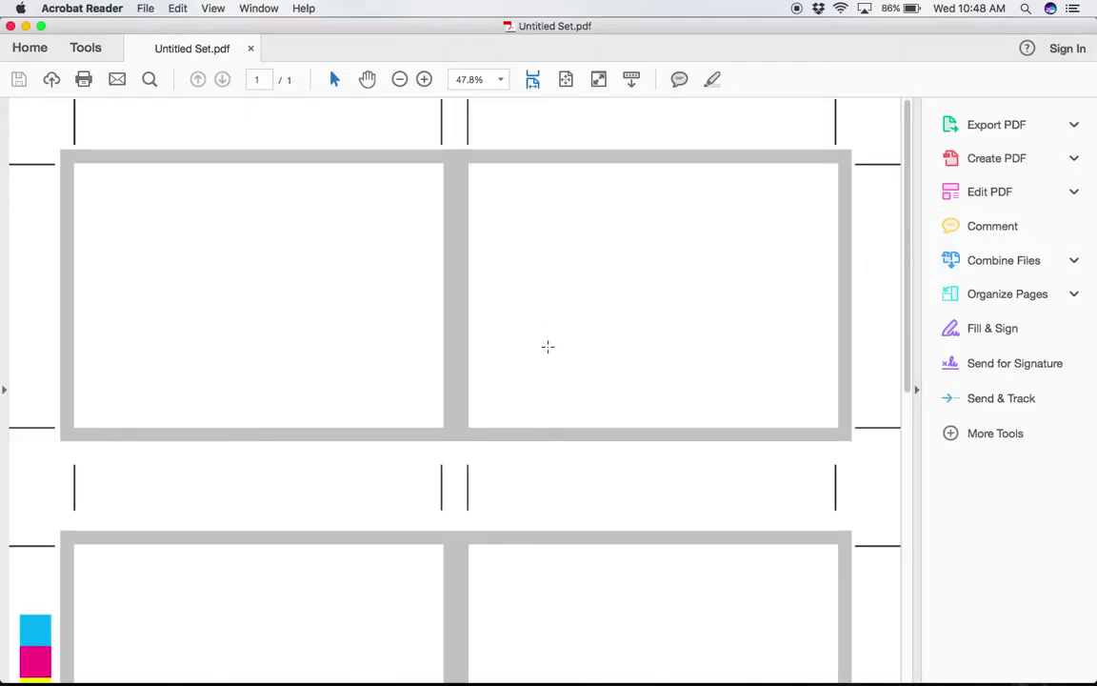
scroll(549, 353, "down", 5)
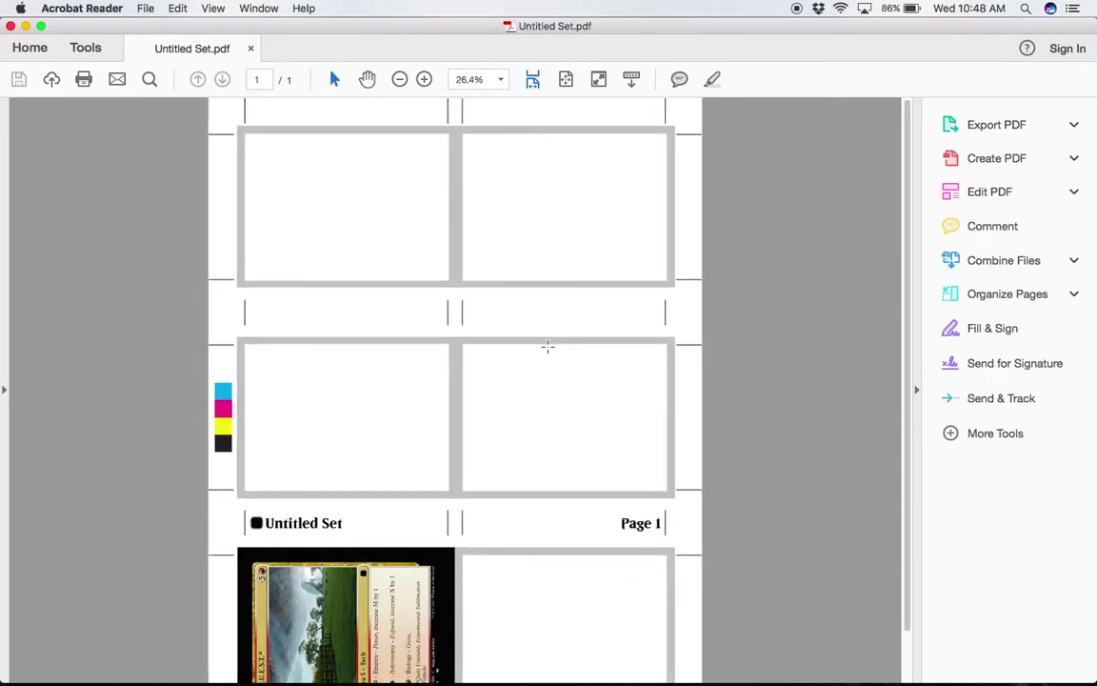
scroll(547, 347, "down", 2)
scroll(548, 346, "up", 2)
scroll(547, 347, "down", 1)
scroll(548, 347, "down", 1)
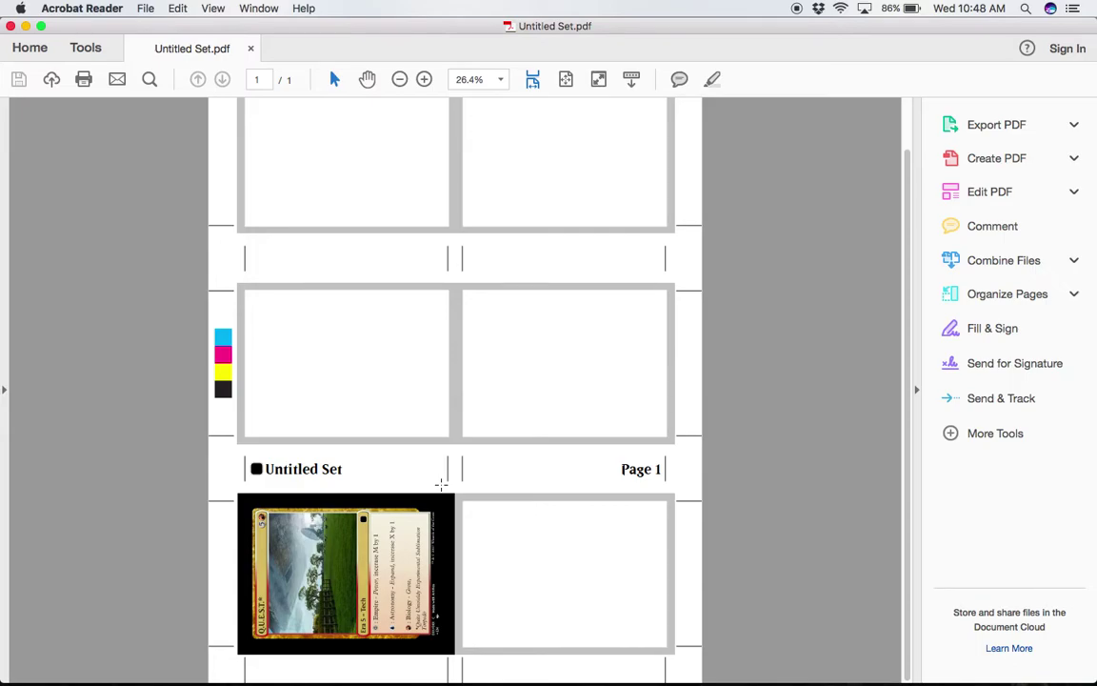
scroll(523, 379, "up", 3)
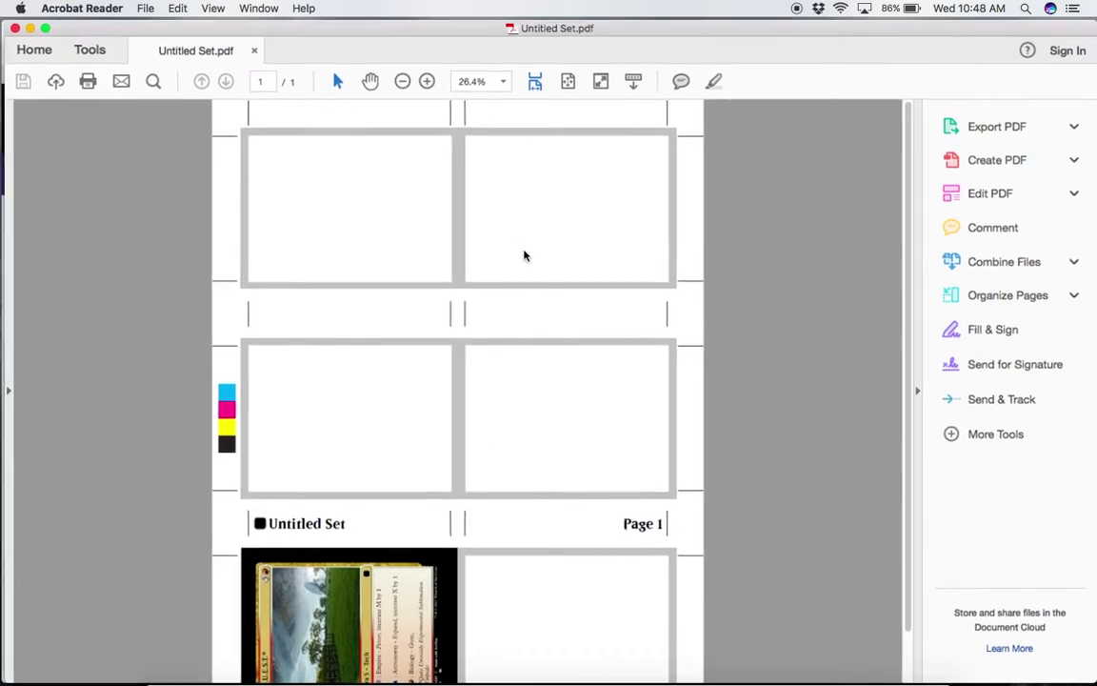
key("ctrl+Up")
left_click(508, 219)
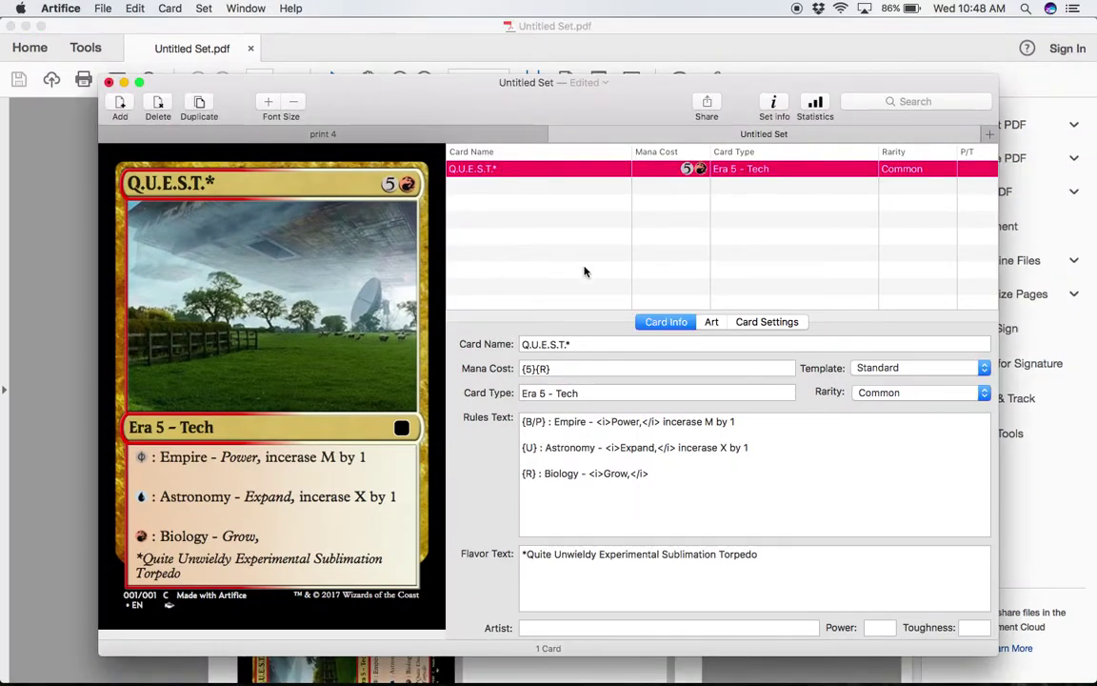
left_click(39, 258)
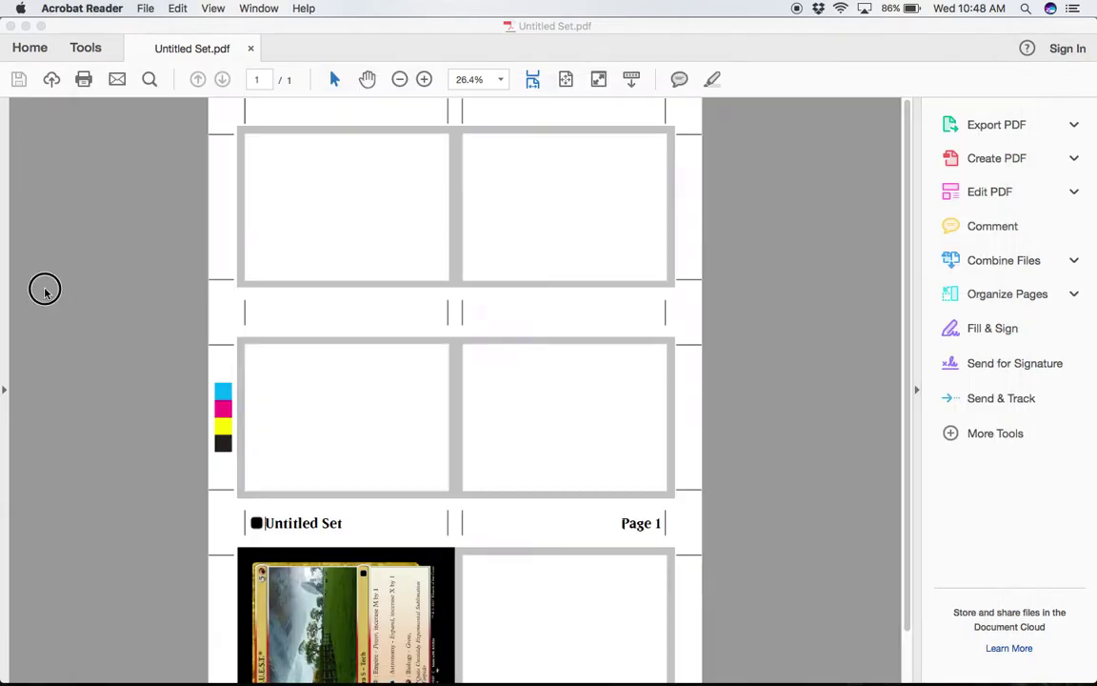
Step: Examine the Q.U.E.S.T.* card close up in the PDF and close the document
scroll(485, 421, "down", 2)
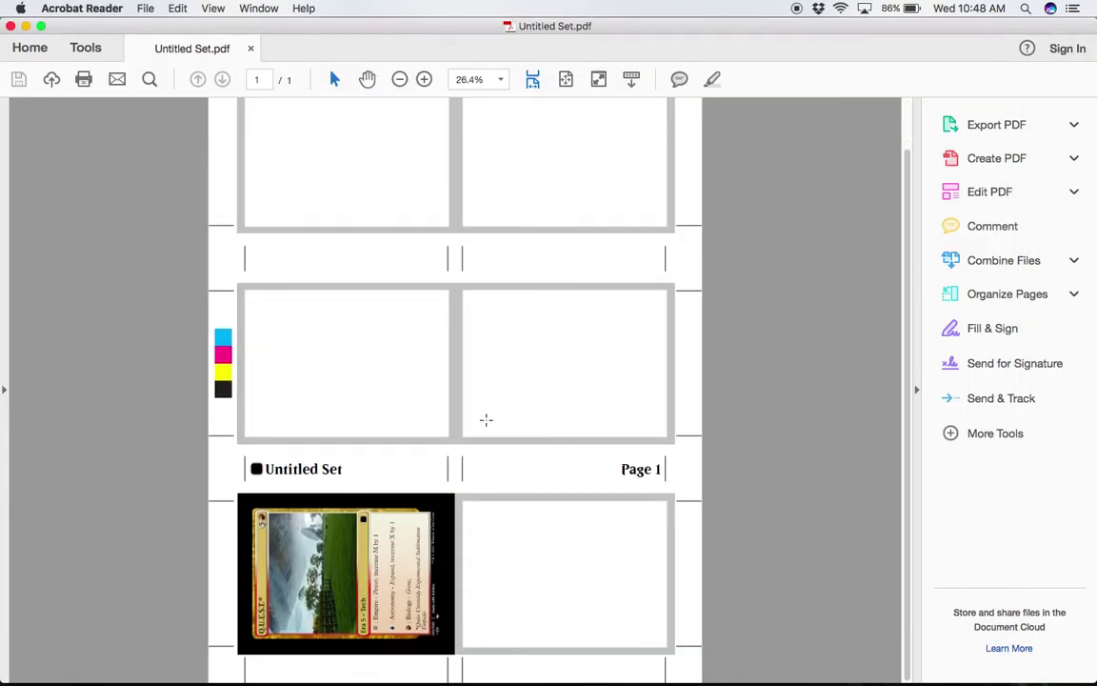
scroll(484, 421, "up", 3)
scroll(486, 419, "up", 5)
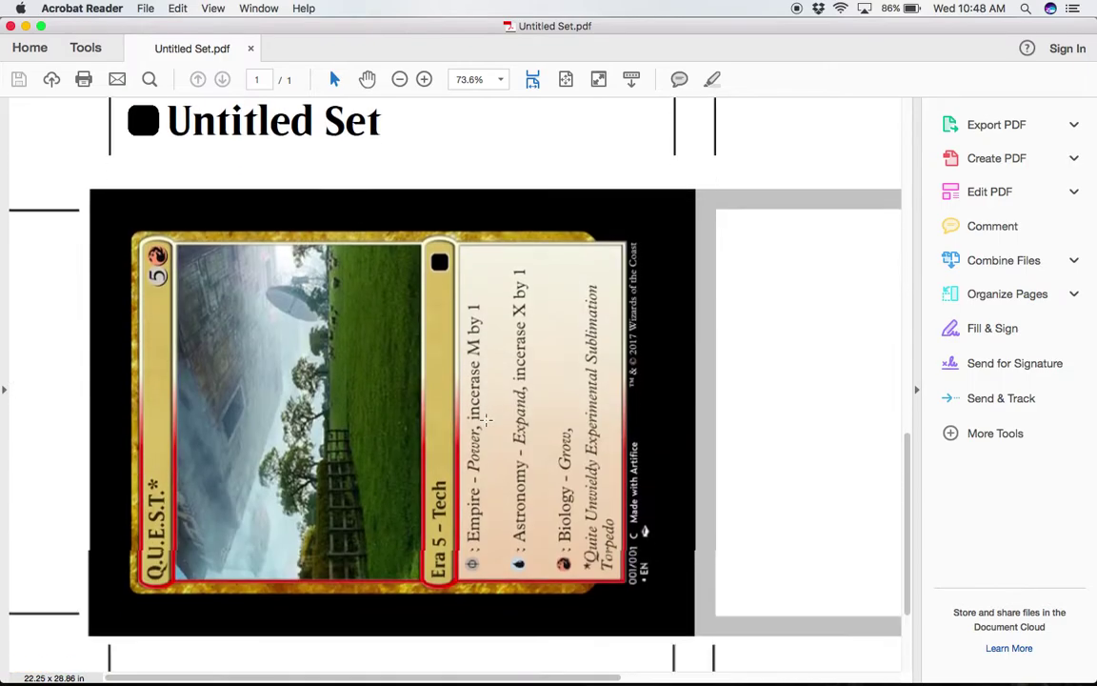
scroll(486, 421, "down", 2)
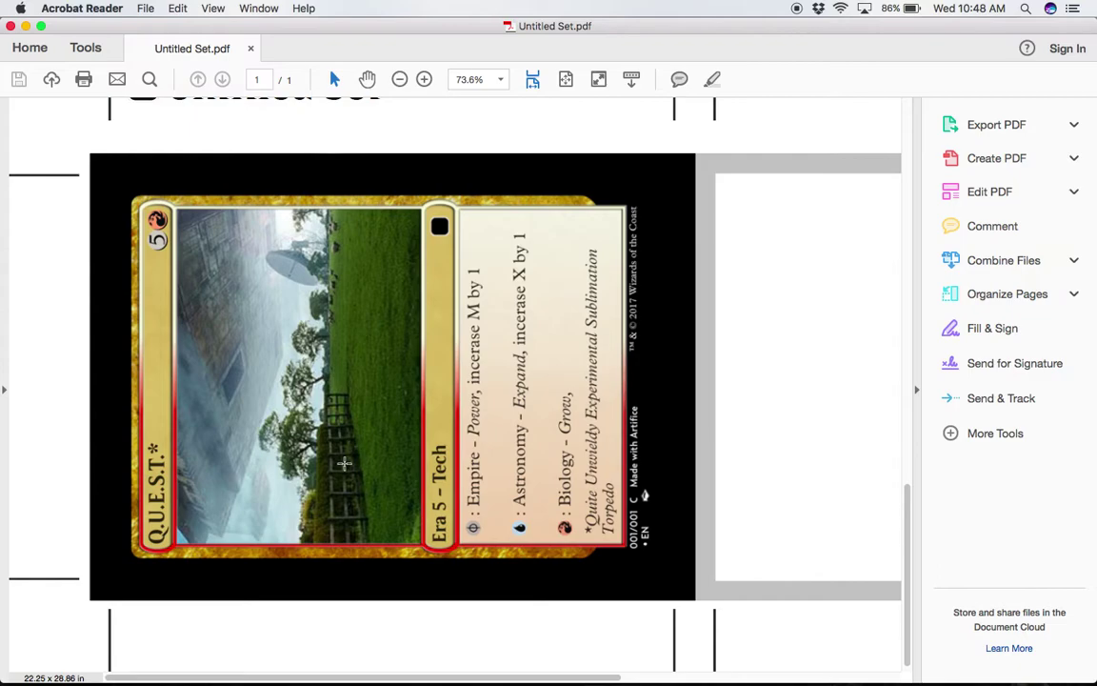
scroll(348, 448, "down", 5)
scroll(341, 467, "down", 5)
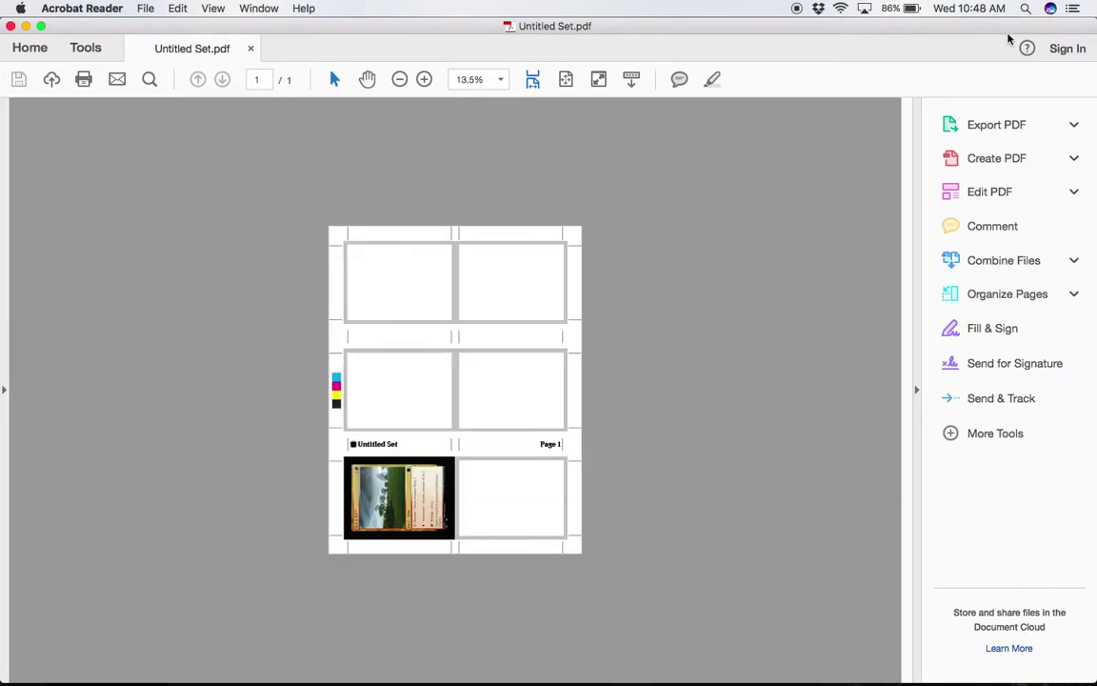
left_click(11, 27)
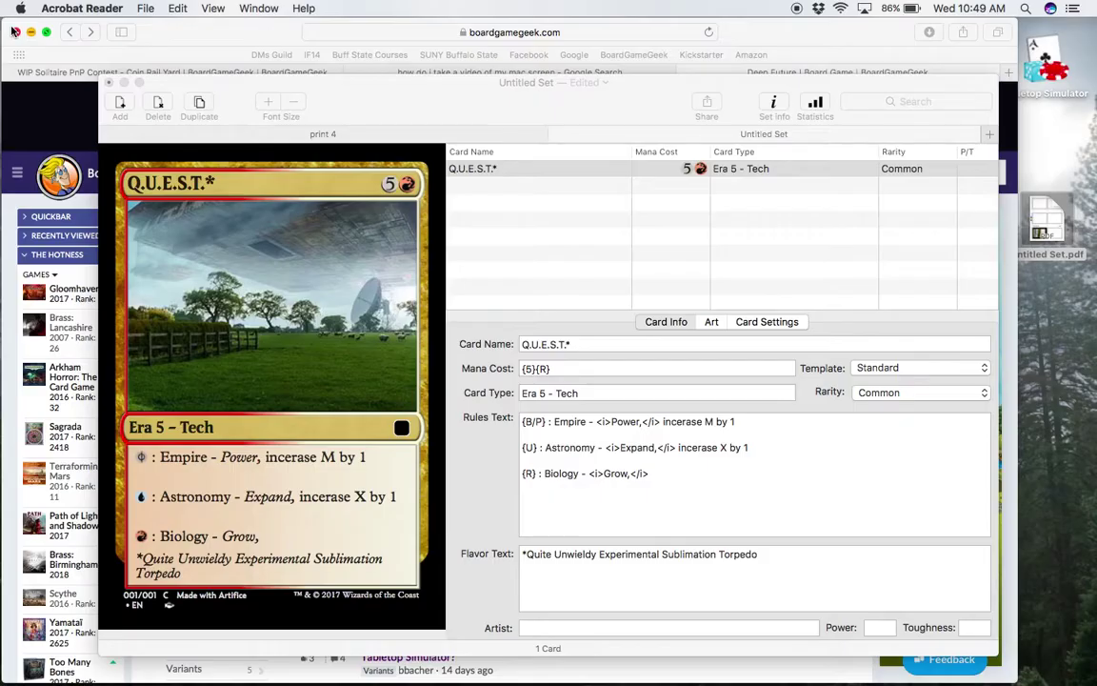
Step: Try white, gold and silver borders on the Q.U.E.S.T.* card and return it to a black border
left_click(711, 322)
left_click(754, 325)
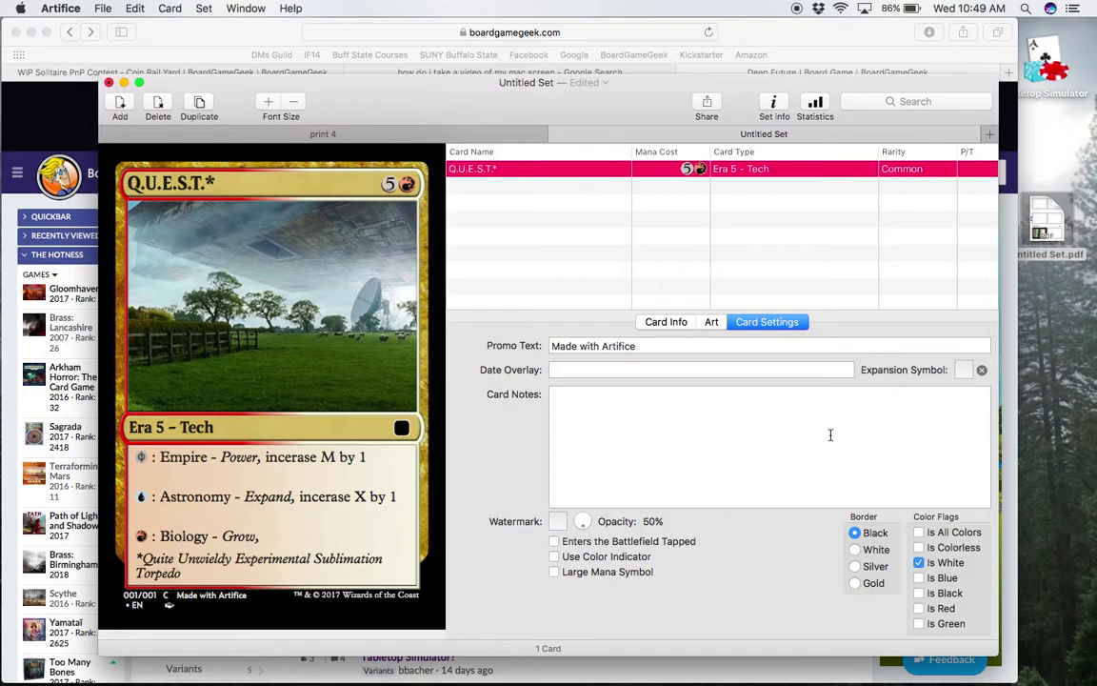
left_click(855, 550)
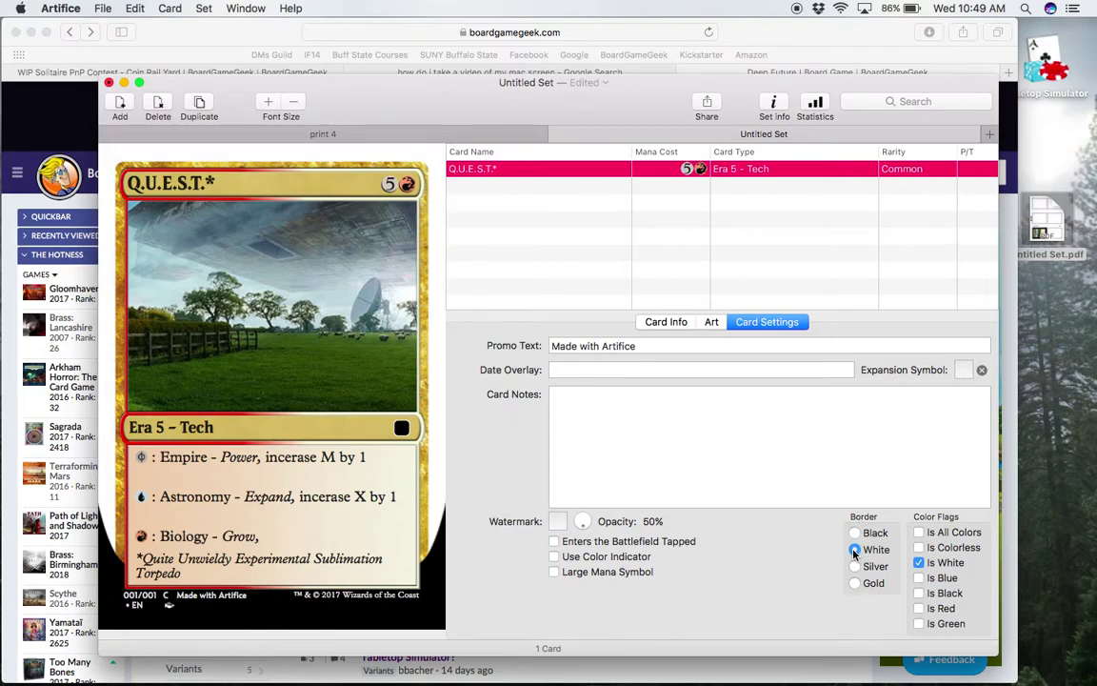
left_click(854, 584)
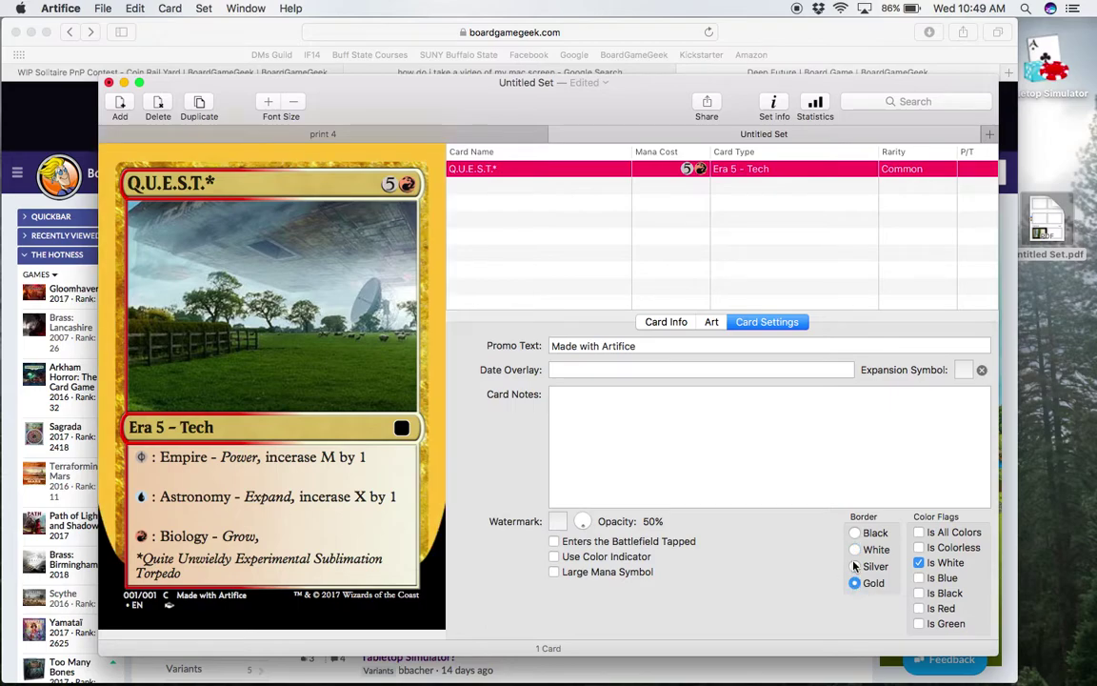
left_click(854, 566)
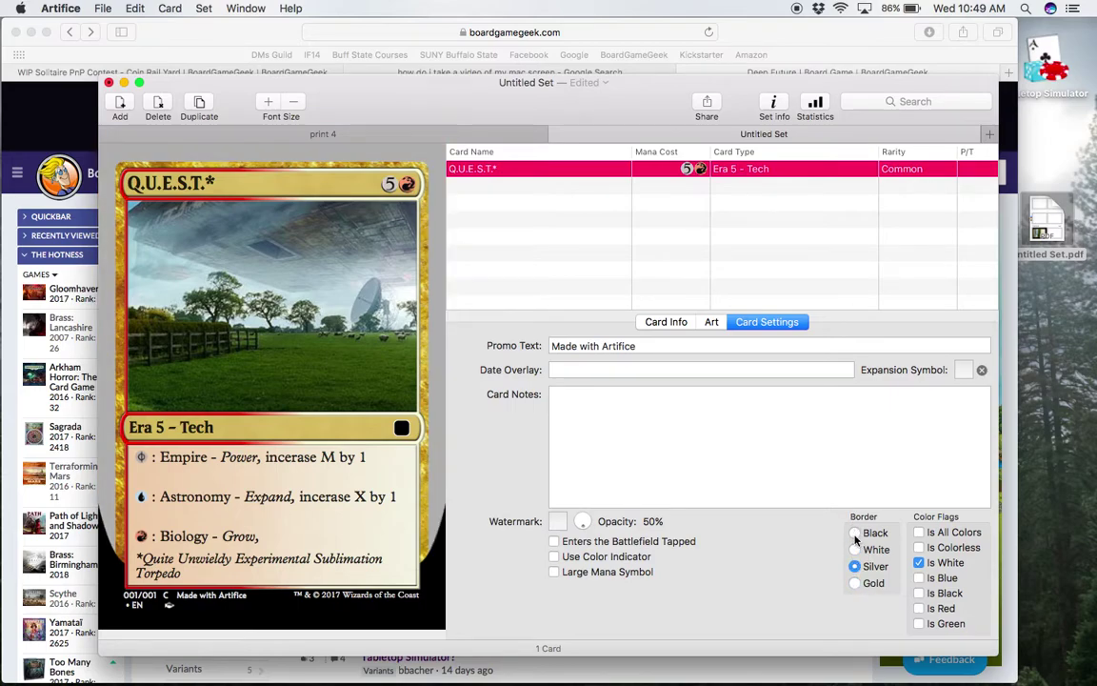
left_click(856, 534)
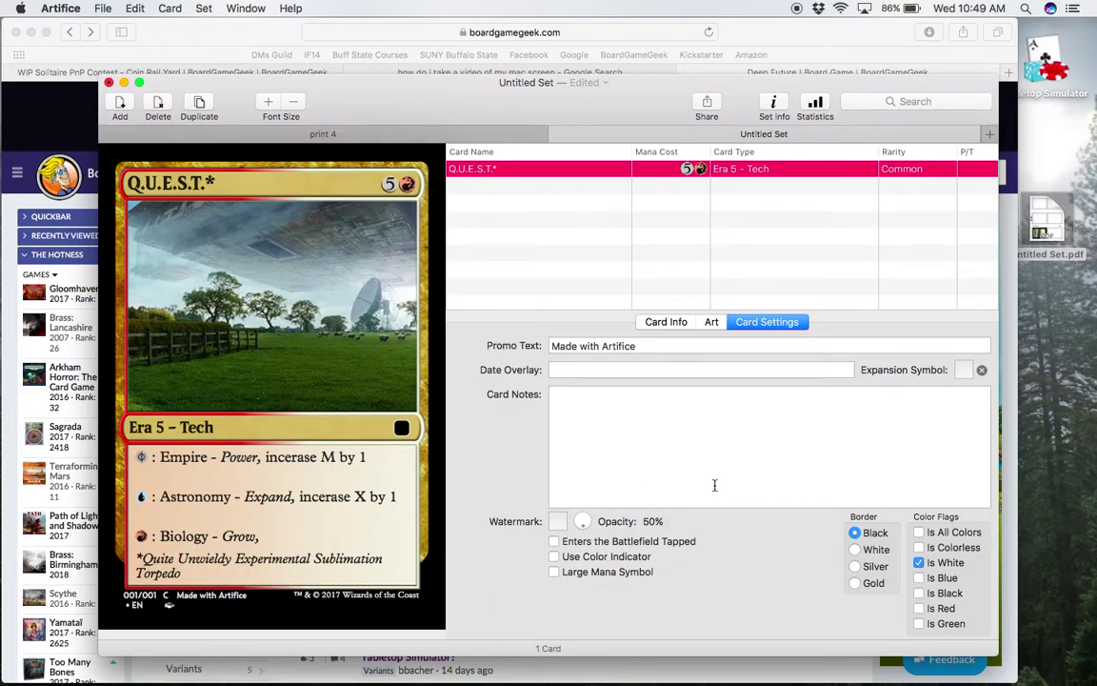
Step: View the cards in the "print 4" set and return to the untitled set
left_click(408, 137)
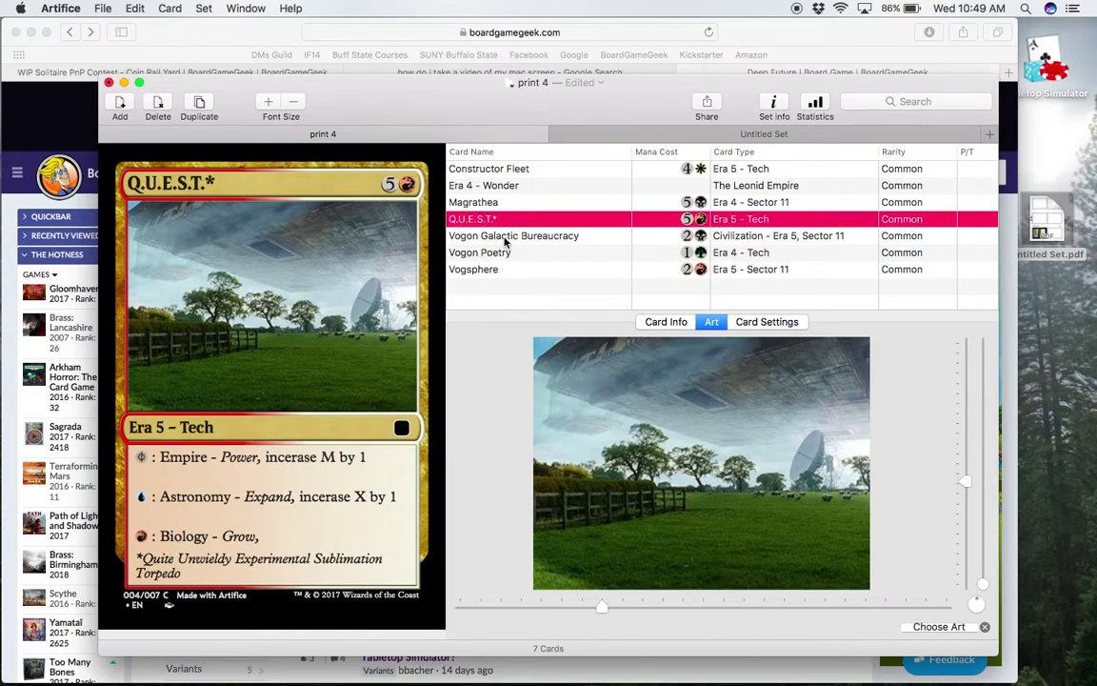
right_click(653, 139)
left_click(633, 141)
left_click(632, 140)
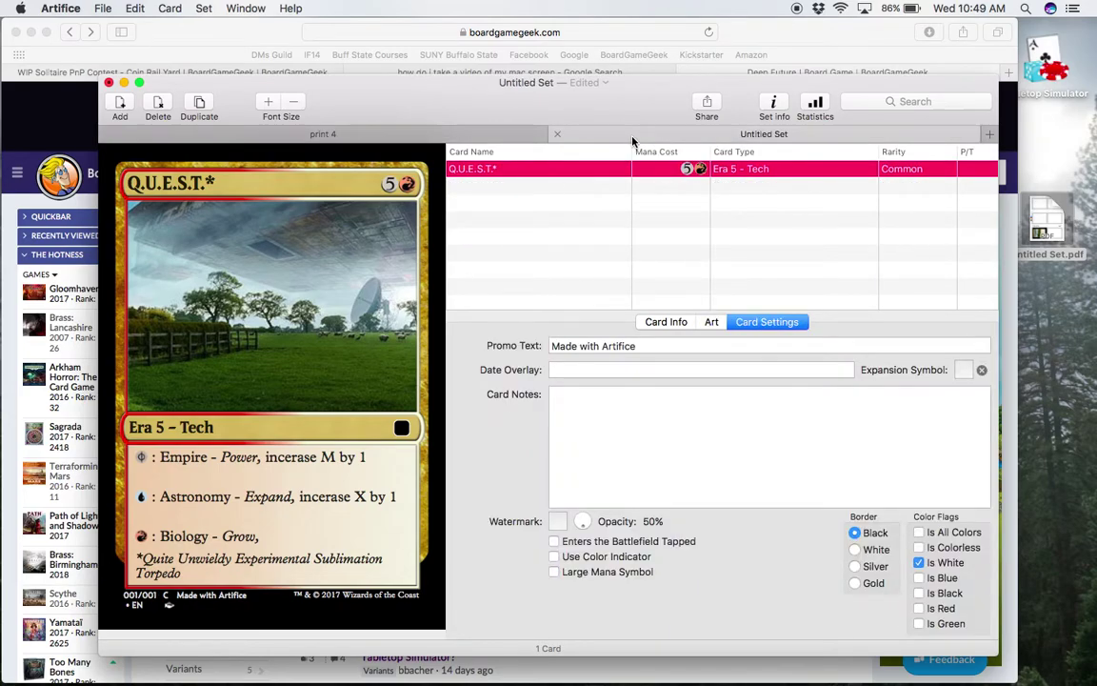
Step: Try the Miracle template on the Q.U.E.S.T.* card, and set its template to Transparent Promo instead
left_click(653, 323)
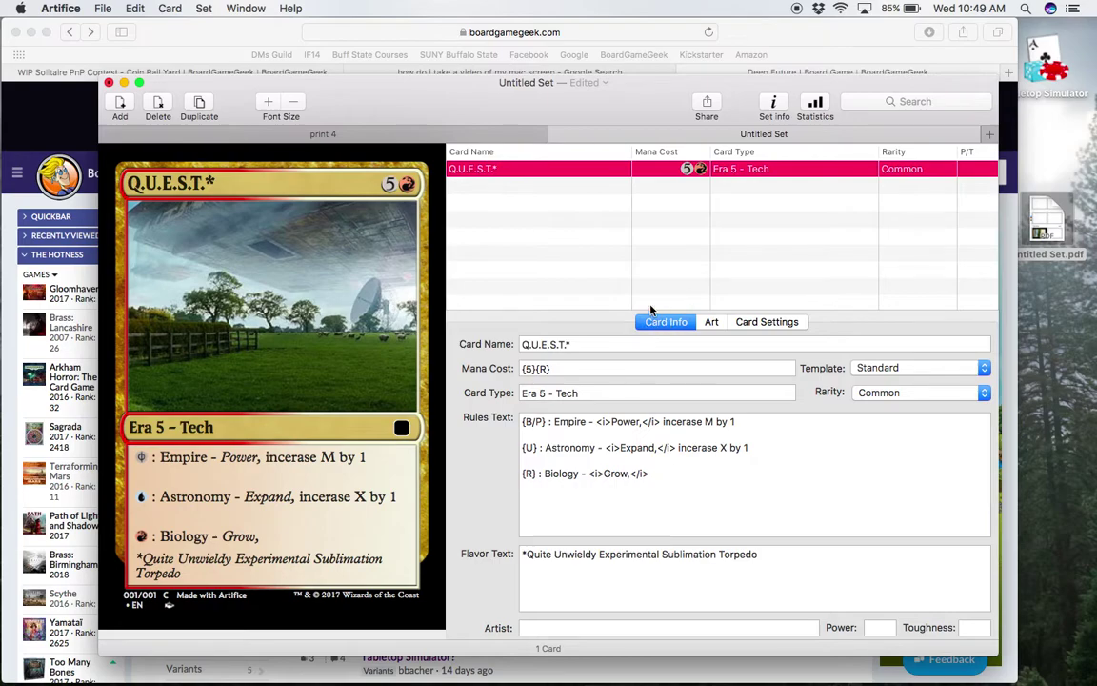
left_click(883, 369)
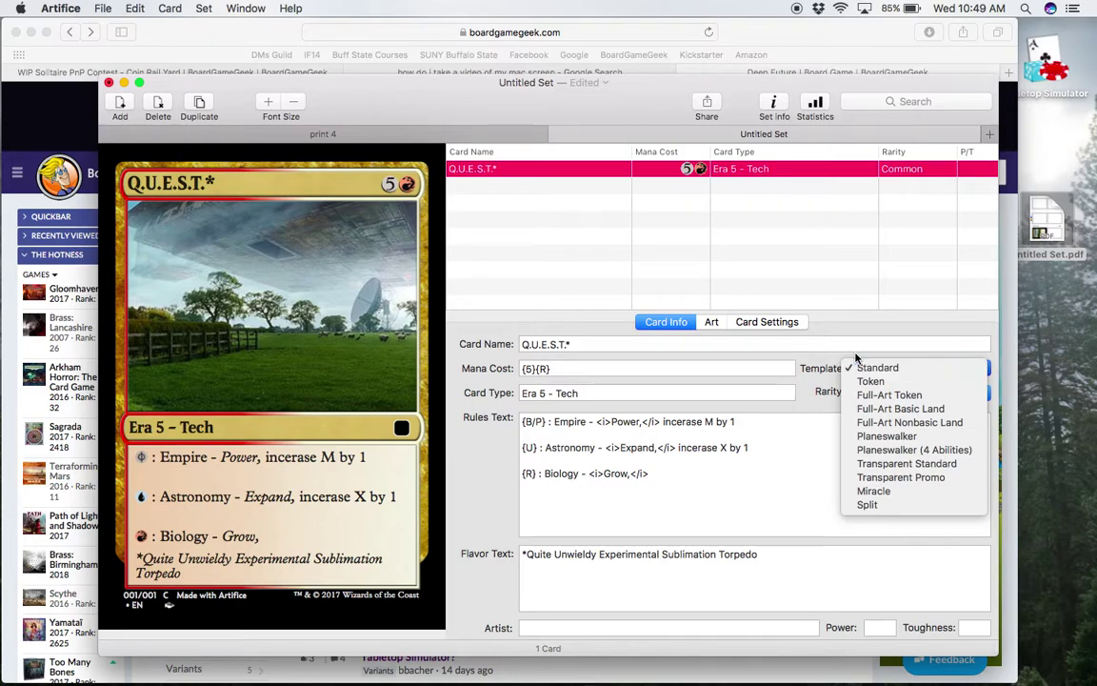
left_click(886, 493)
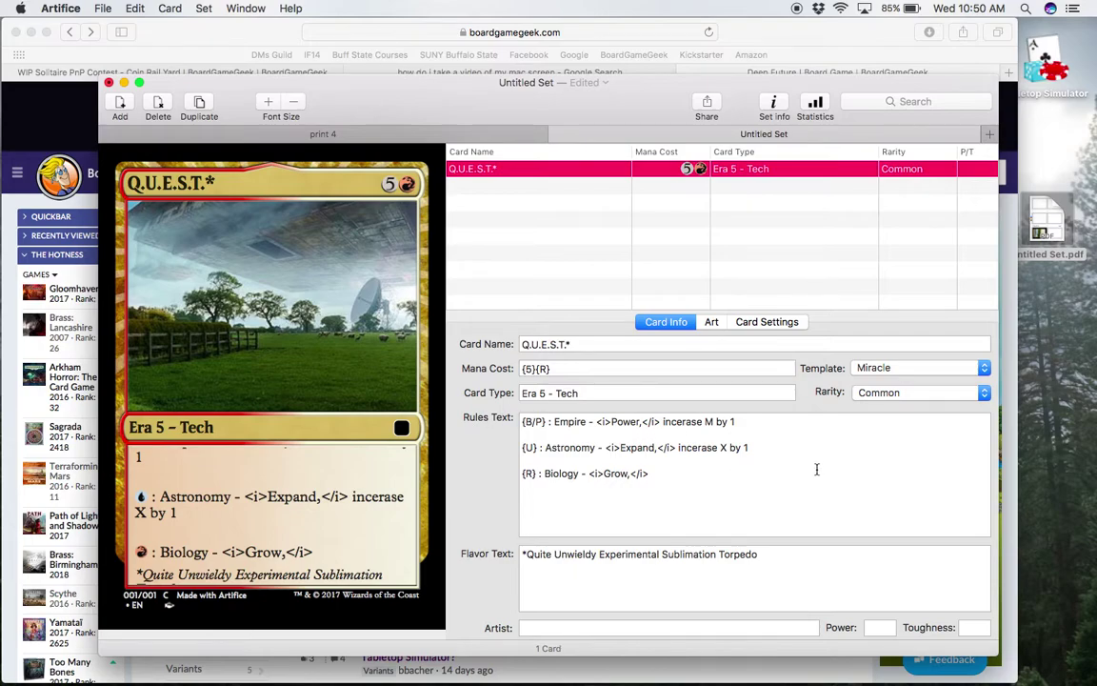
left_click(891, 369)
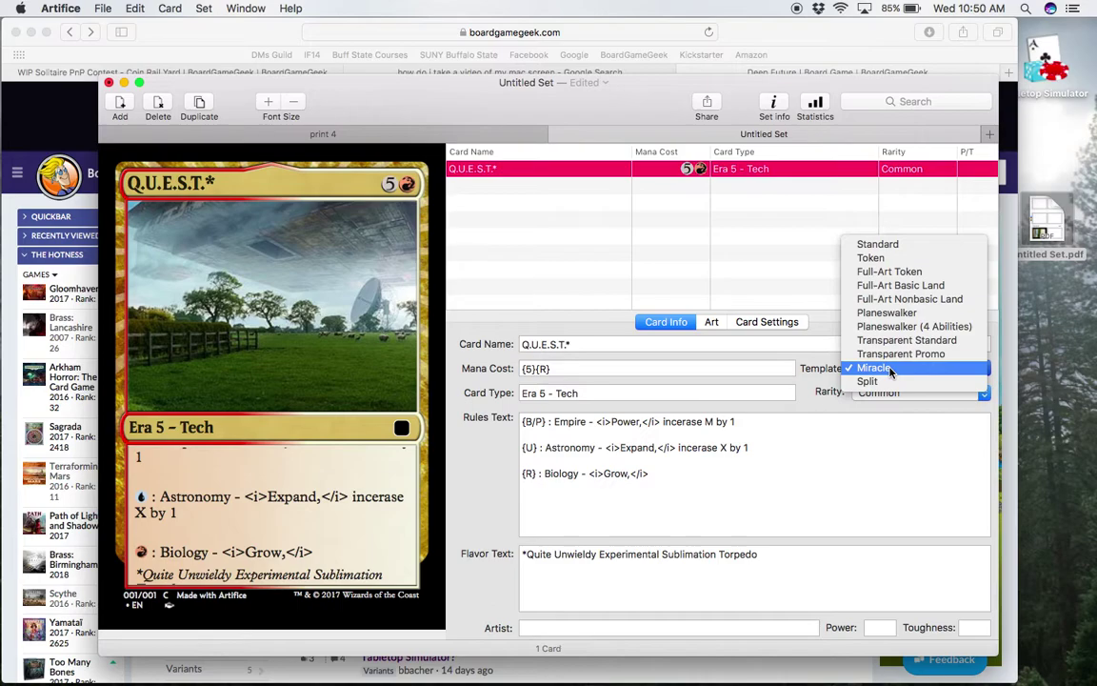
left_click(892, 356)
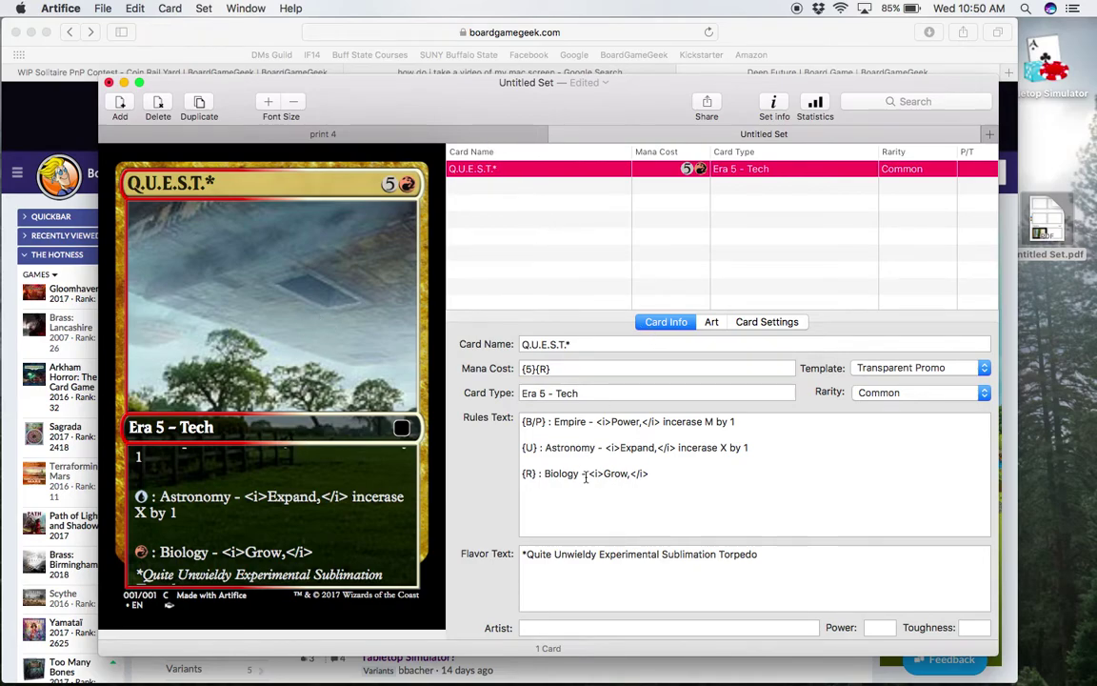
Step: Remove the Astronomy and Biology lines from the card's rules text and clear its flavor text
left_click_drag(650, 474, 508, 439)
key("BackSpace")
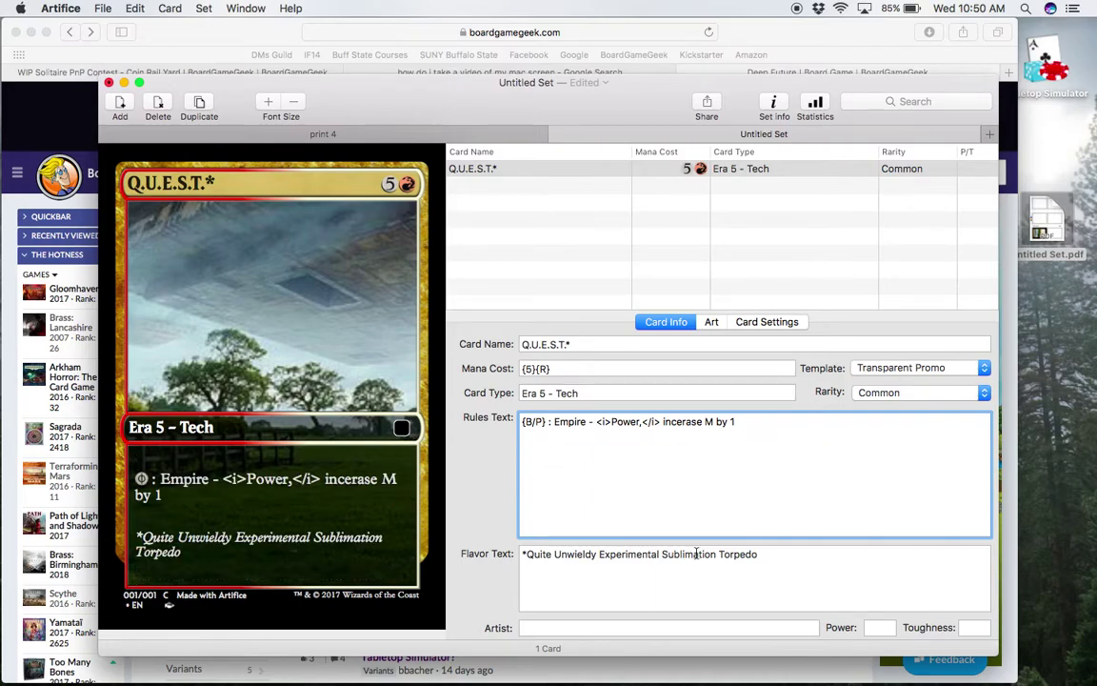
left_click(760, 553)
left_click_drag(760, 553, 446, 548)
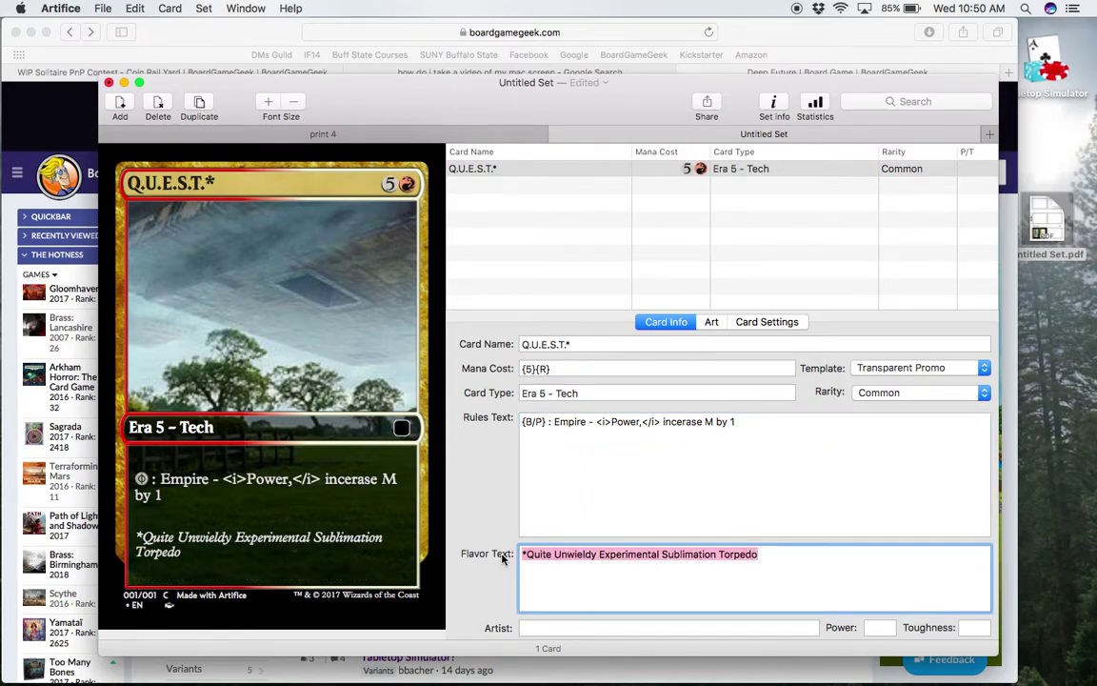
key("BackSpace")
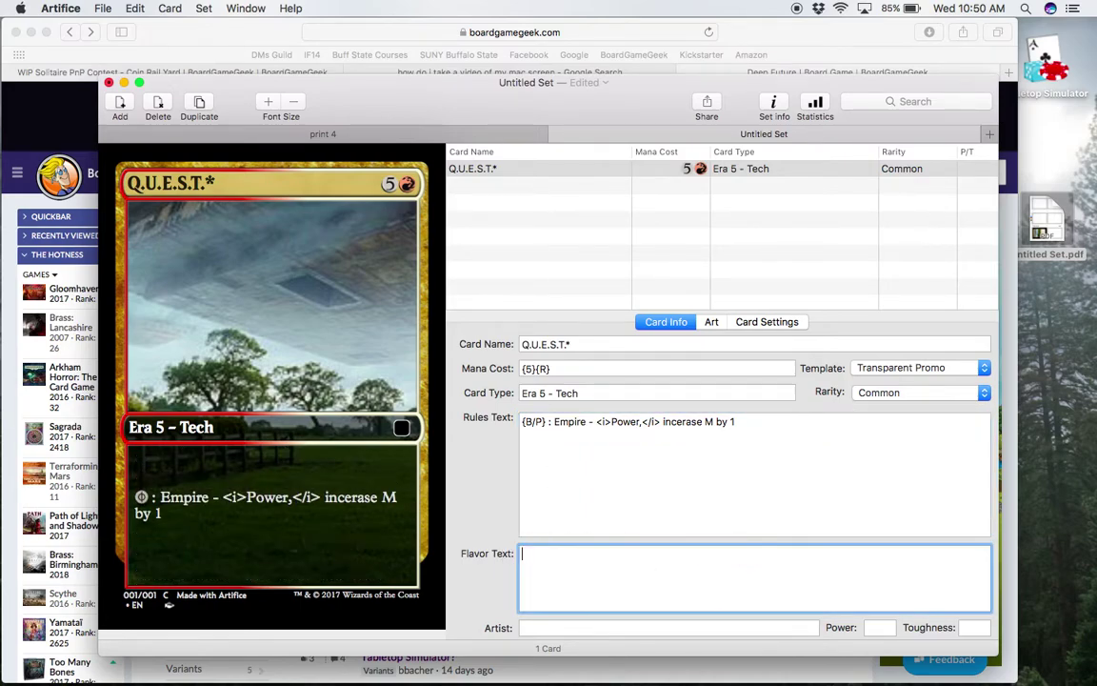
Step: Remove the leftover blank lines from the rules text and replace the Empire wording after the {B/P} symbol with "Vogon Empire"
left_click(542, 456)
key("BackSpace")
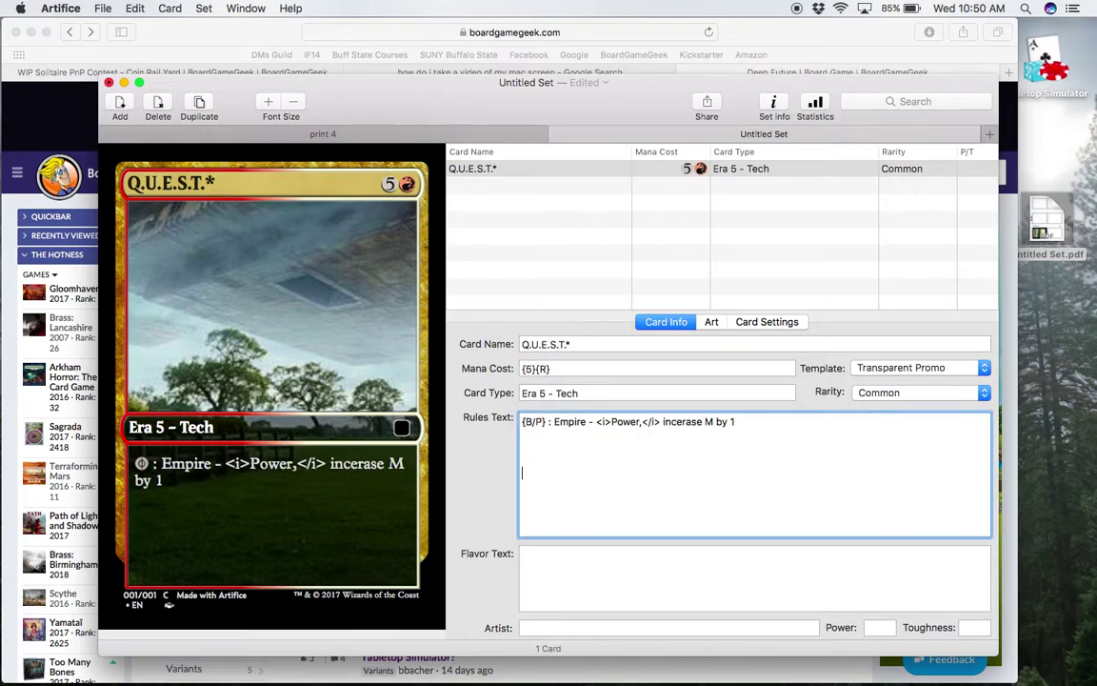
left_click_drag(737, 422, 553, 423)
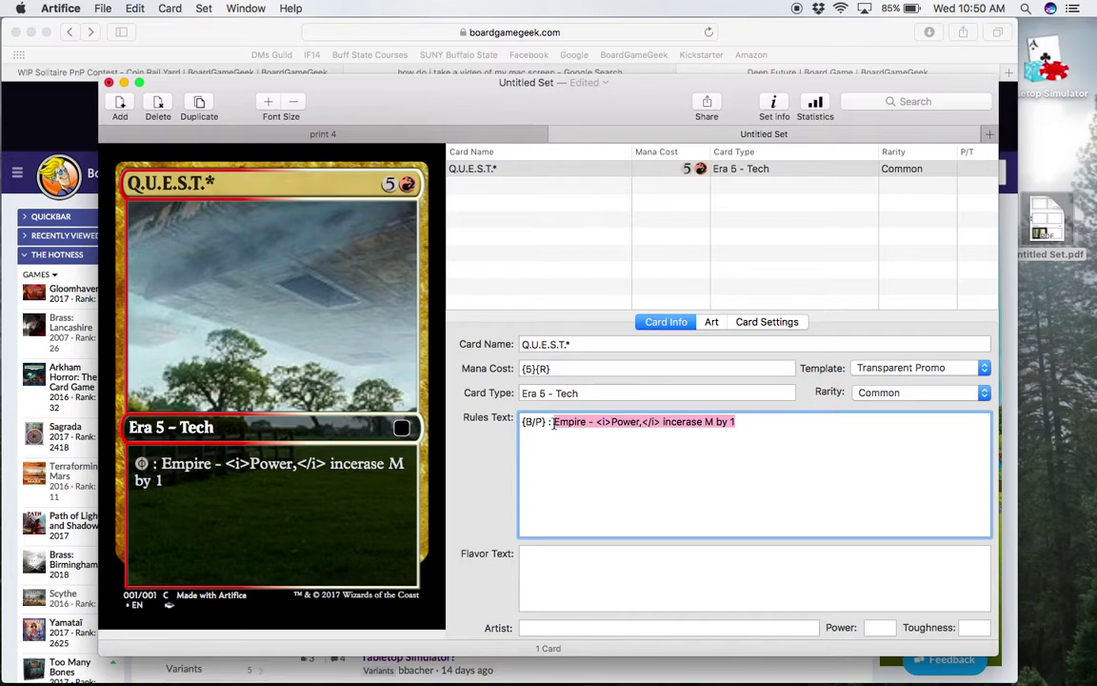
type("Vo")
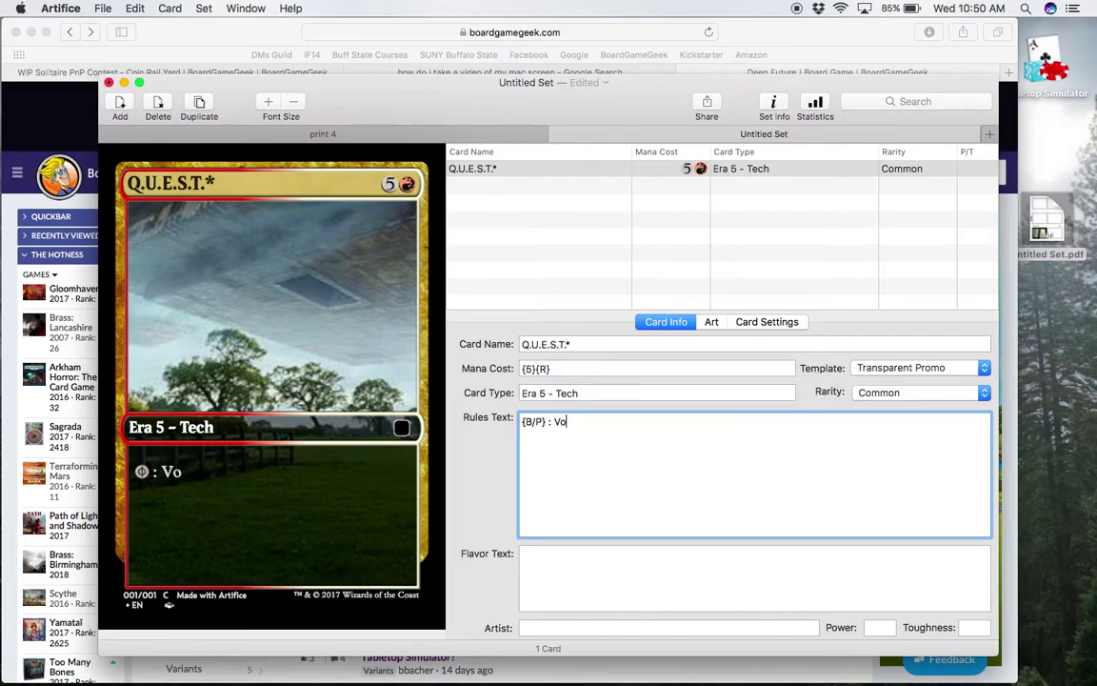
type("gon Empire")
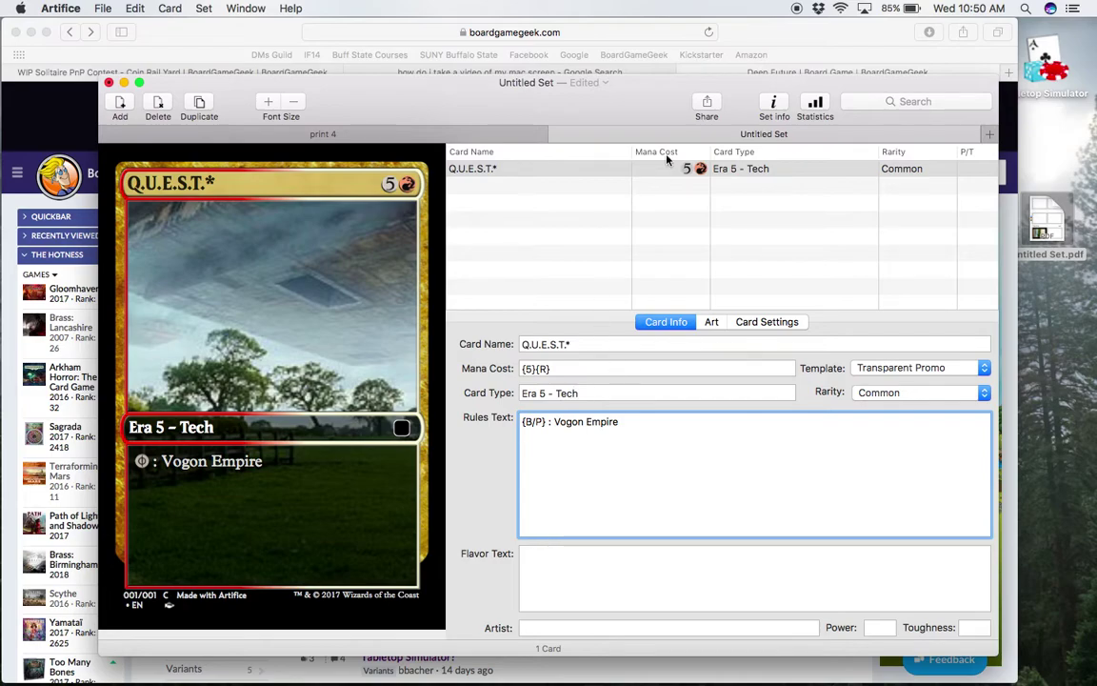
Step: Set the Q.U.E.S.T.* card's template to Standard
left_click(544, 368)
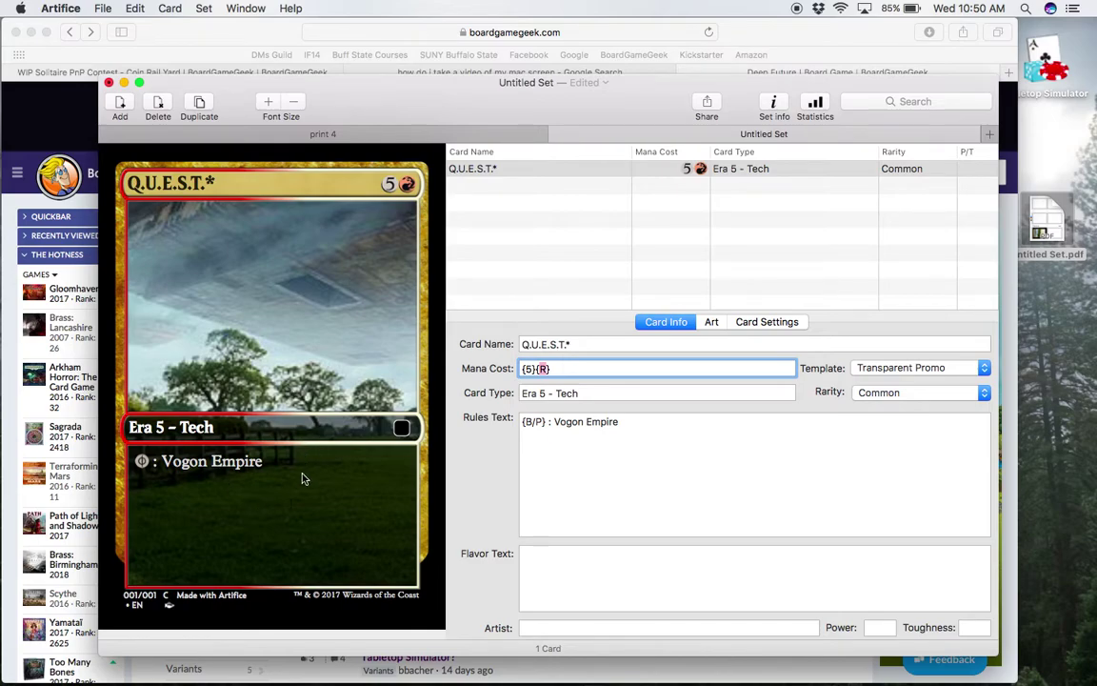
left_click(891, 367)
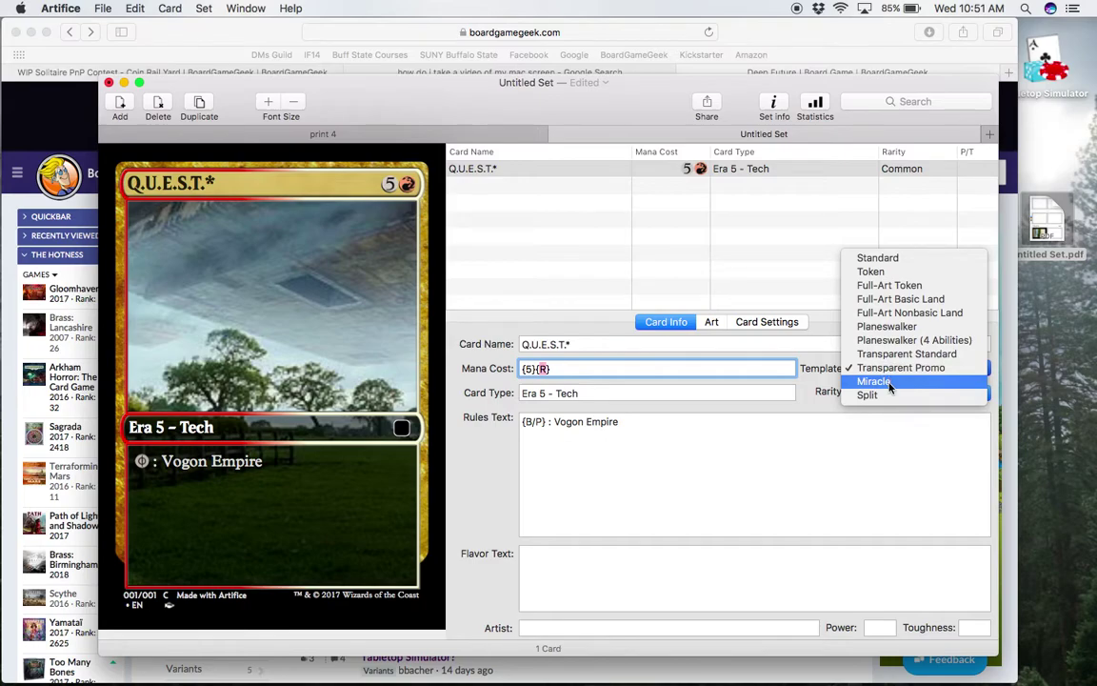
left_click(887, 258)
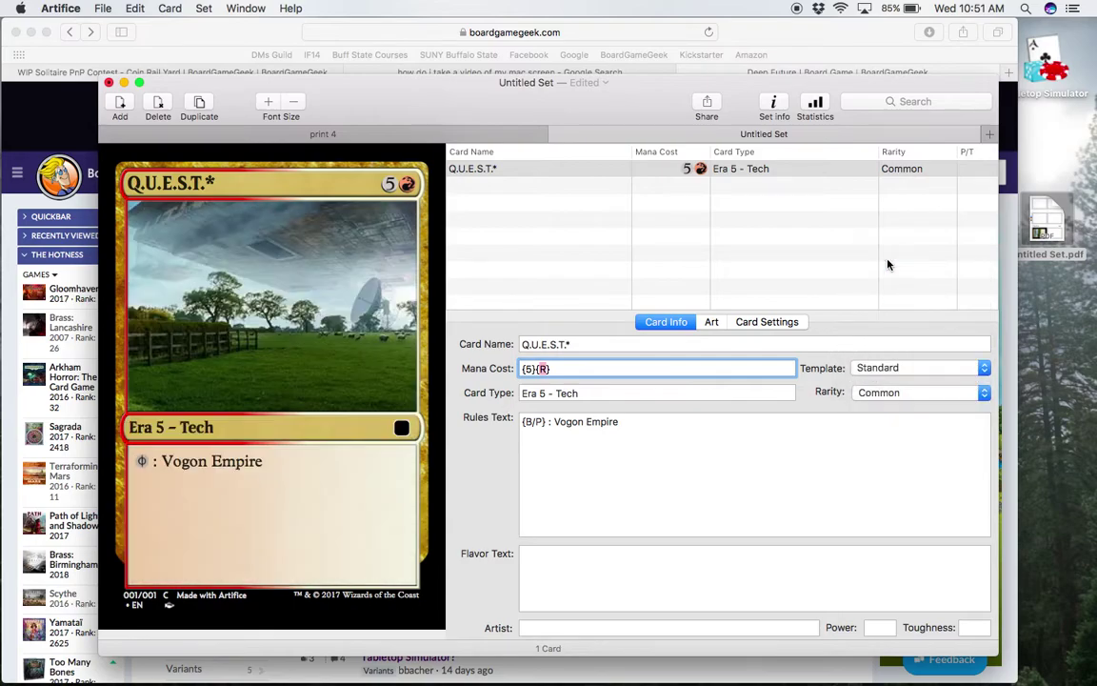
Step: Set the card's mana cost to {5}{W}, with the Is White color flag enabled
left_click(753, 322)
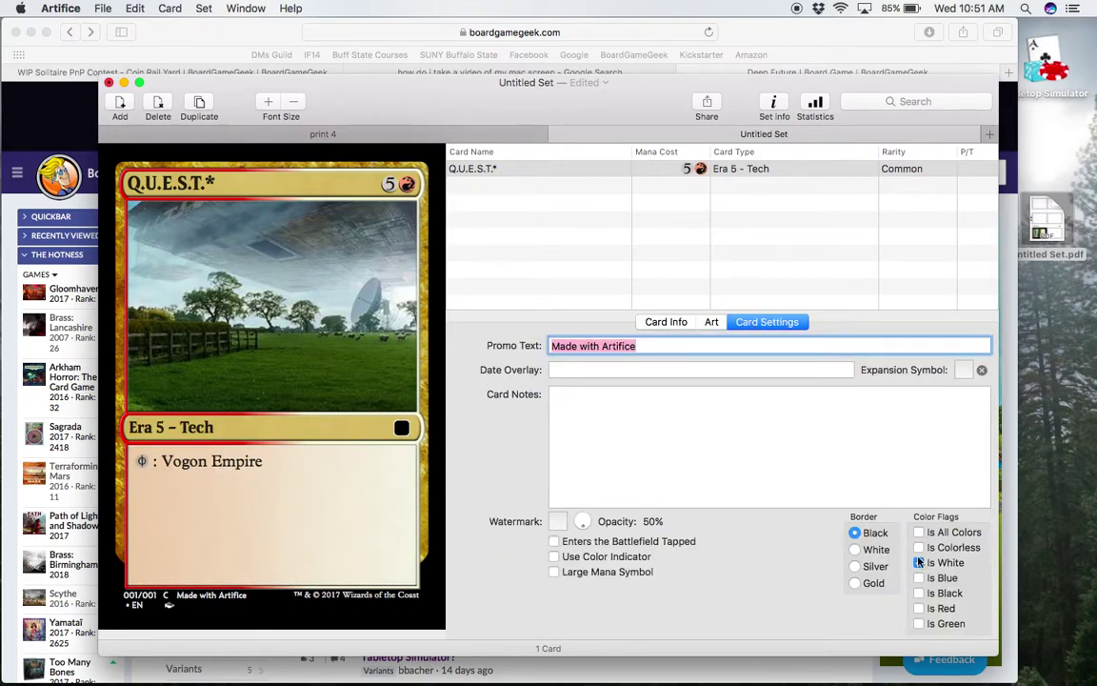
left_click(920, 563)
left_click(666, 322)
left_click(541, 368)
type("{5}{W}")
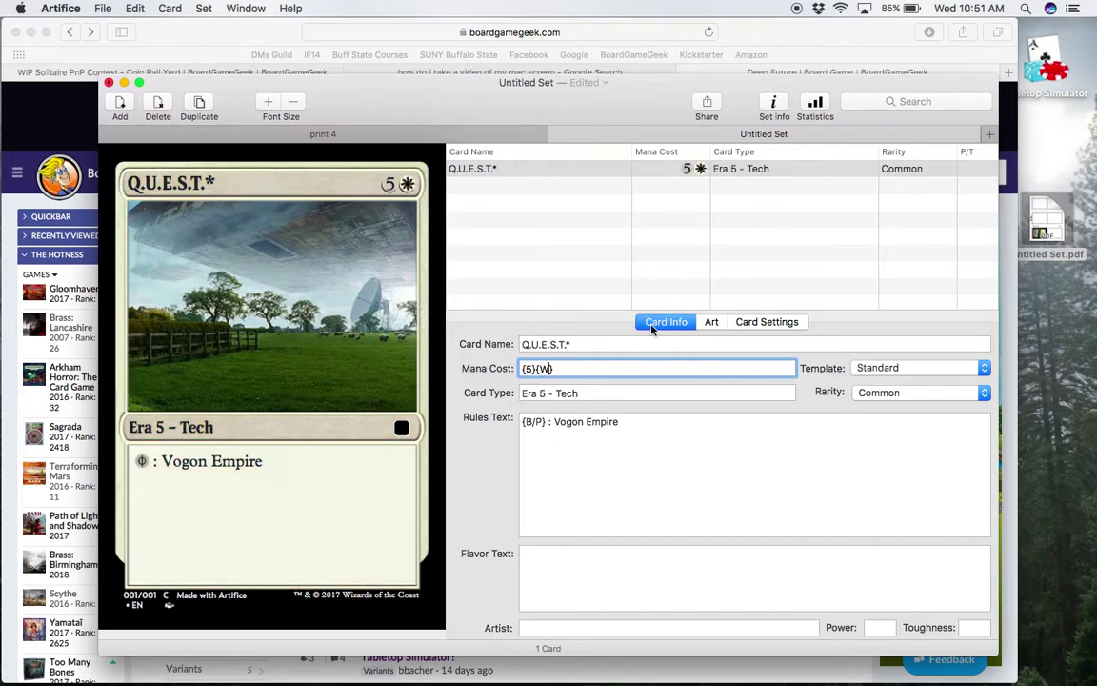
Step: Change the card's color flag to Is All Colors
left_click(785, 324)
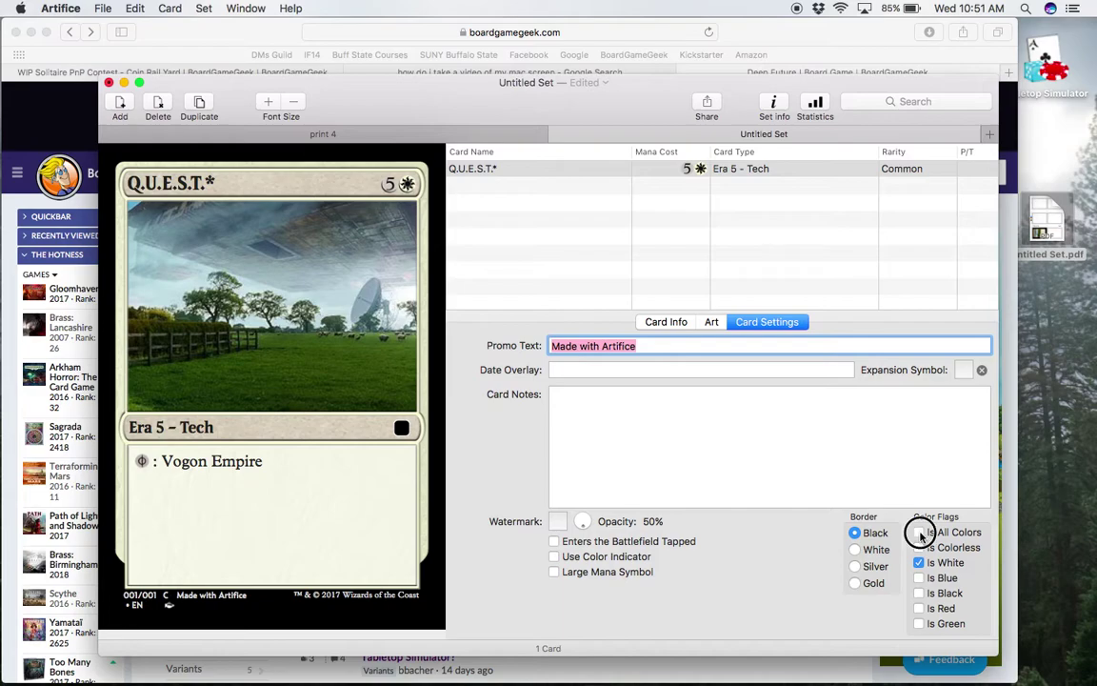
left_click(919, 532)
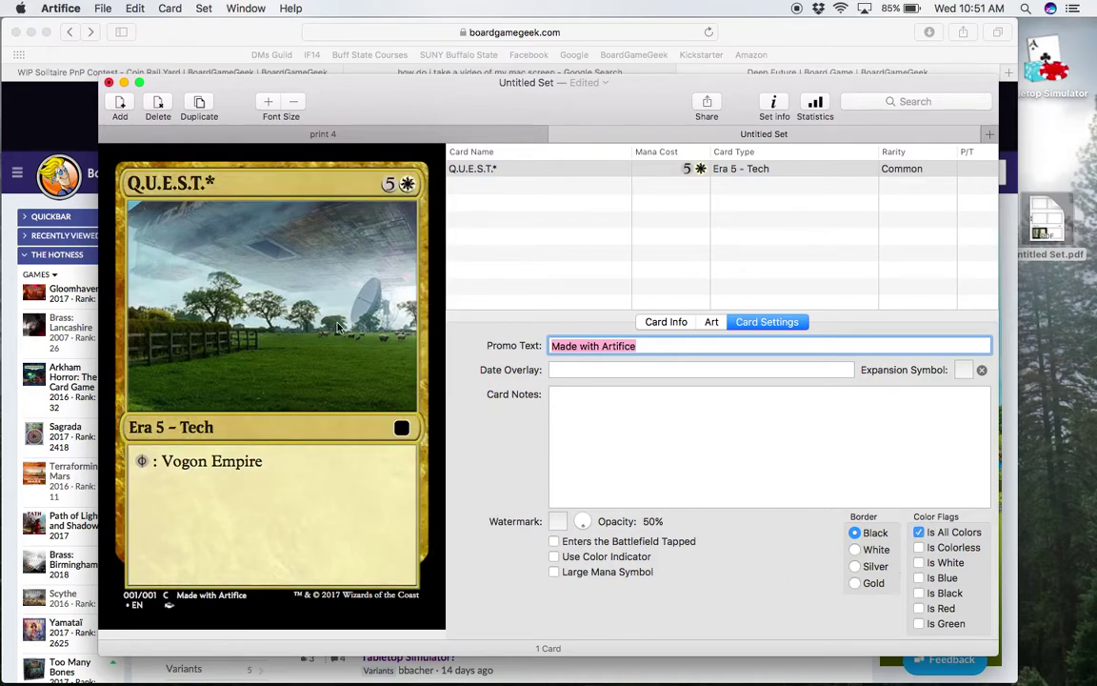